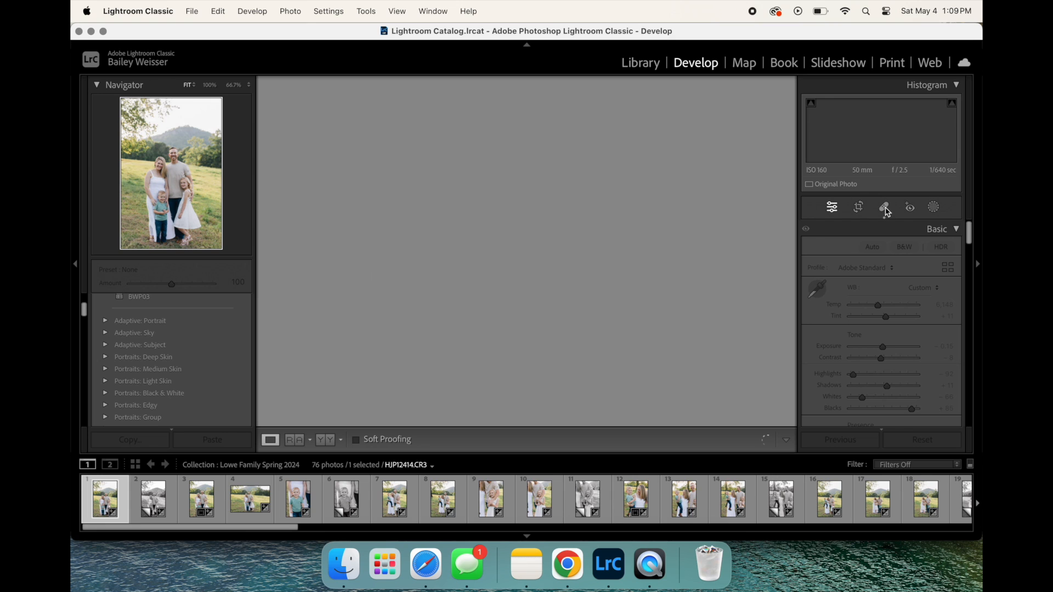
- Activate the healing tool for the family portrait and set its mode to Heal
{"action": "left_click", "coordinate": [885, 208]}
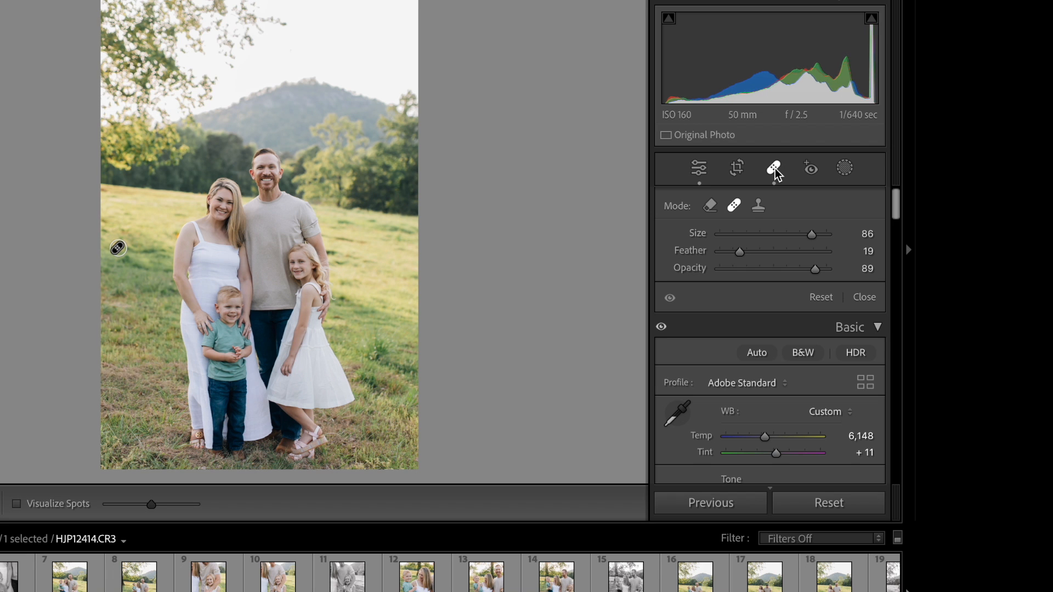
{"action": "left_click", "coordinate": [711, 212]}
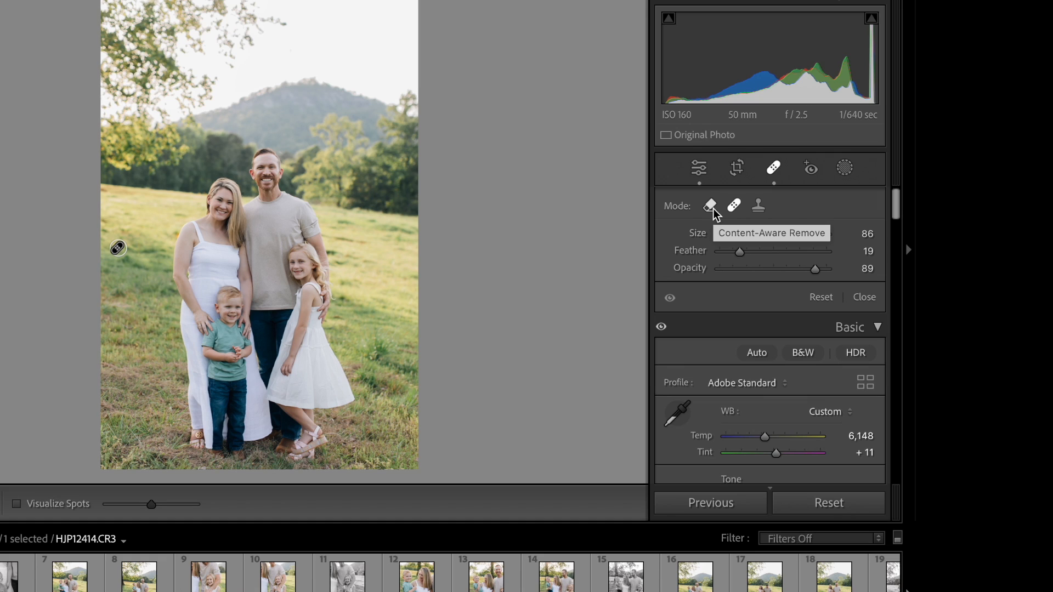
{"action": "left_click", "coordinate": [735, 209]}
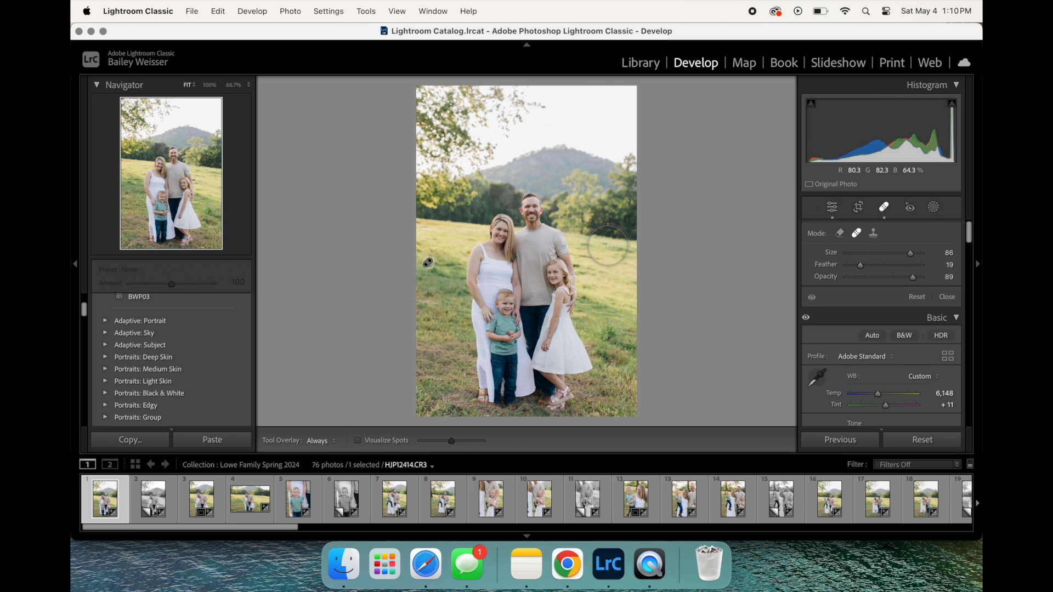
- Try smaller and larger healing brush sizes over the photo
{"action": "scroll", "coordinate": [607, 245], "scroll_direction": "up", "scroll_amount": 2}
{"action": "scroll", "coordinate": [608, 246], "scroll_direction": "down", "scroll_amount": 5}
{"action": "scroll", "coordinate": [607, 245], "scroll_direction": "up", "scroll_amount": 8}
{"action": "scroll", "coordinate": [607, 246], "scroll_direction": "down", "scroll_amount": 10}
{"action": "scroll", "coordinate": [607, 245], "scroll_direction": "up", "scroll_amount": 5}
{"action": "scroll", "coordinate": [607, 245], "scroll_direction": "up", "scroll_amount": 2}
- View the family portrait at several magnifications, ending at 25%
{"action": "key", "text": "super+equal"}
{"action": "key", "text": "super+minus"}
{"action": "key", "text": "super+minus"}
{"action": "key", "text": "super+minus"}
{"action": "key", "text": "super+equal"}
{"action": "key", "text": "super+equal"}
{"action": "key", "text": "super+equal"}
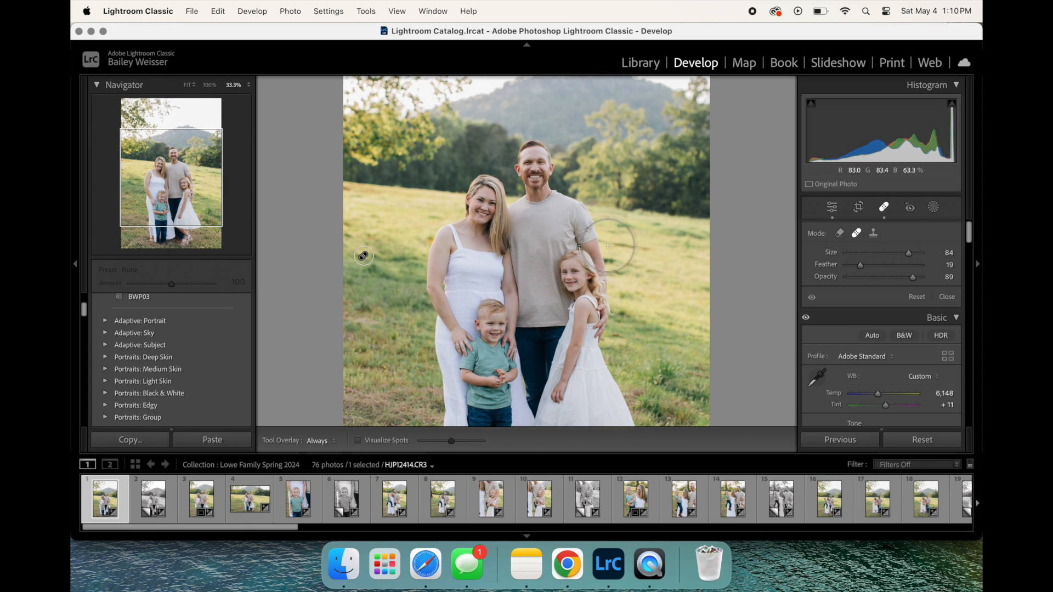
{"action": "key", "text": "super+equal"}
{"action": "key", "text": "super+equal"}
{"action": "key", "text": "super+minus"}
{"action": "key", "text": "super+minus"}
{"action": "key", "text": "super+minus"}
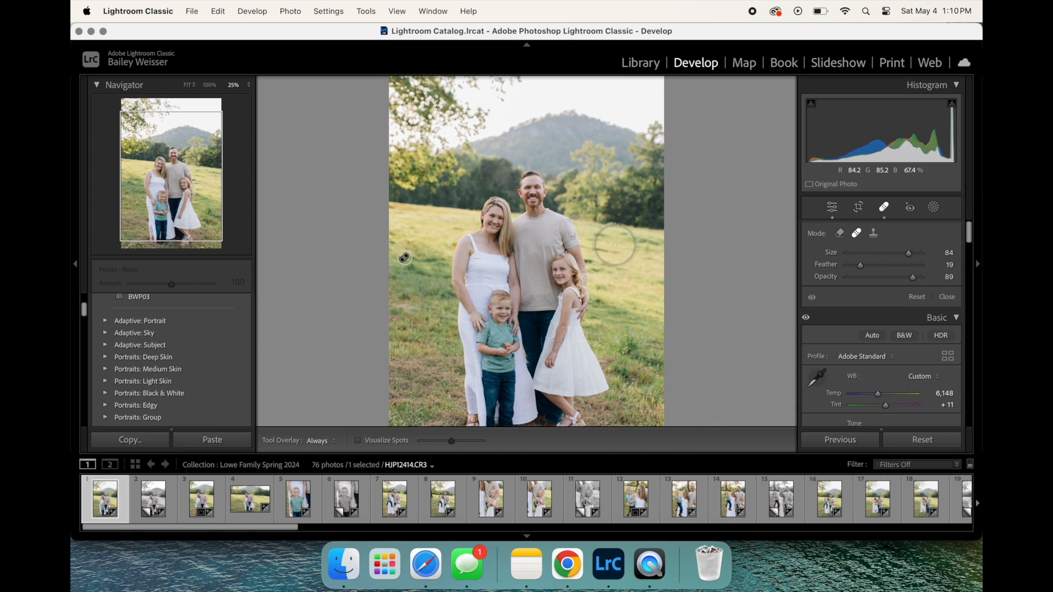
- Step the healing brush size up and down, ending at 87
{"action": "key", "text": "bracketright"}
{"action": "key", "text": "bracketright"}
{"action": "key", "text": "bracketright"}
{"action": "key", "text": "bracketleft"}
{"action": "key", "text": "bracketleft"}
{"action": "key", "text": "bracketright"}
{"action": "key", "text": "bracketright"}
{"action": "key", "text": "bracketleft"}
{"action": "key", "text": "bracketleft"}
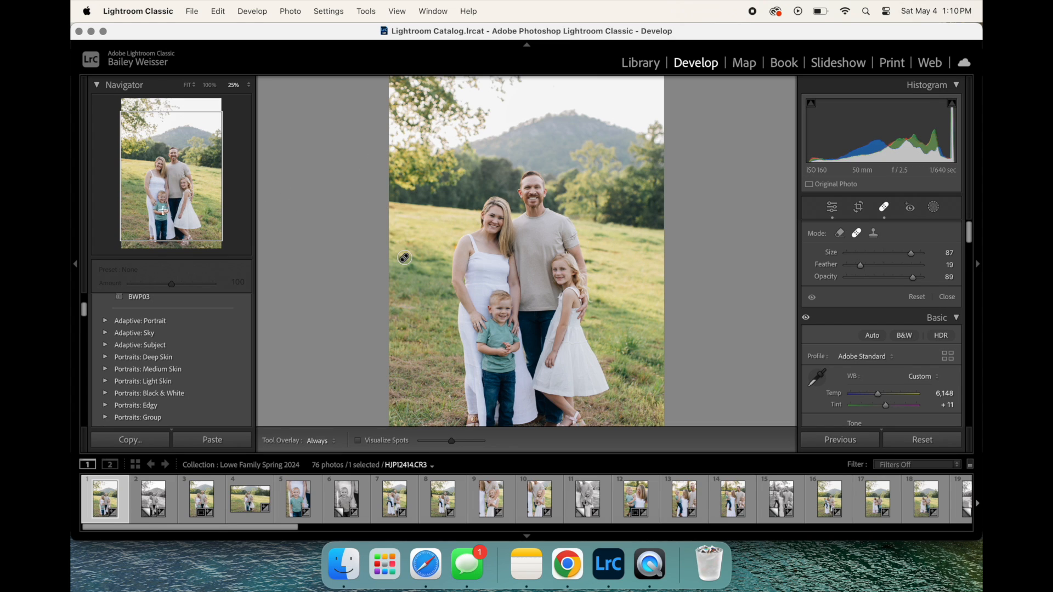
- Delete the existing heal spot in the grass beside the woman's arm
{"action": "left_click", "coordinate": [159, 137]}
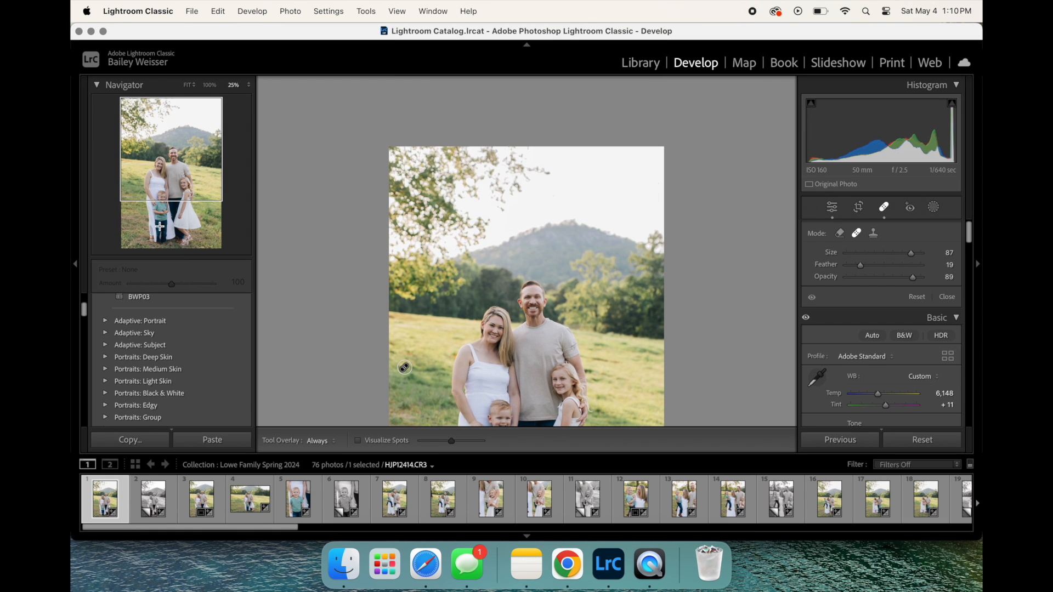
{"action": "left_click", "coordinate": [159, 226]}
{"action": "left_click_drag", "start_coordinate": [160, 206], "coordinate": [159, 192]}
{"action": "key", "text": "super+equal"}
{"action": "key", "text": "super+equal"}
{"action": "key", "text": "bracketleft"}
{"action": "left_click", "coordinate": [161, 175]}
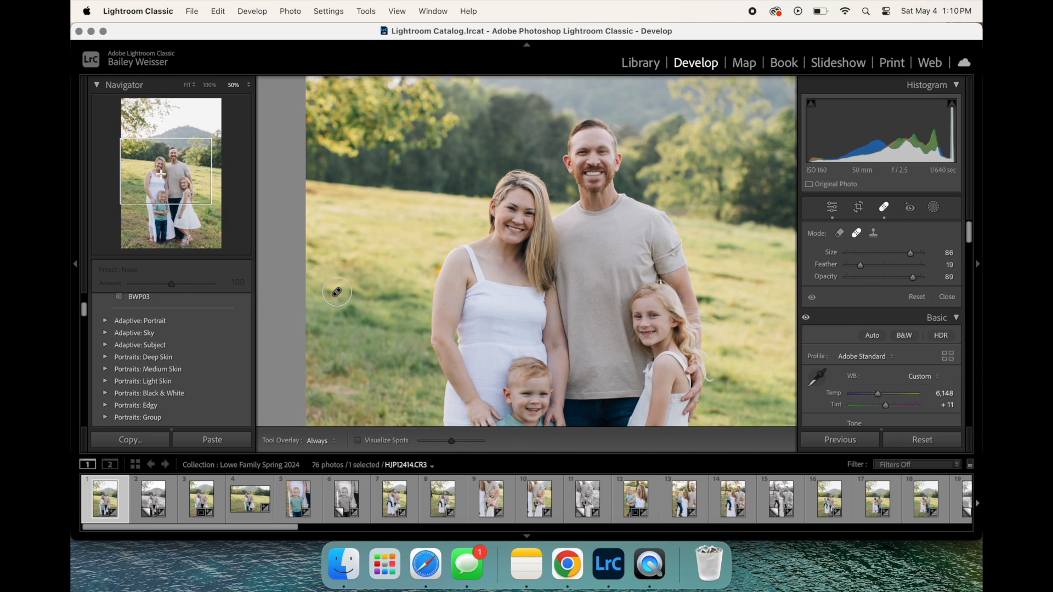
{"action": "left_click", "coordinate": [161, 176]}
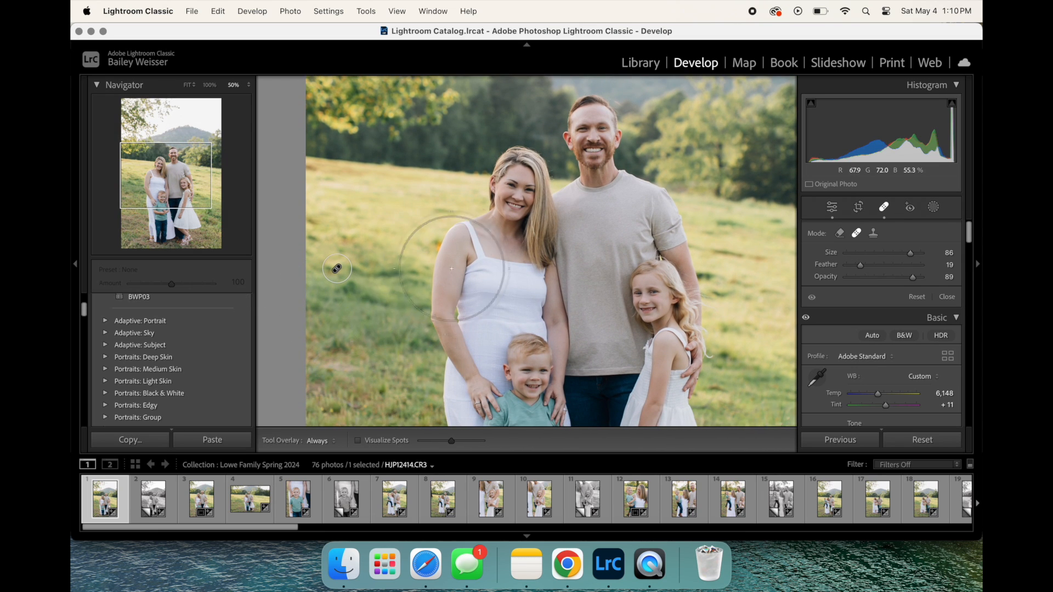
{"action": "left_click", "coordinate": [336, 269]}
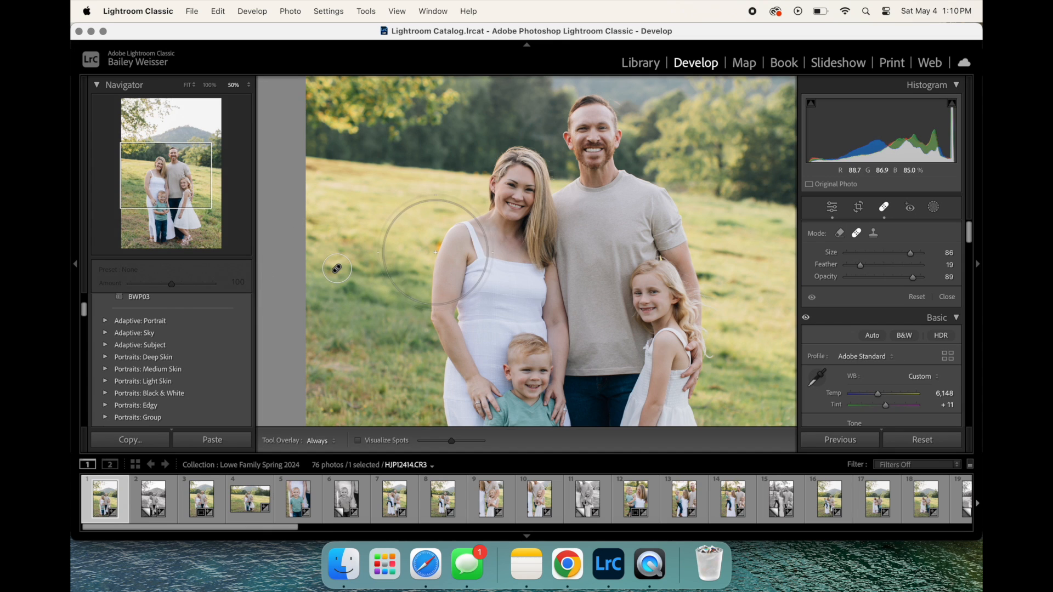
{"action": "left_click", "coordinate": [342, 270]}
{"action": "key", "text": "Delete"}
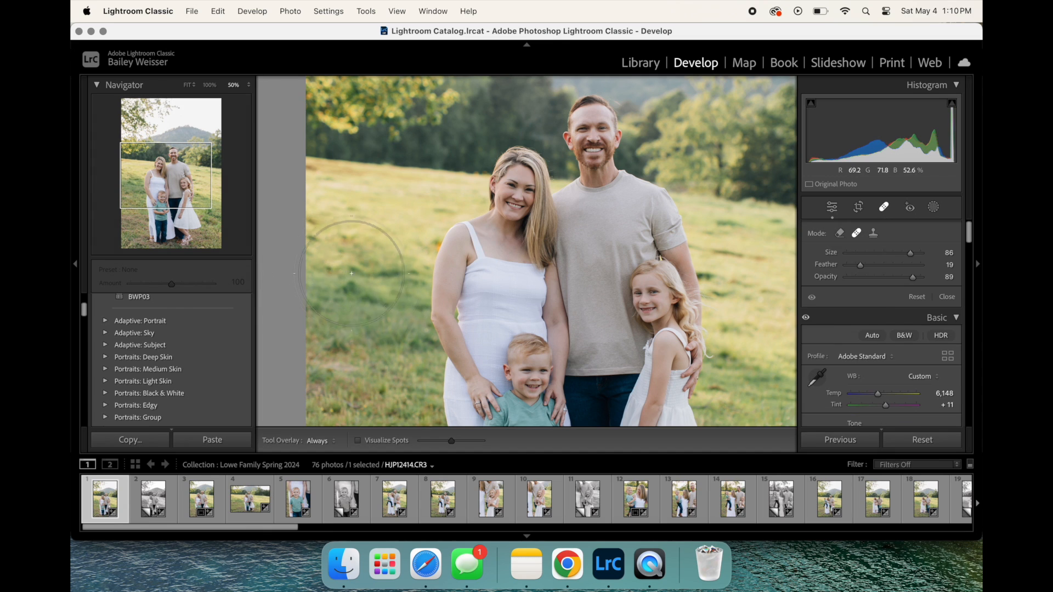
- Heal the same grass patch with a size 78 brush, place its source in the grass nearer the woman, and close the tool
{"action": "scroll", "coordinate": [335, 268], "scroll_direction": "down", "scroll_amount": 10}
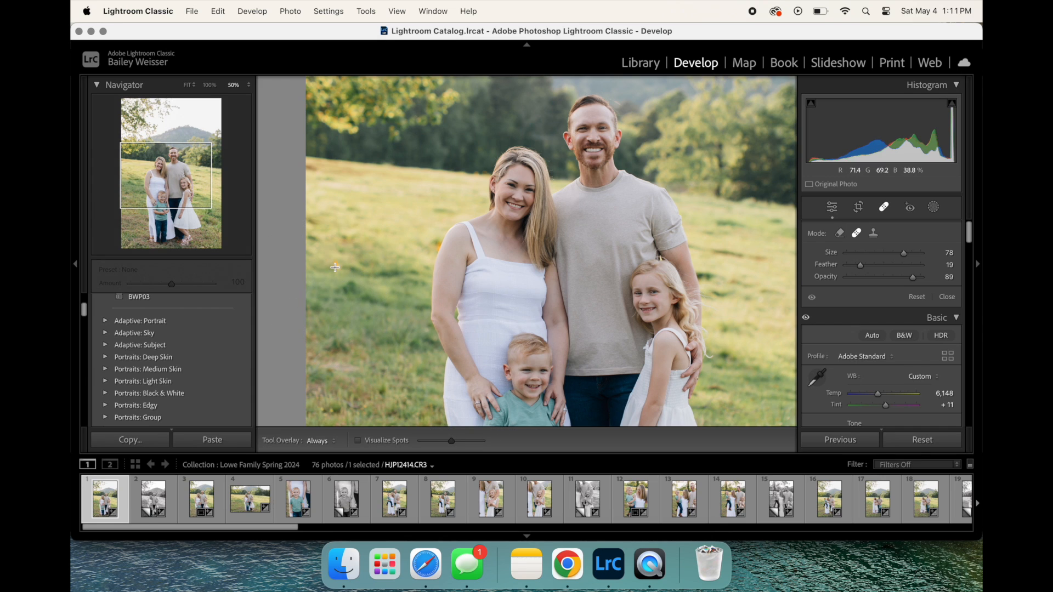
{"action": "left_click", "coordinate": [335, 268]}
{"action": "mouse_move", "coordinate": [381, 269]}
{"action": "left_mouse_down"}
{"action": "mouse_move", "coordinate": [338, 304]}
{"action": "mouse_move", "coordinate": [353, 371]}
{"action": "mouse_move", "coordinate": [369, 238]}
{"action": "mouse_move", "coordinate": [398, 163]}
{"action": "mouse_move", "coordinate": [456, 138]}
{"action": "mouse_move", "coordinate": [388, 113]}
{"action": "mouse_move", "coordinate": [376, 291]}
{"action": "mouse_move", "coordinate": [385, 265]}
{"action": "mouse_move", "coordinate": [378, 276]}
{"action": "left_mouse_up"}
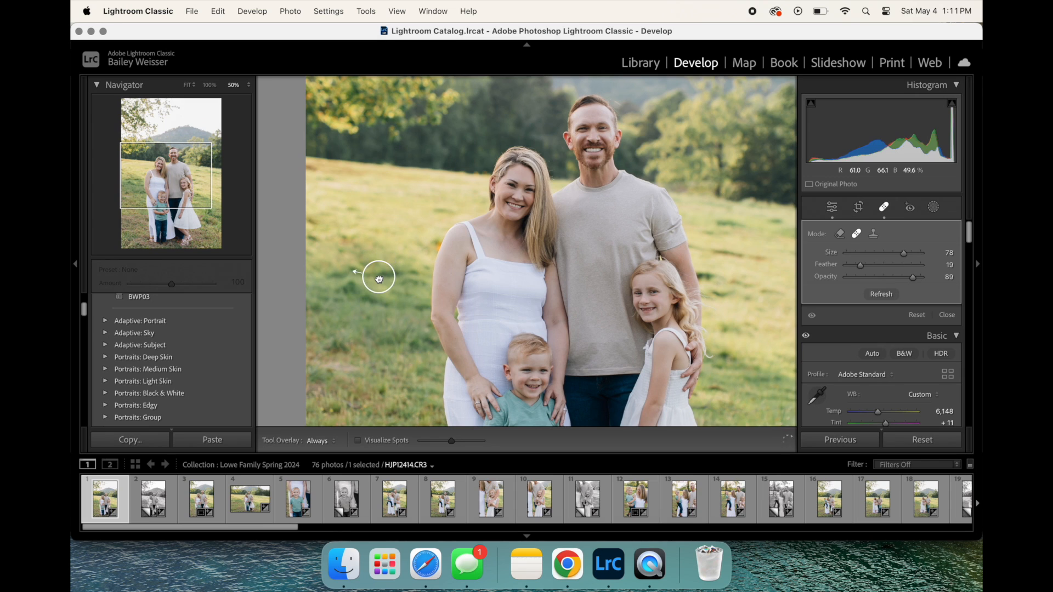
{"action": "key", "text": "q"}
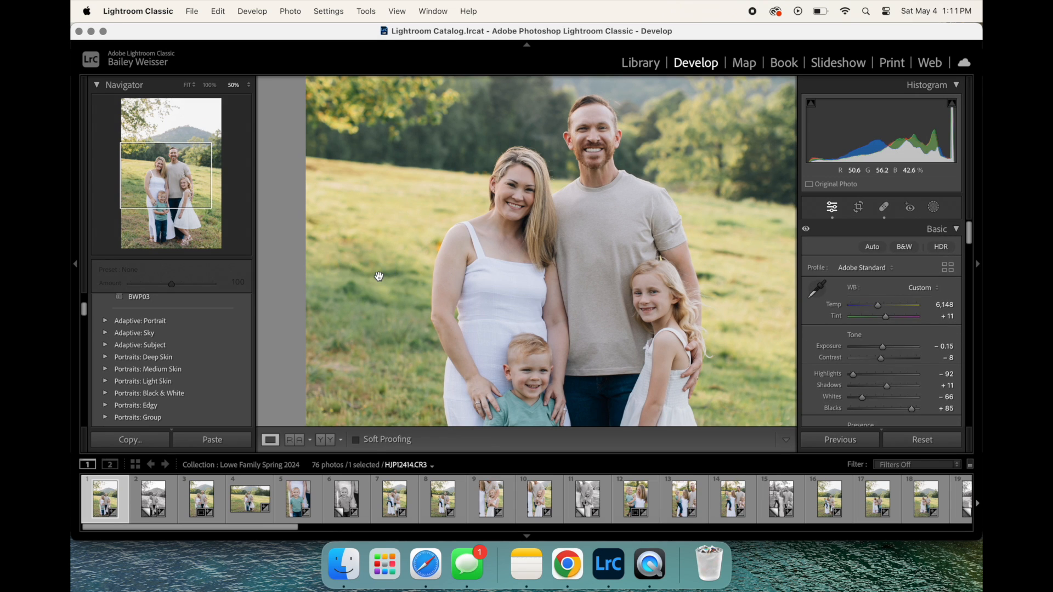
- Heal the orange spot at the edge of the woman's upper arm with a size 37 brush
{"action": "key", "text": "q"}
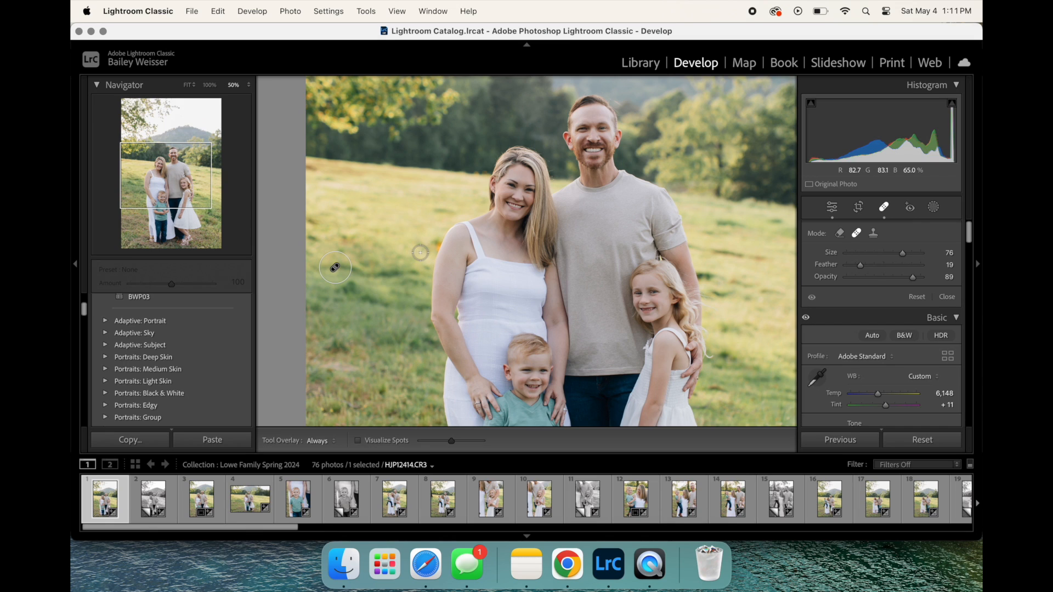
{"action": "scroll", "coordinate": [420, 252], "scroll_direction": "down", "scroll_amount": 8}
{"action": "left_click", "coordinate": [435, 245]}
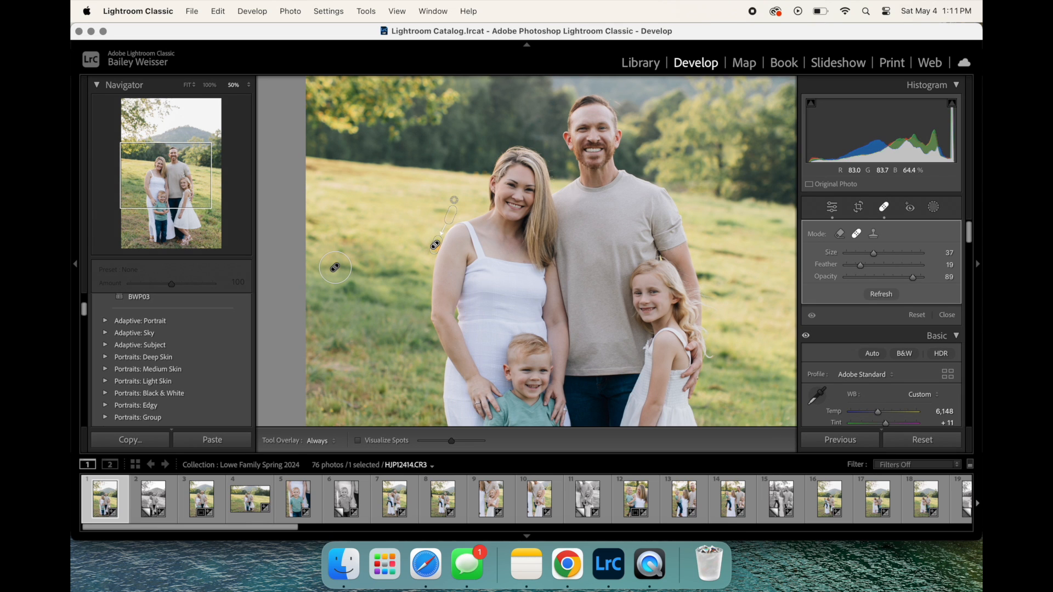
{"action": "key", "text": "q"}
{"action": "left_click", "coordinate": [468, 252]}
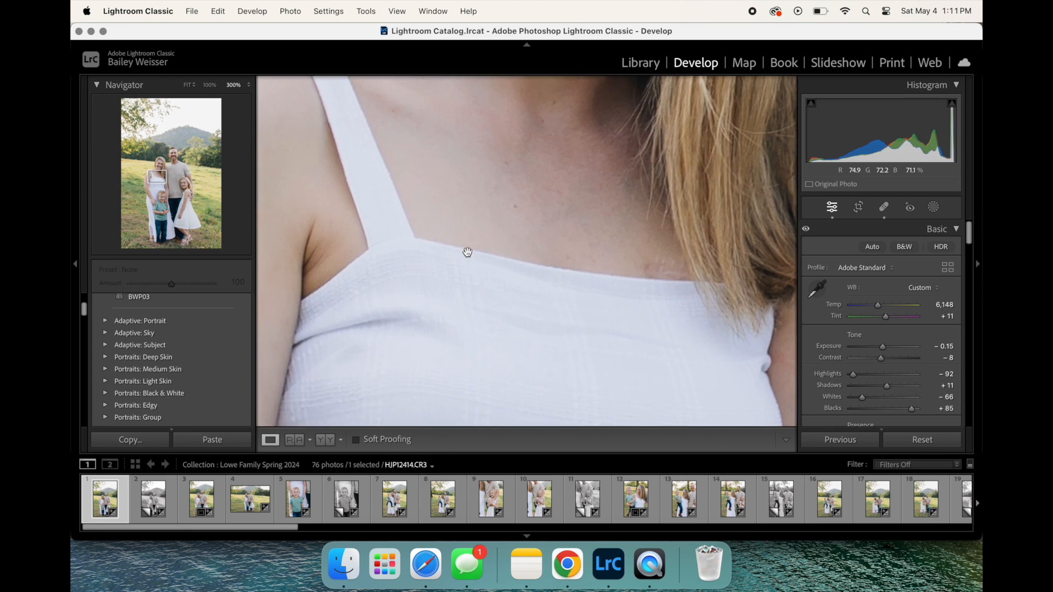
- Select the heal stroke at the woman's upper arm and reposition its source along the edge of the arm
{"action": "left_click", "coordinate": [467, 252]}
{"action": "key", "text": "q"}
{"action": "left_click", "coordinate": [472, 228]}
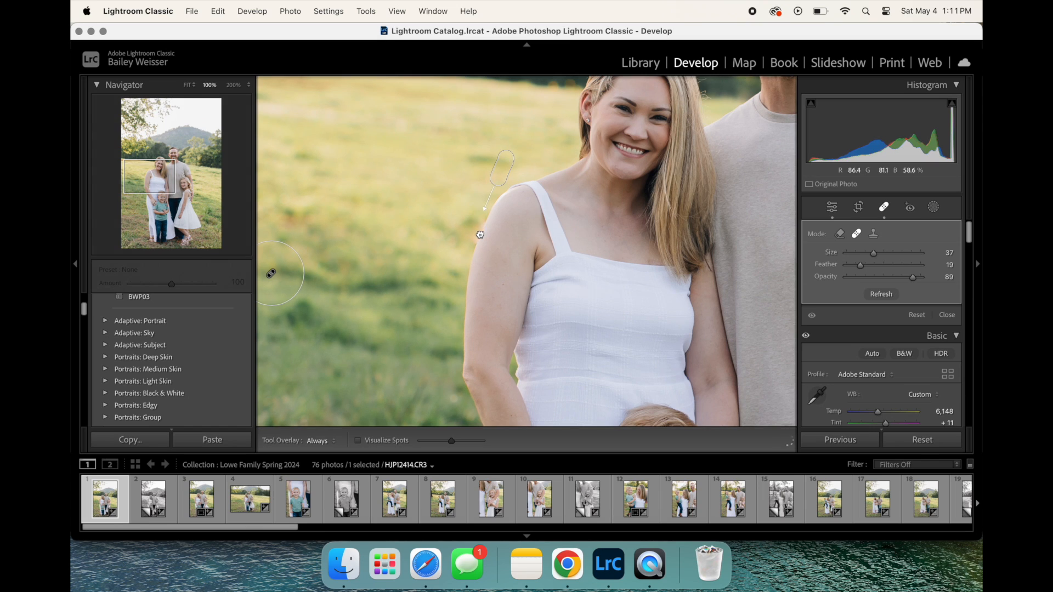
{"action": "mouse_move", "coordinate": [480, 234]}
{"action": "left_mouse_down"}
{"action": "mouse_move", "coordinate": [468, 280]}
{"action": "mouse_move", "coordinate": [463, 271]}
{"action": "left_mouse_up"}
{"action": "left_click_drag", "start_coordinate": [485, 215], "coordinate": [487, 211]}
- Adjust the heal area over the orange spot and move its source to the grass just below, beside the arm
{"action": "key", "text": "super+="}
{"action": "key", "text": "super+="}
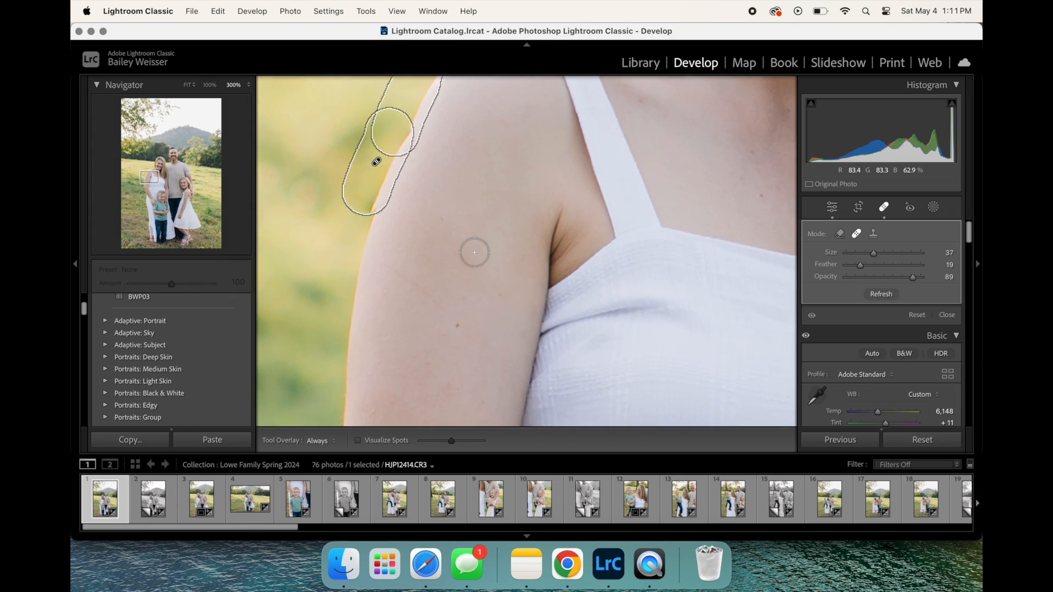
{"action": "key", "text": "["}
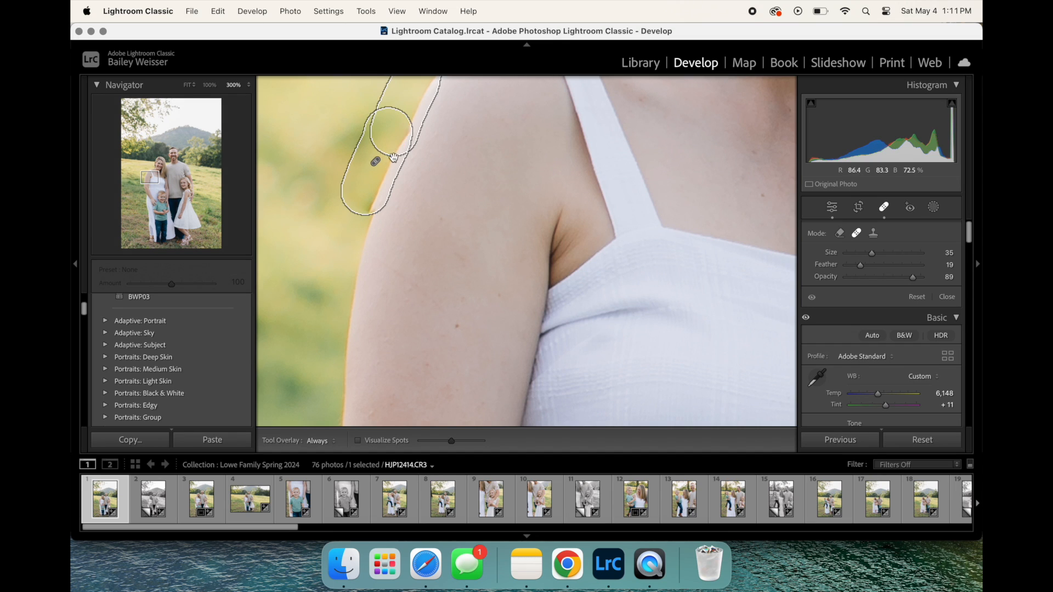
{"action": "left_click", "coordinate": [383, 149]}
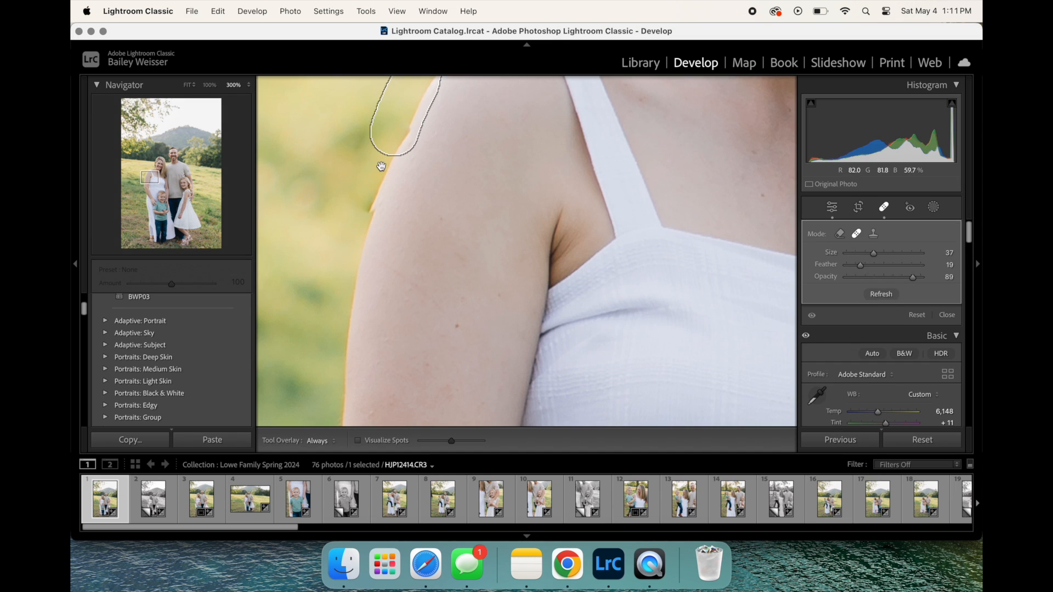
{"action": "left_click_drag", "start_coordinate": [377, 168], "coordinate": [372, 164]}
{"action": "mouse_move", "coordinate": [363, 207]}
{"action": "left_mouse_down"}
{"action": "mouse_move", "coordinate": [329, 278]}
{"action": "mouse_move", "coordinate": [337, 271]}
{"action": "left_mouse_up"}
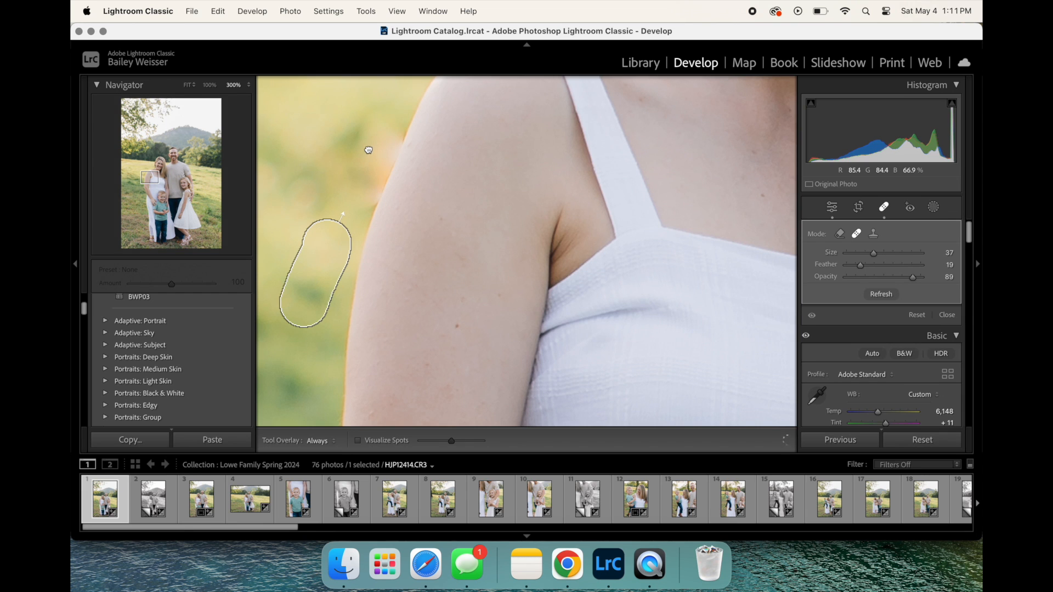
- Examine the healed area beside the woman's arm at wide and close magnifications for remaining orange colour
{"action": "key", "text": "super+minus"}
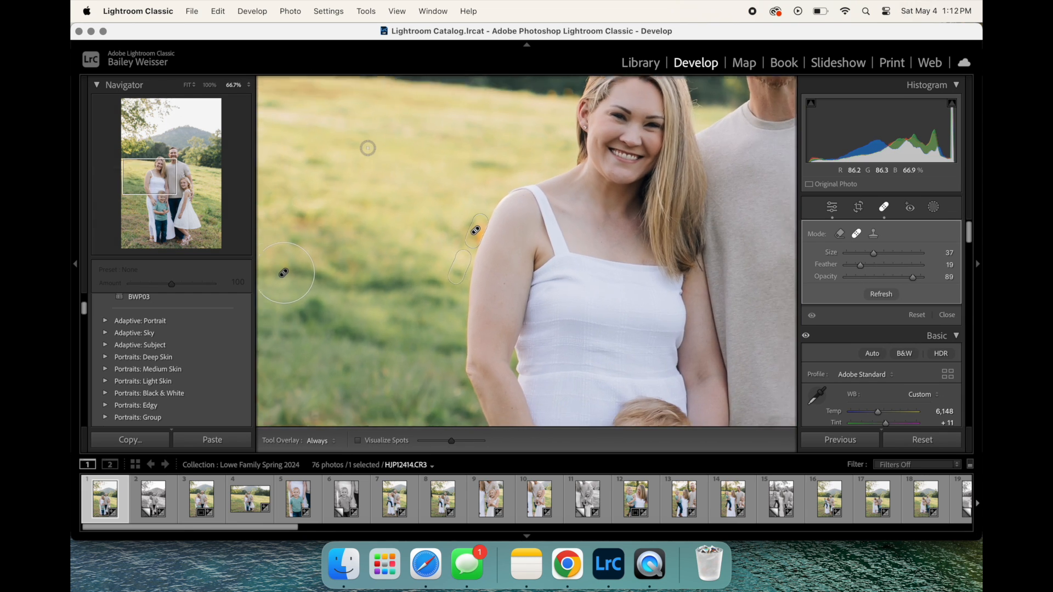
{"action": "key", "text": "super+minus"}
{"action": "key", "text": "super+minus"}
{"action": "key", "text": "super+equal"}
{"action": "key", "text": "super+equal"}
{"action": "key", "text": "super+equal"}
{"action": "key", "text": "super+equal"}
{"action": "key", "text": "super+equal"}
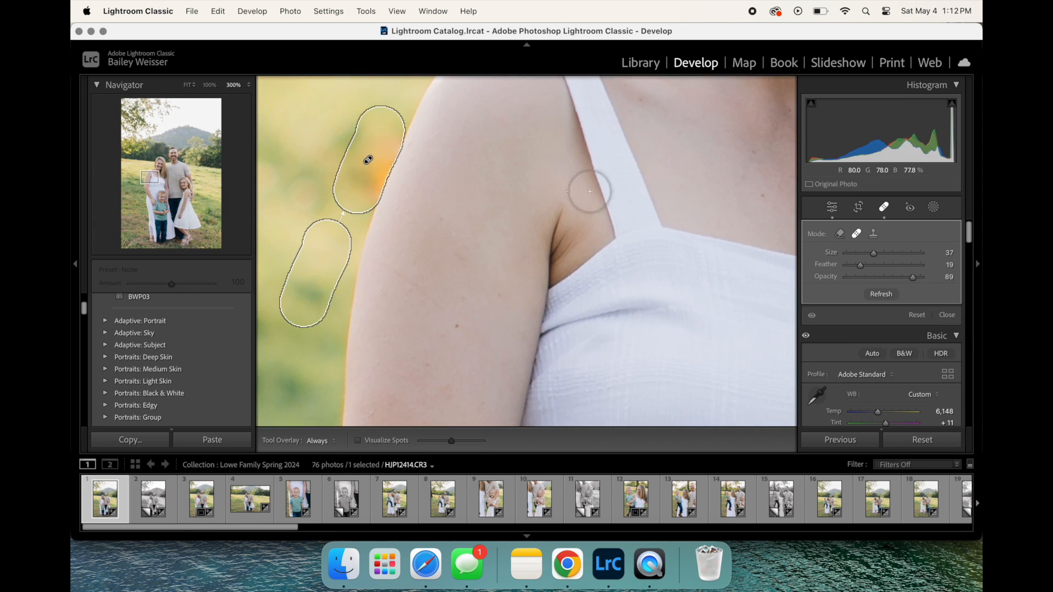
- Switch the spot beside the woman's arm to Content-Aware Remove and shift it slightly toward the arm
{"action": "left_click", "coordinate": [839, 235]}
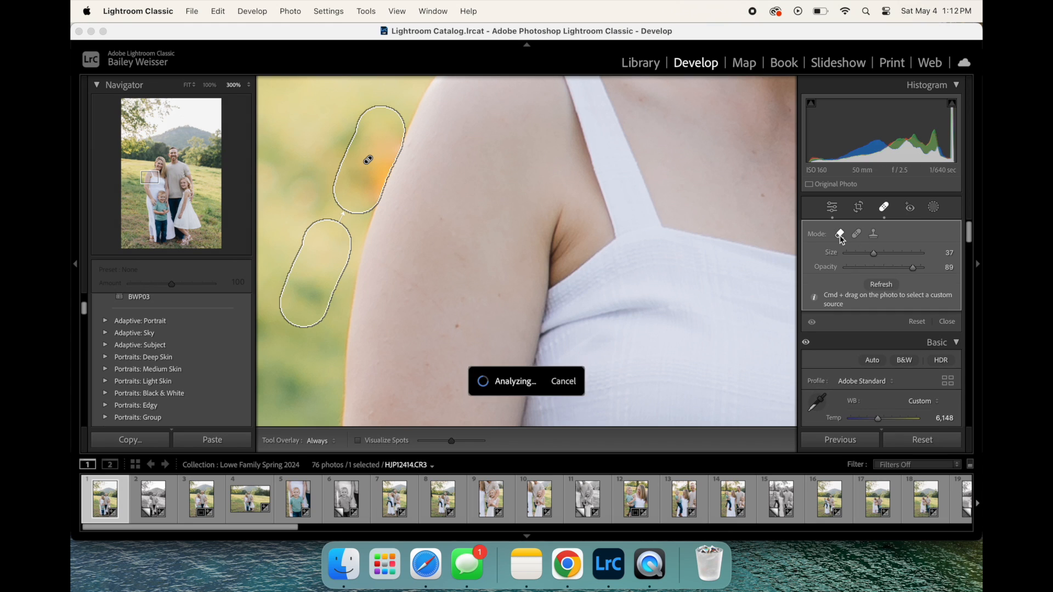
{"action": "left_click_drag", "start_coordinate": [386, 148], "coordinate": [391, 147]}
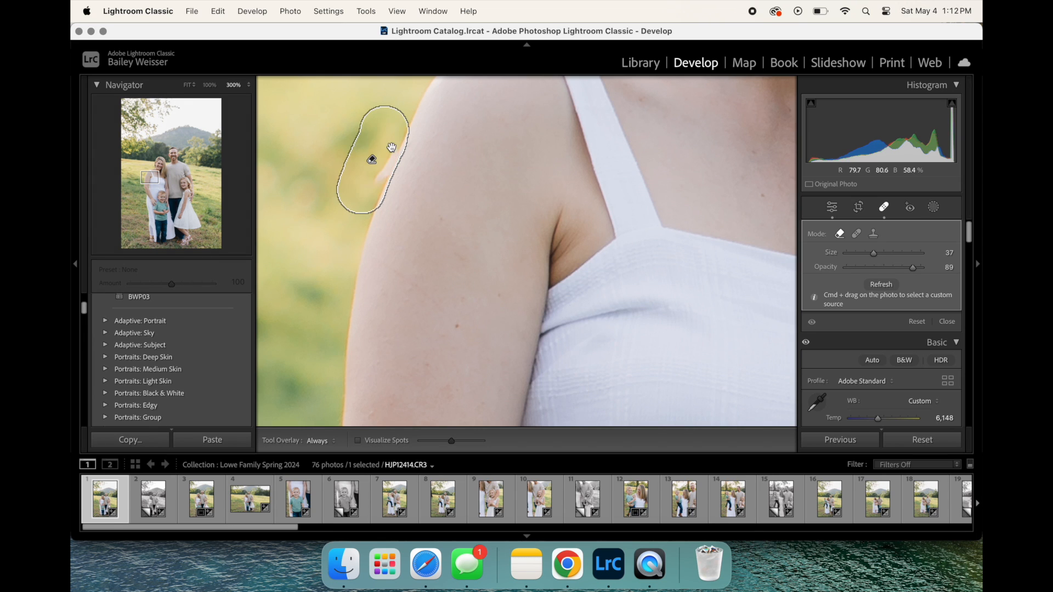
{"action": "key", "text": "super+minus"}
{"action": "key", "text": "super+minus"}
{"action": "key", "text": "super+equal"}
{"action": "key", "text": "super+equal"}
{"action": "key", "text": "super+equal"}
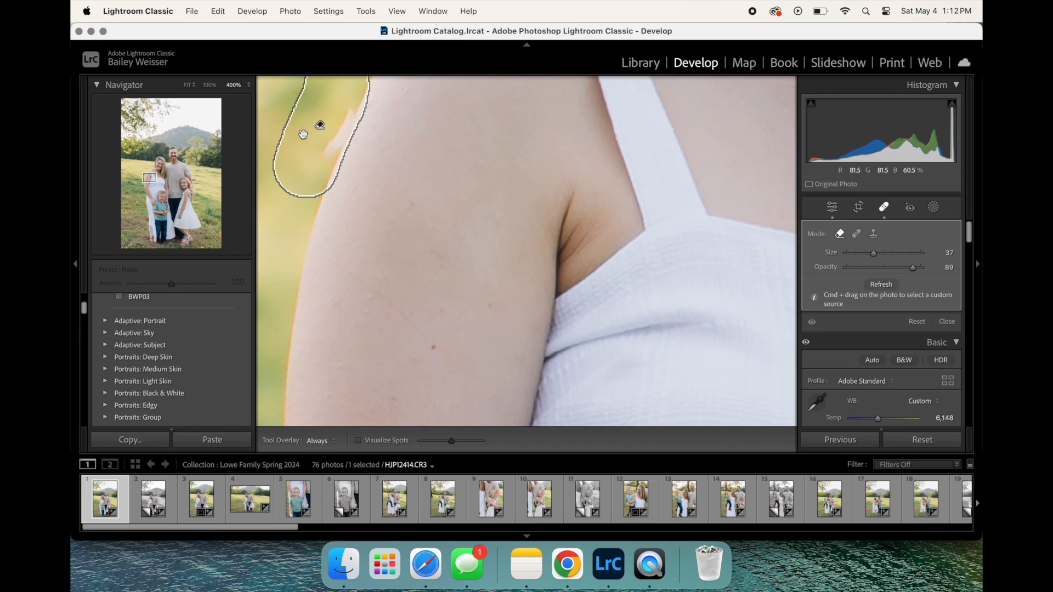
- Close the healing tool and examine the retouched edge of the woman's arm up close and from farther out
{"action": "key", "text": "q"}
{"action": "left_click", "coordinate": [338, 132]}
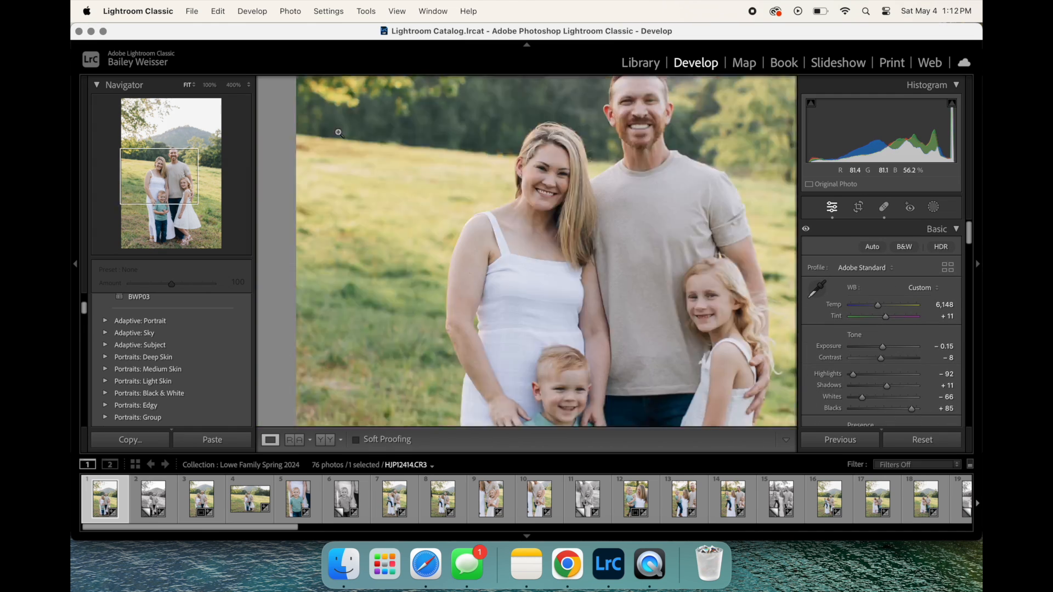
{"action": "left_click", "coordinate": [480, 256]}
{"action": "key", "text": "super+minus"}
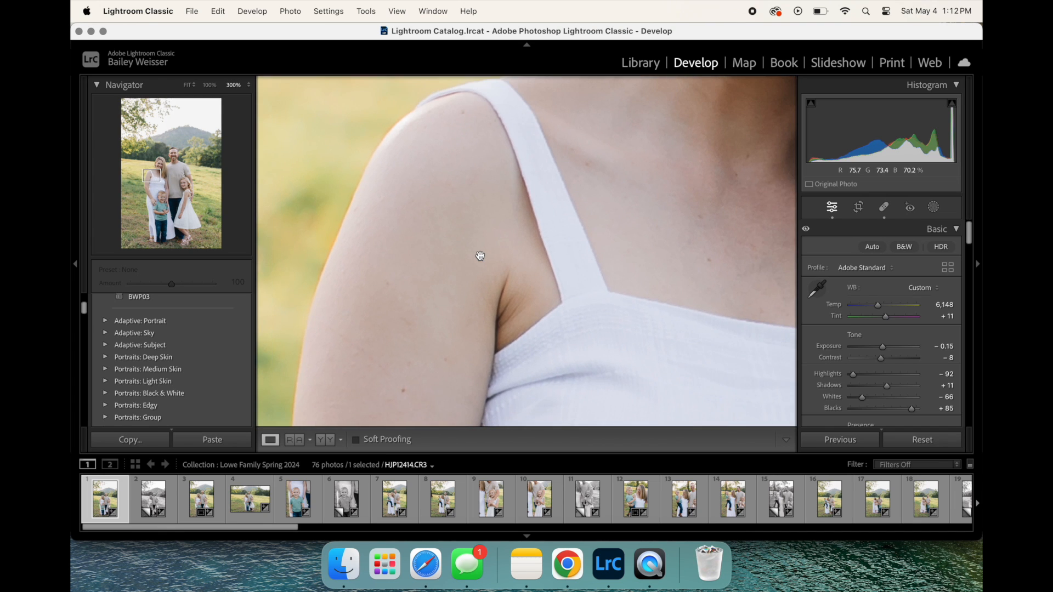
{"action": "scroll", "coordinate": [480, 256], "scroll_direction": "left", "scroll_amount": 3}
{"action": "key", "text": "super+minus"}
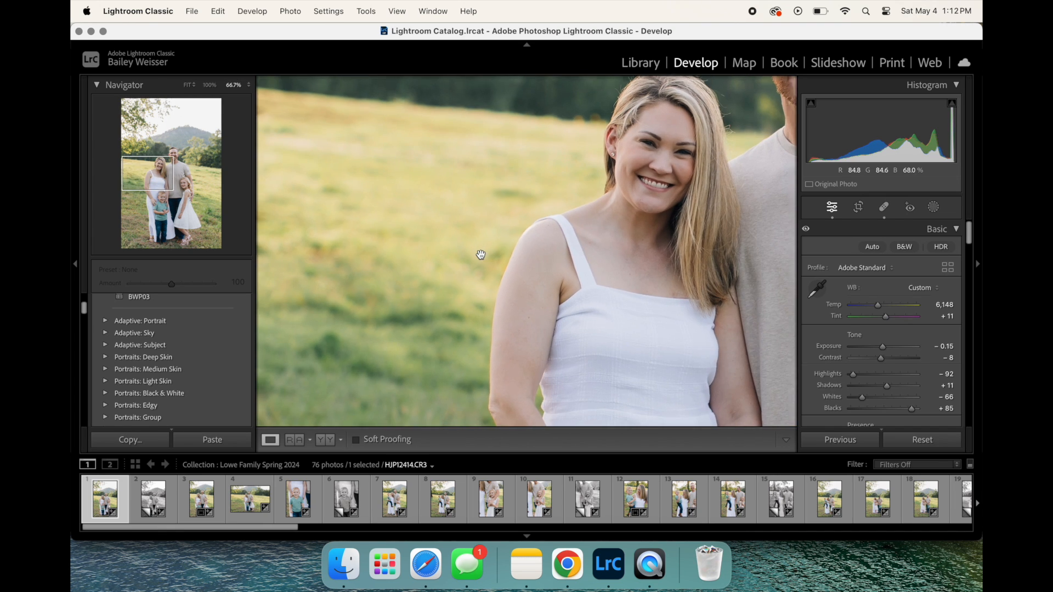
{"action": "key", "text": "super+minus"}
- Cover the spot above the boy's upper lip with Content-Aware Remove at size 10 and compare the face with the tool closed and reopened
{"action": "scroll", "coordinate": [480, 255], "scroll_direction": "down", "scroll_amount": 5}
{"action": "scroll", "coordinate": [480, 255], "scroll_direction": "right", "scroll_amount": 3}
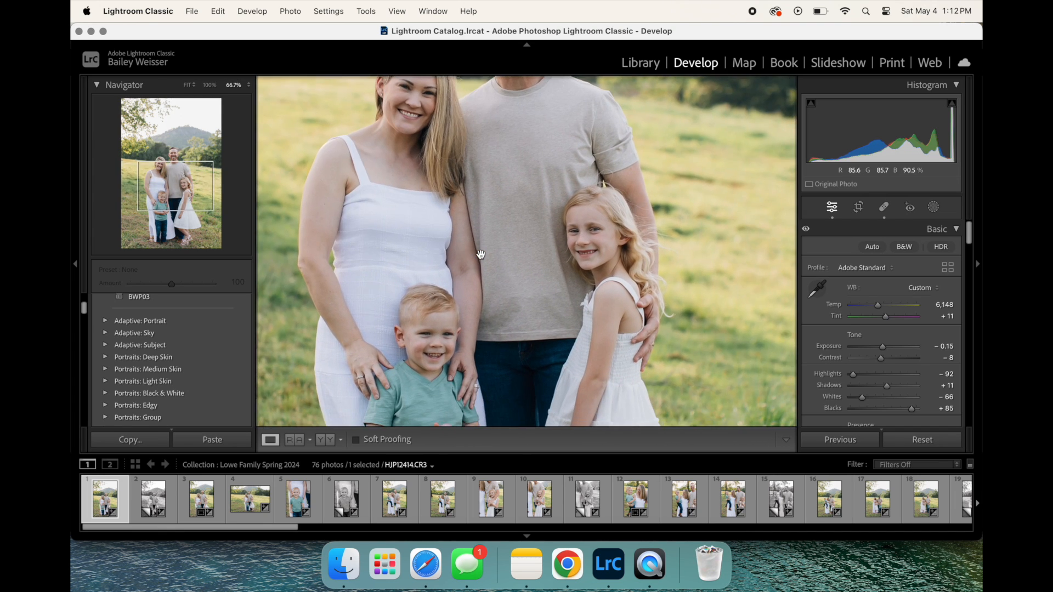
{"action": "key", "text": "super+equal"}
{"action": "key", "text": "super+equal"}
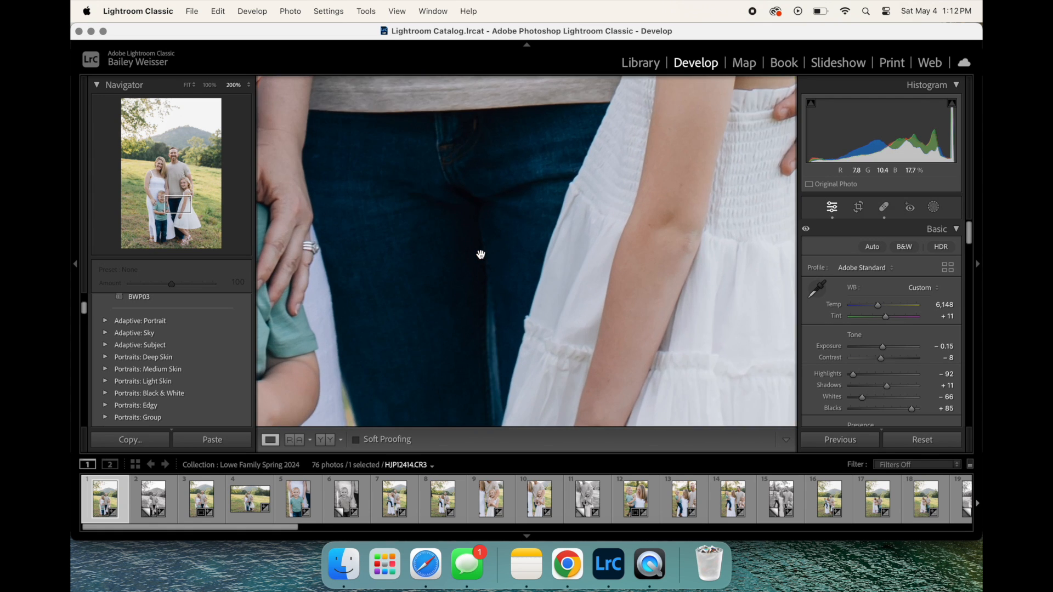
{"action": "scroll", "coordinate": [480, 254], "scroll_direction": "up", "scroll_amount": 3}
{"action": "scroll", "coordinate": [480, 255], "scroll_direction": "left", "scroll_amount": 3}
{"action": "key", "text": "super+equal"}
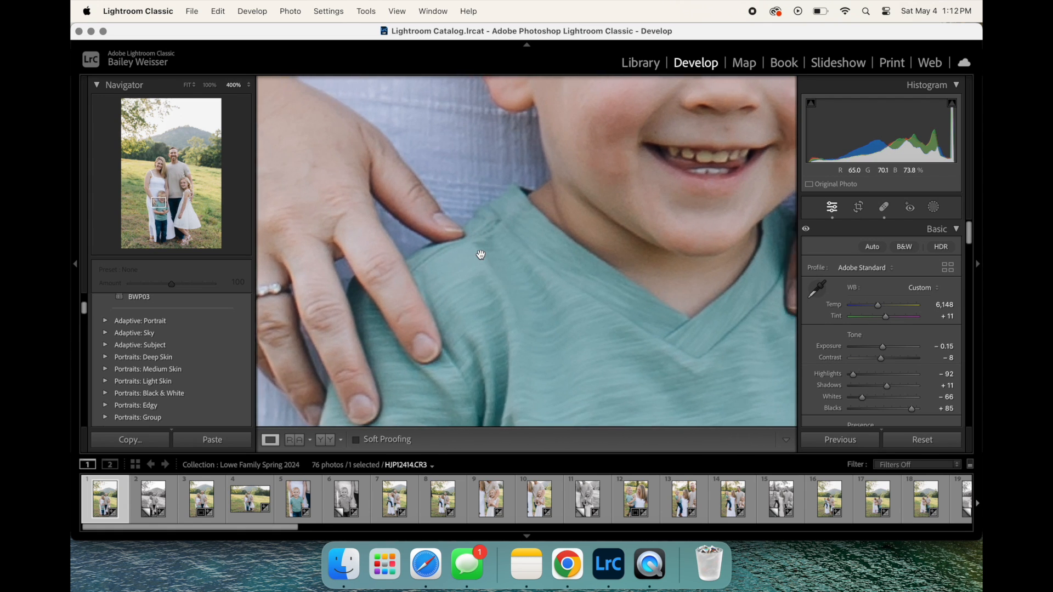
{"action": "key", "text": "super+minus"}
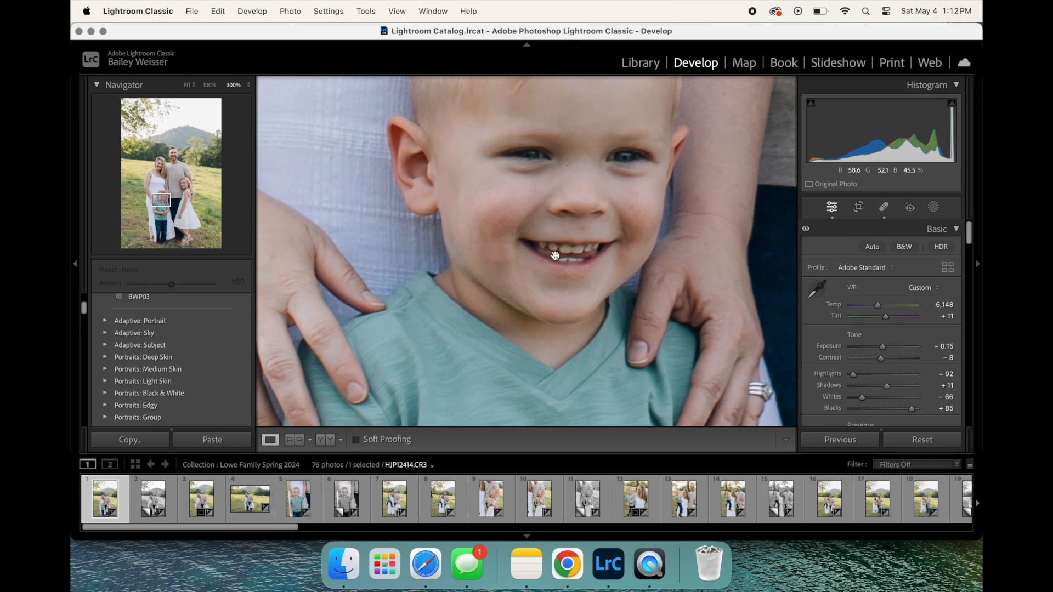
{"action": "key", "text": "q"}
{"action": "scroll", "coordinate": [597, 228], "scroll_direction": "down", "scroll_amount": 5}
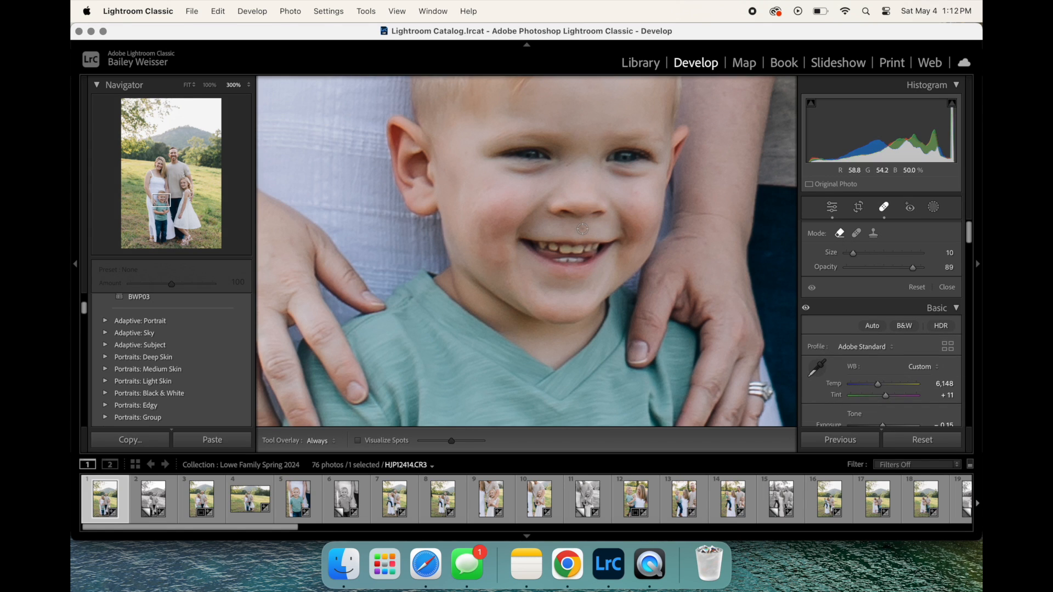
{"action": "key", "text": "q"}
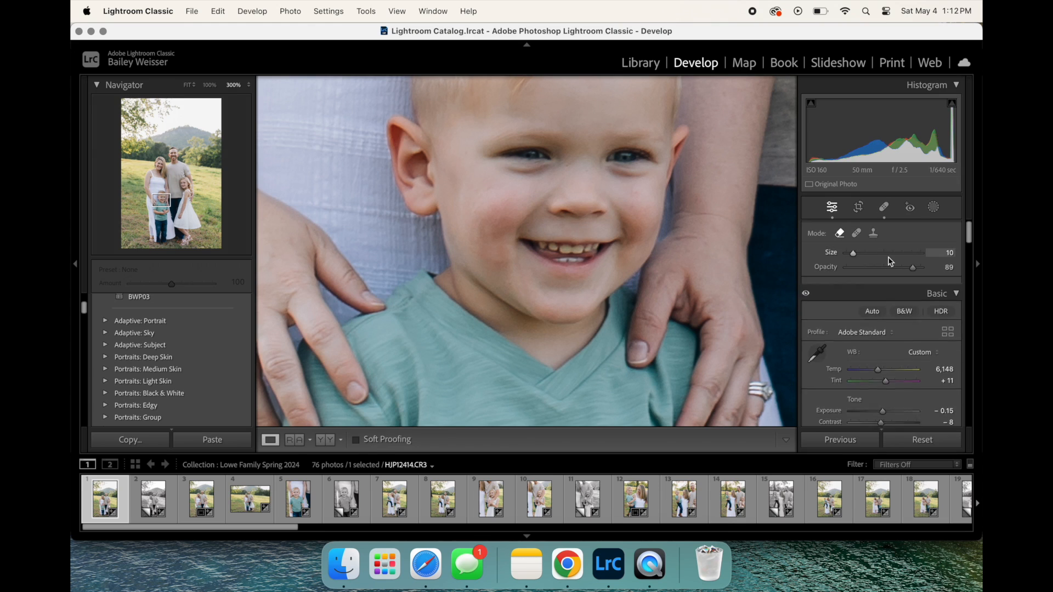
{"action": "key", "text": "q"}
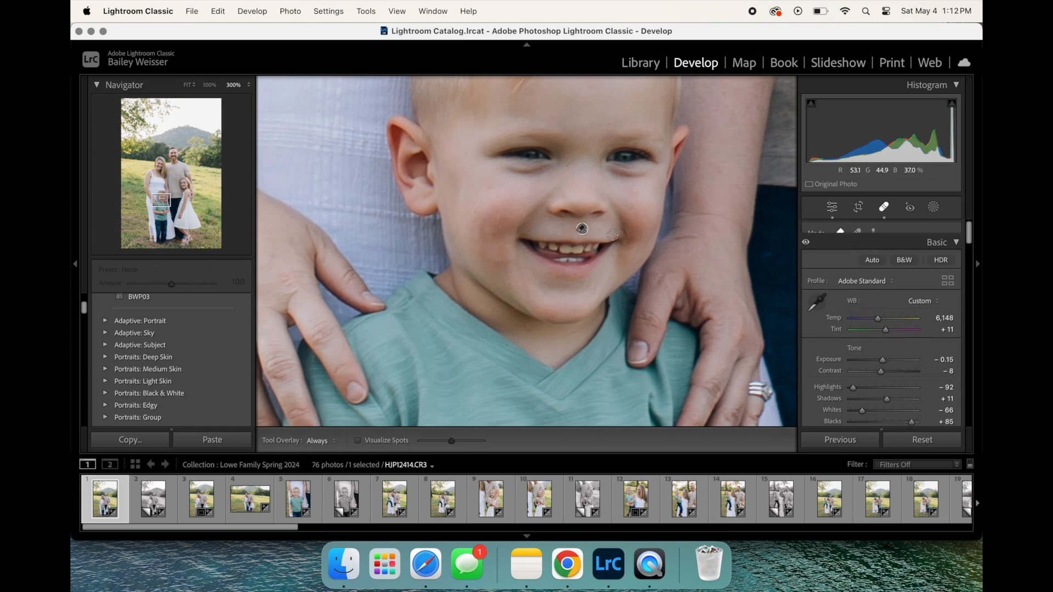
- Switch the spot above the boy's lip to Heal, move its source onto his nose and close the healing tool
{"action": "left_click", "coordinate": [861, 232]}
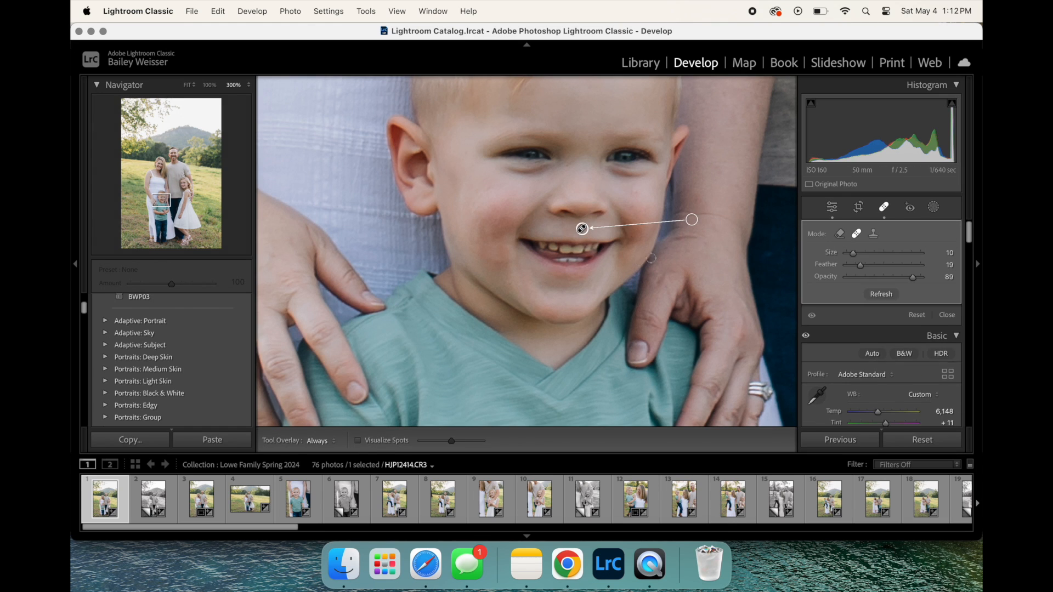
{"action": "left_click_drag", "start_coordinate": [694, 219], "coordinate": [585, 196]}
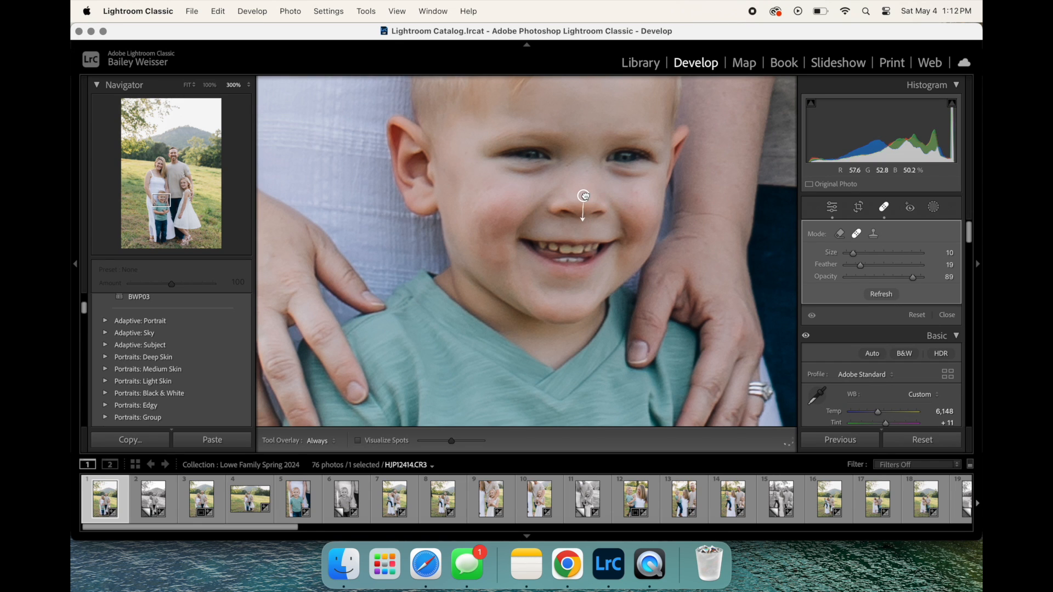
{"action": "key", "text": "q"}
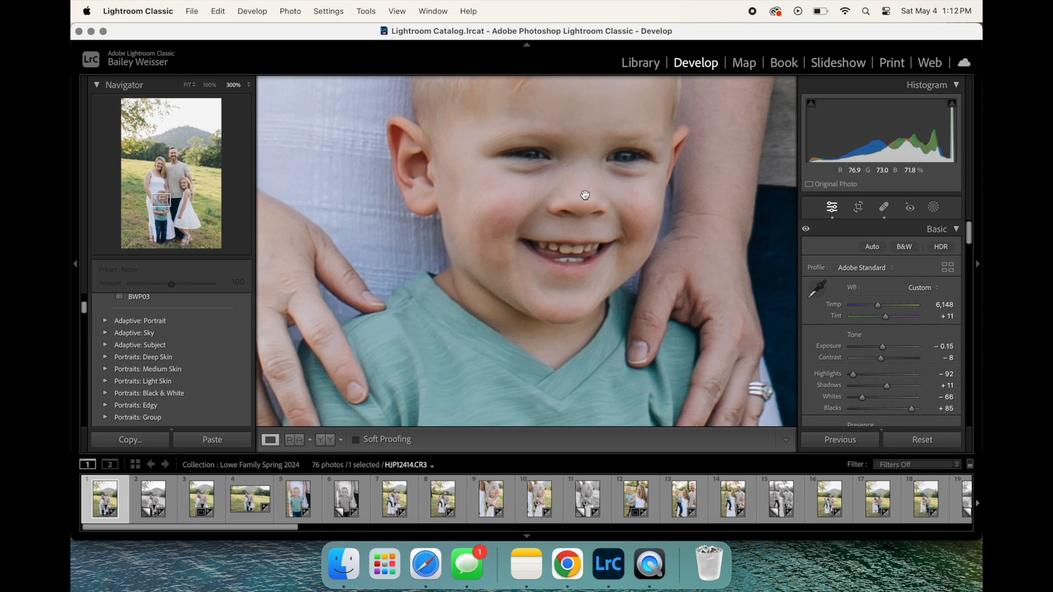
- Open photo HJP12438.CR3 of the girl in the man's arm and inspect it up close for distractions down to the woman's white dress
{"action": "left_click", "coordinate": [519, 268]}
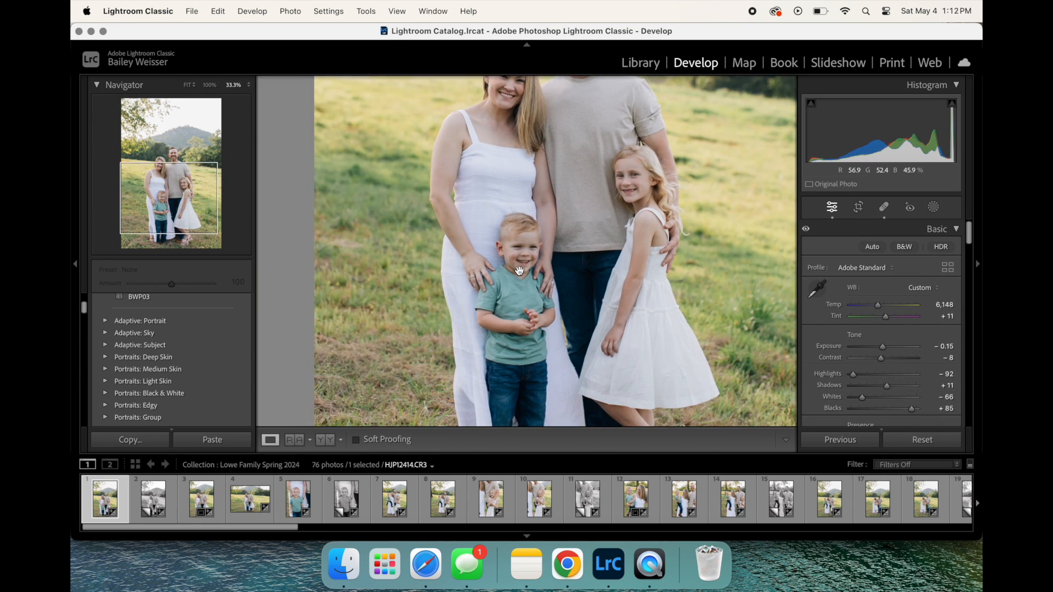
{"action": "scroll", "coordinate": [519, 271], "scroll_direction": "up", "scroll_amount": 1}
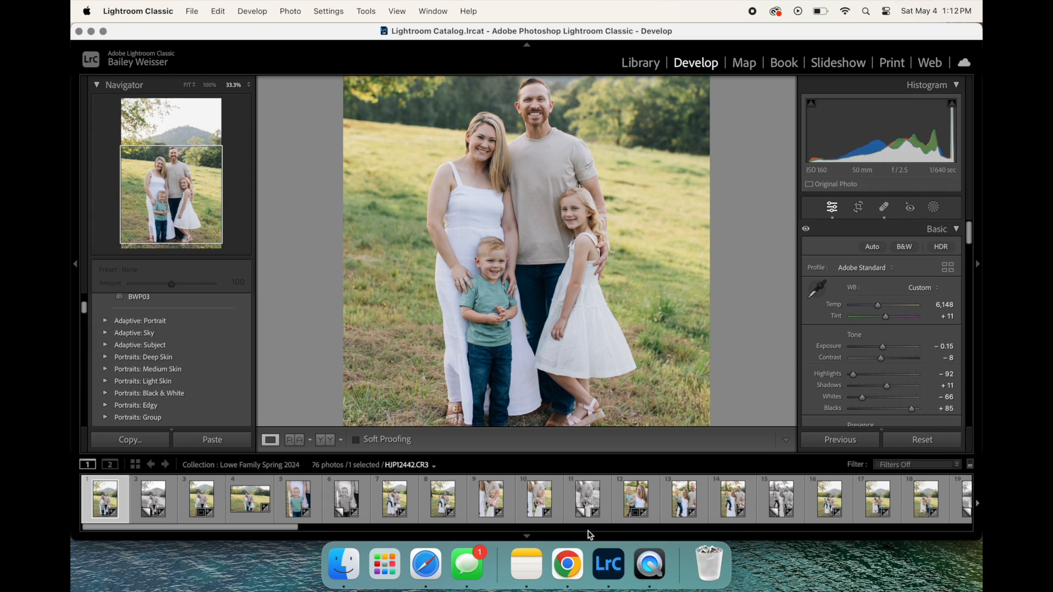
{"action": "left_click", "coordinate": [492, 499]}
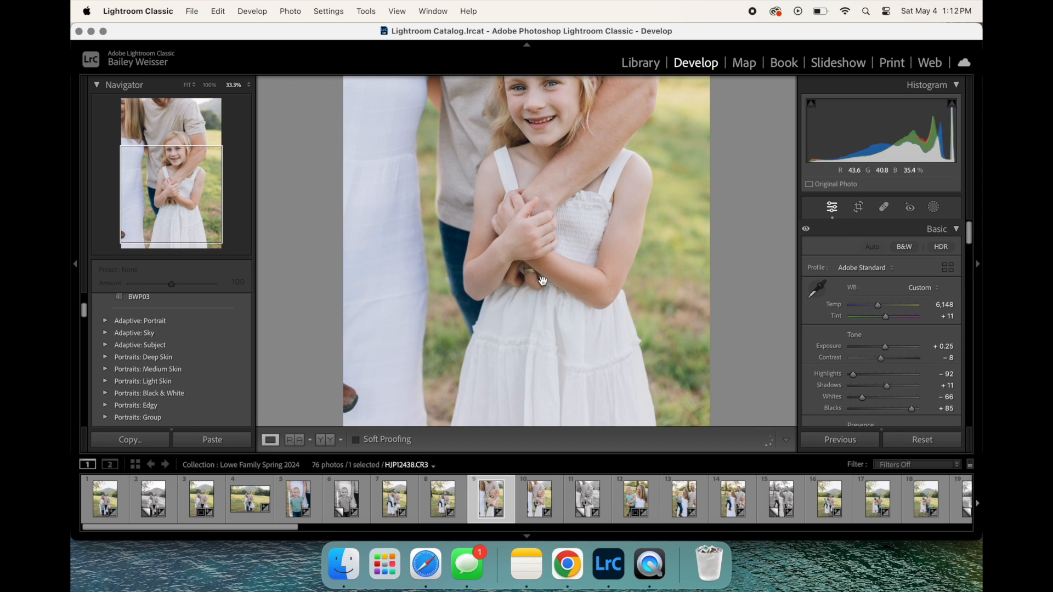
{"action": "scroll", "coordinate": [543, 281], "scroll_direction": "up", "scroll_amount": 5}
{"action": "key", "text": "super+equal"}
{"action": "key", "text": "super+equal"}
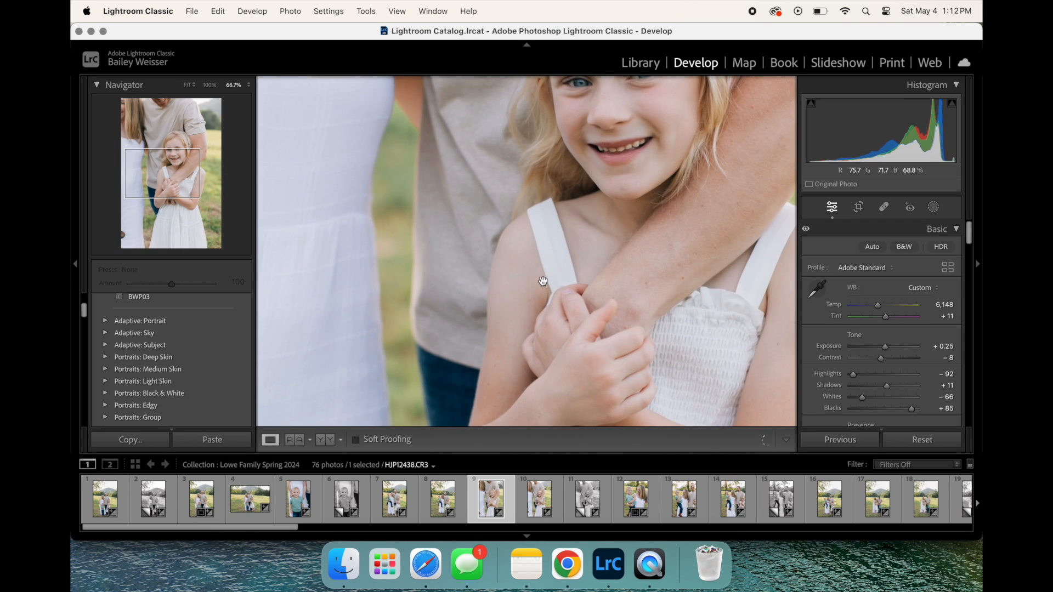
{"action": "key", "text": "super+minus"}
{"action": "scroll", "coordinate": [673, 182], "scroll_direction": "right", "scroll_amount": 10}
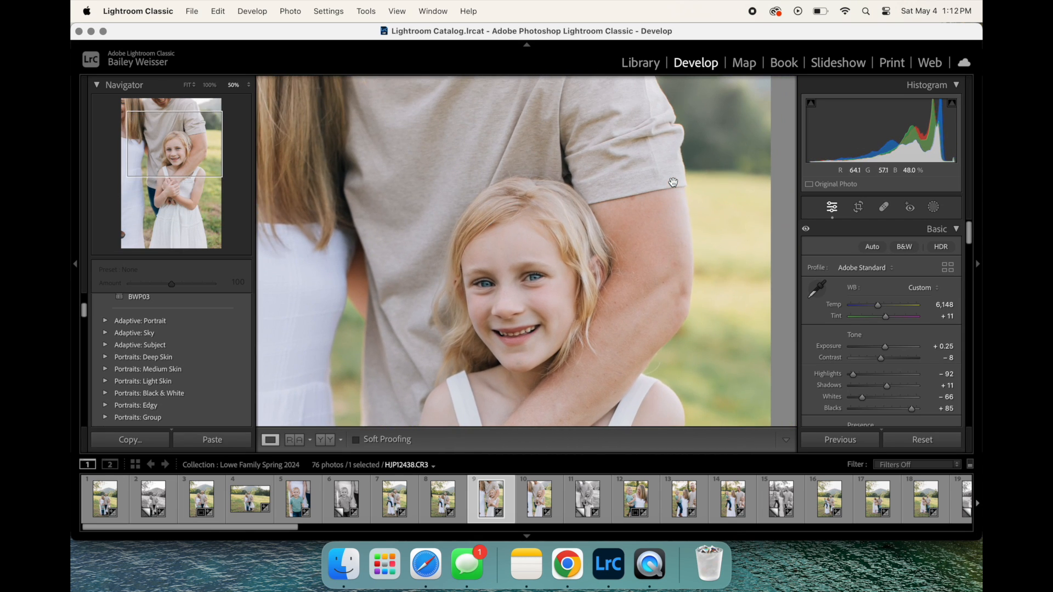
{"action": "scroll", "coordinate": [673, 182], "scroll_direction": "down", "scroll_amount": 10}
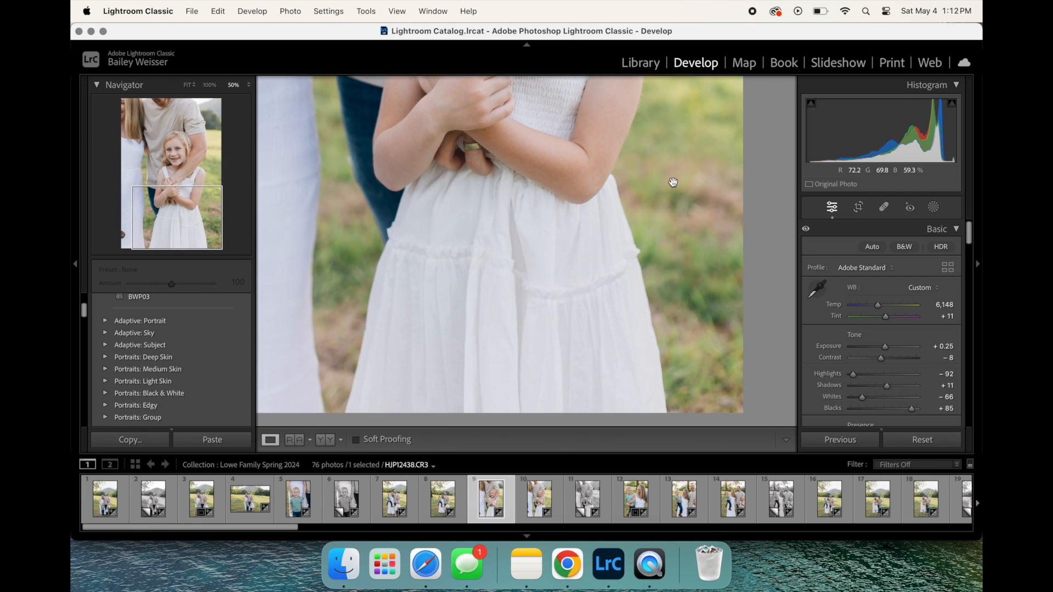
{"action": "scroll", "coordinate": [673, 182], "scroll_direction": "left", "scroll_amount": 8}
{"action": "scroll", "coordinate": [674, 182], "scroll_direction": "down", "scroll_amount": 3}
{"action": "scroll", "coordinate": [653, 188], "scroll_direction": "left", "scroll_amount": 4}
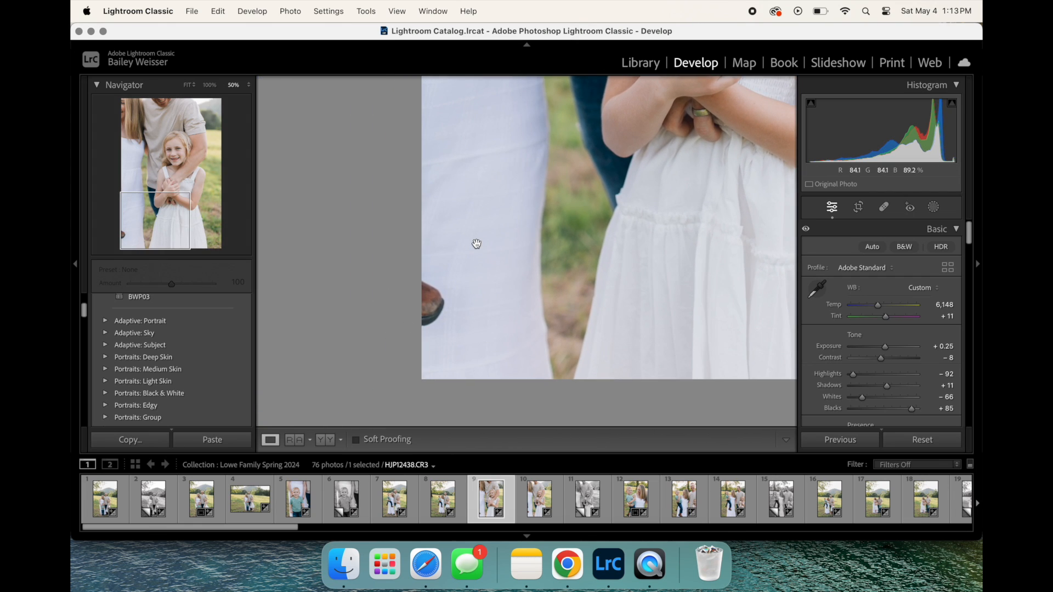
- Open the healing tool in Heal mode and set the brush size to 79 over the brown object at the dress's edge
{"action": "key", "text": "q"}
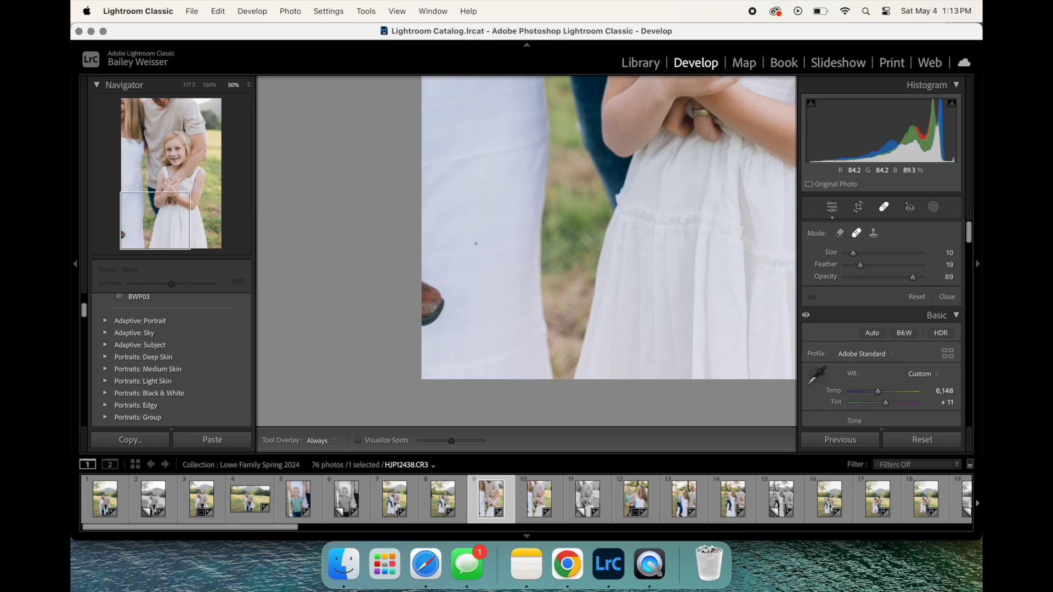
{"action": "scroll", "coordinate": [475, 244], "scroll_direction": "up", "scroll_amount": 10}
{"action": "scroll", "coordinate": [476, 244], "scroll_direction": "down", "scroll_amount": 5}
{"action": "scroll", "coordinate": [476, 243], "scroll_direction": "up", "scroll_amount": 5}
{"action": "scroll", "coordinate": [427, 300], "scroll_direction": "up", "scroll_amount": 4}
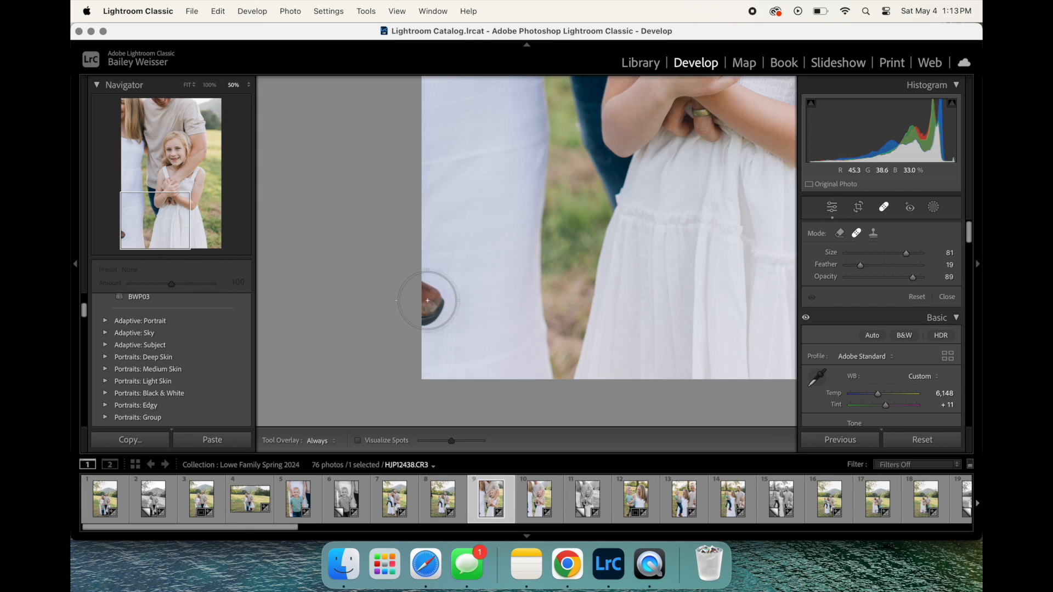
{"action": "scroll", "coordinate": [428, 300], "scroll_direction": "up", "scroll_amount": 1}
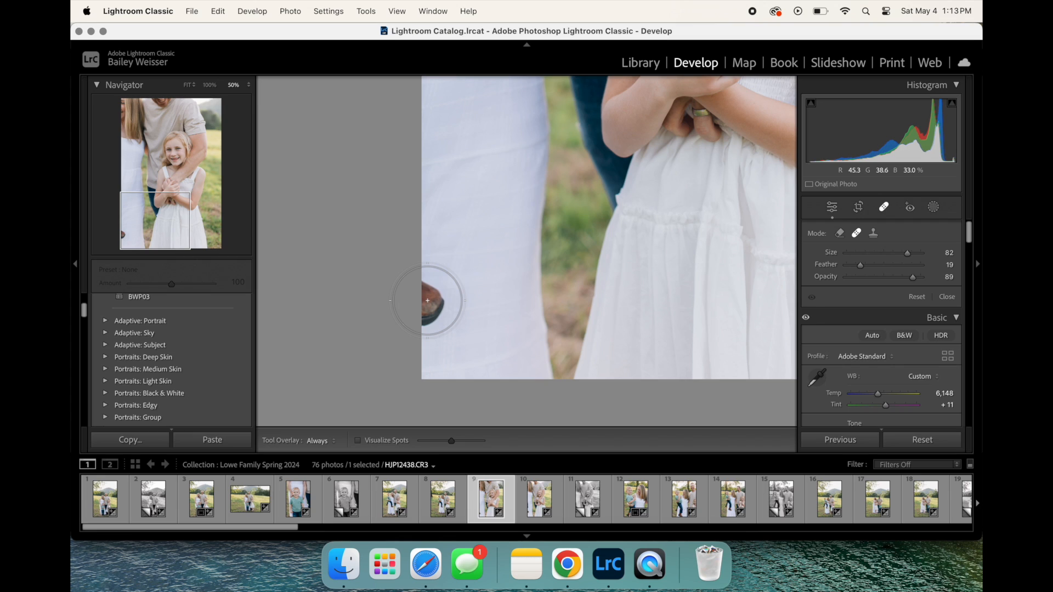
{"action": "scroll", "coordinate": [427, 301], "scroll_direction": "down", "scroll_amount": 4}
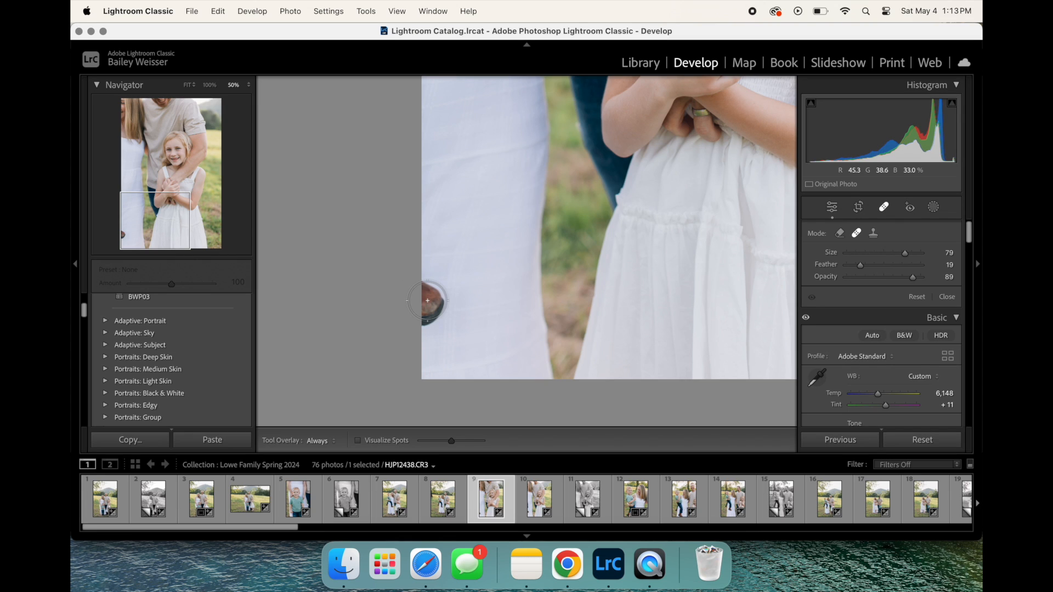
- Redo the heal over the brown object with a size 81 brush, sourcing it from the white dress fabric beside it
{"action": "left_click", "coordinate": [427, 300]}
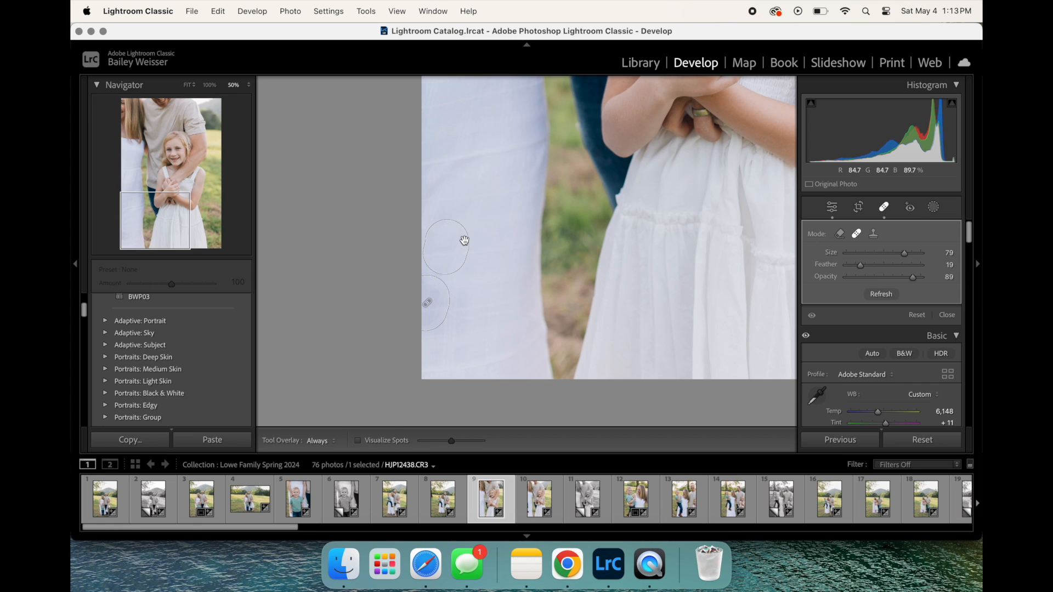
{"action": "key", "text": "super+z"}
{"action": "scroll", "coordinate": [429, 300], "scroll_direction": "up", "scroll_amount": 1}
{"action": "scroll", "coordinate": [429, 300], "scroll_direction": "up", "scroll_amount": 1}
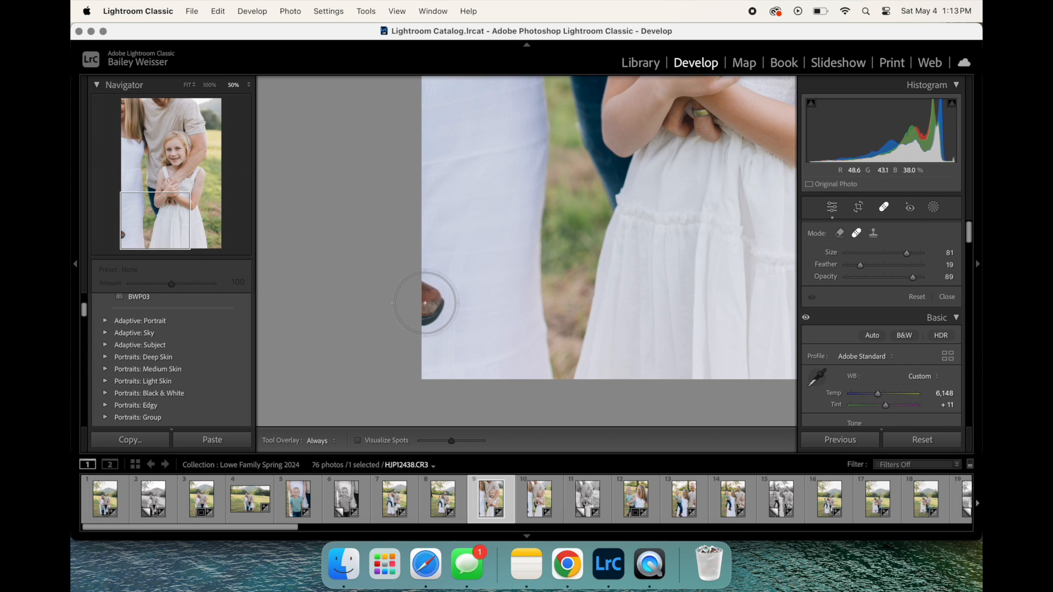
{"action": "left_click", "coordinate": [425, 302]}
{"action": "left_click_drag", "start_coordinate": [482, 250], "coordinate": [499, 297]}
{"action": "key", "text": "super+equal"}
{"action": "key", "text": "super+equal"}
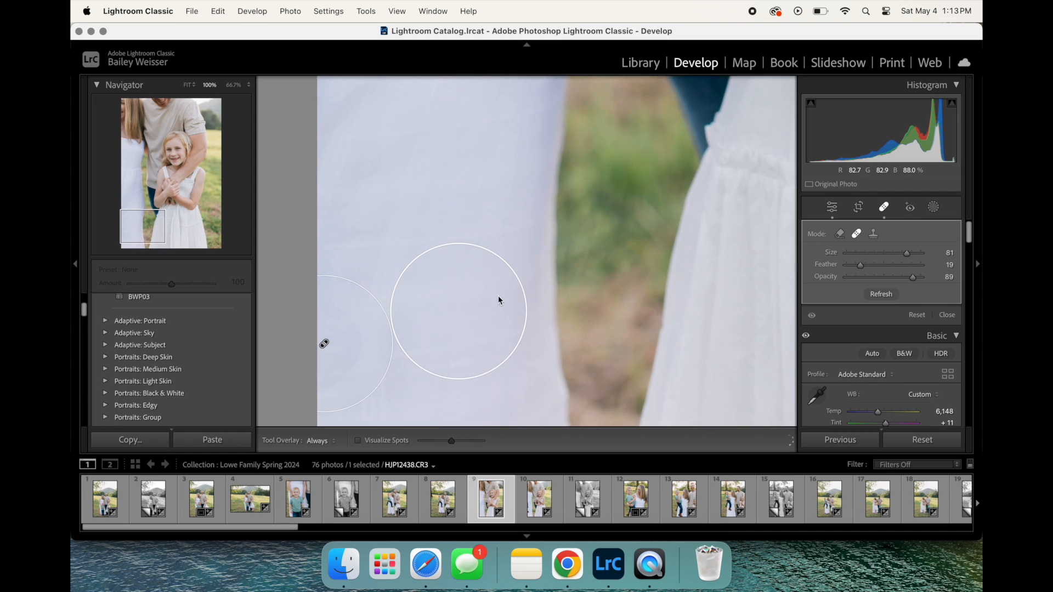
{"action": "left_click_drag", "start_coordinate": [493, 332], "coordinate": [493, 340]}
- Switch the healed dress area to Content-Aware Remove at opacity 100, close the healing tool and view the whole photo
{"action": "left_click", "coordinate": [840, 234]}
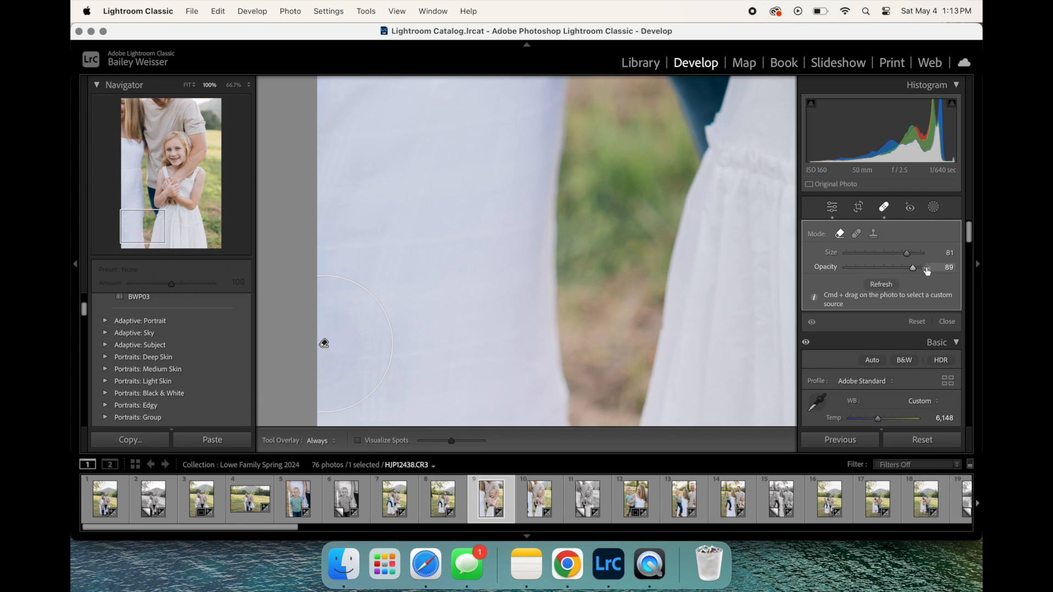
{"action": "key", "text": "q"}
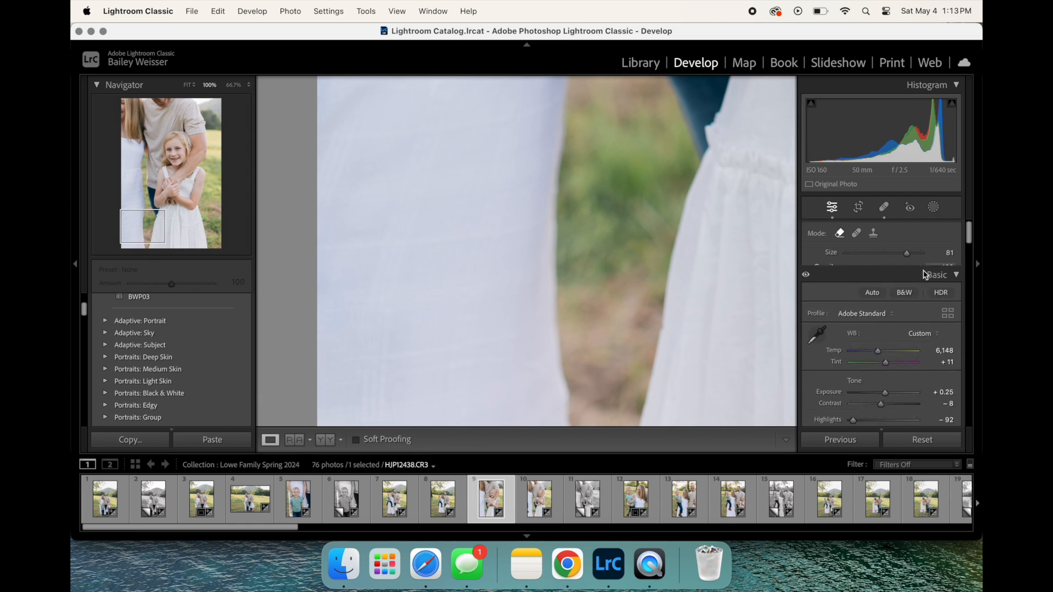
{"action": "key", "text": "z"}
{"action": "left_click_drag", "start_coordinate": [615, 252], "coordinate": [651, 430]}
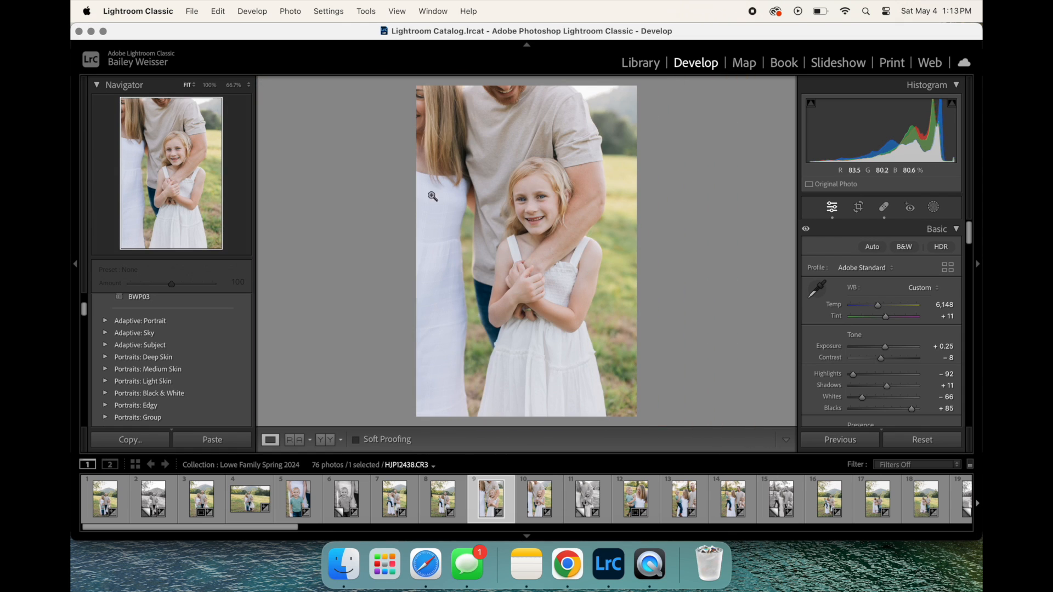
- Open photo HJP12490.CR3 and delete the existing healing spot in the grass beside the woman's dress
{"action": "scroll", "coordinate": [643, 506], "scroll_direction": "right", "scroll_amount": 10}
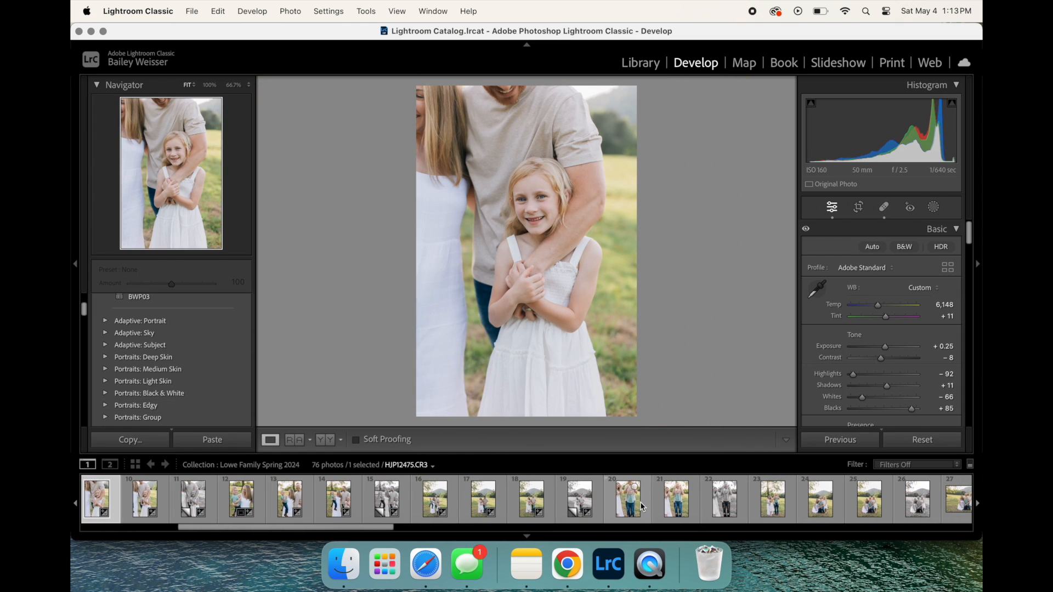
{"action": "scroll", "coordinate": [642, 506], "scroll_direction": "right", "scroll_amount": 2}
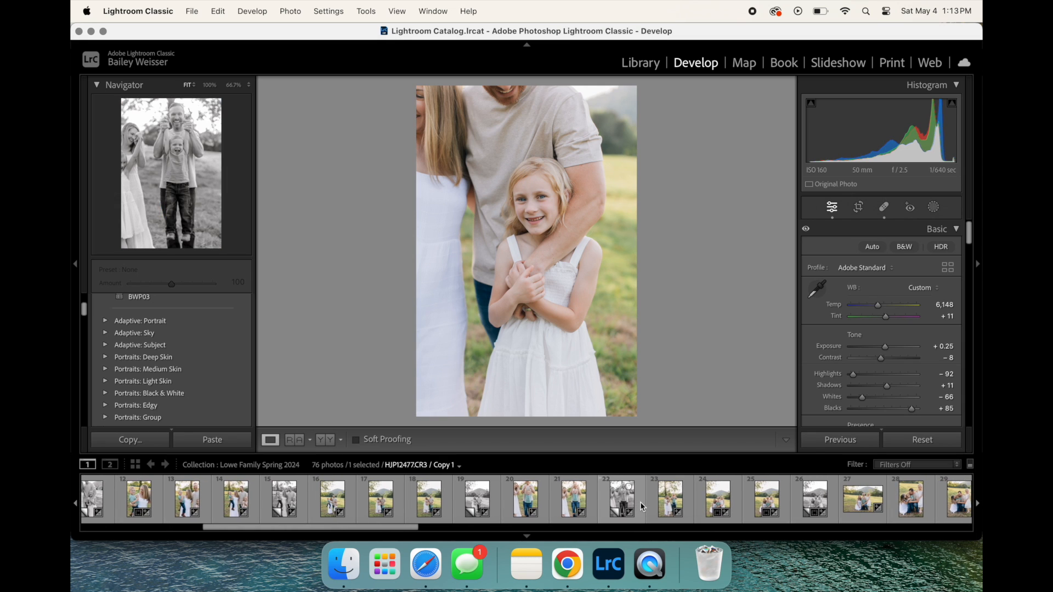
{"action": "scroll", "coordinate": [639, 502], "scroll_direction": "right", "scroll_amount": 2}
{"action": "left_click", "coordinate": [597, 500]}
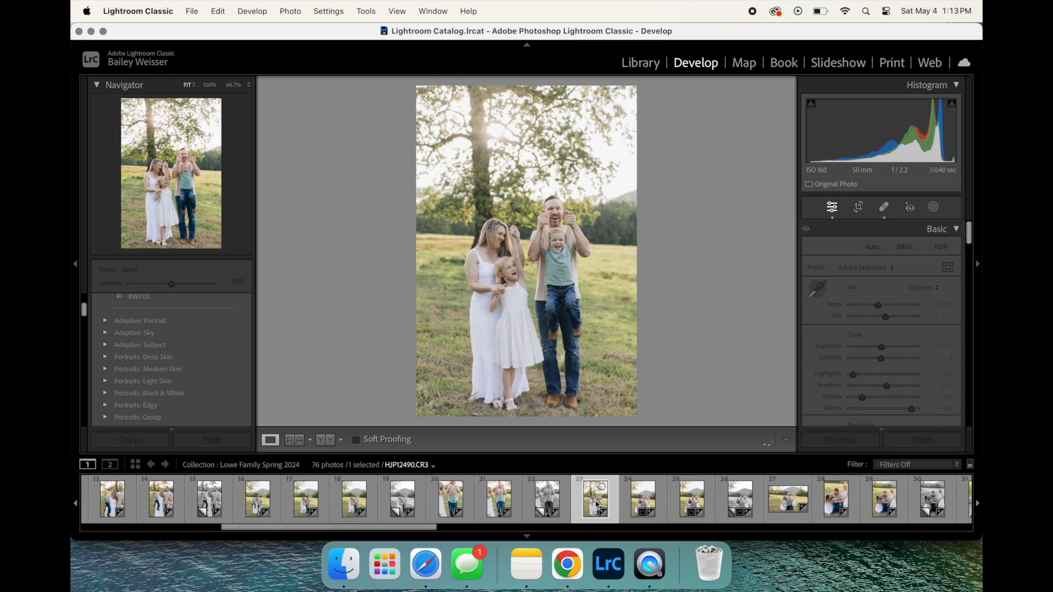
{"action": "left_click", "coordinate": [885, 207]}
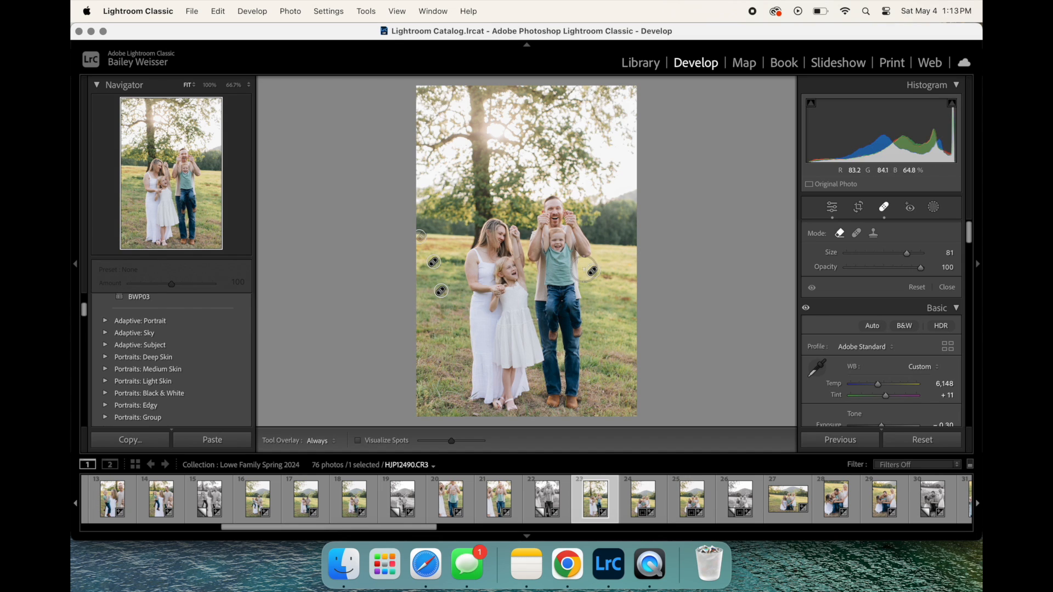
{"action": "left_click", "coordinate": [440, 291]}
{"action": "key", "text": "Delete"}
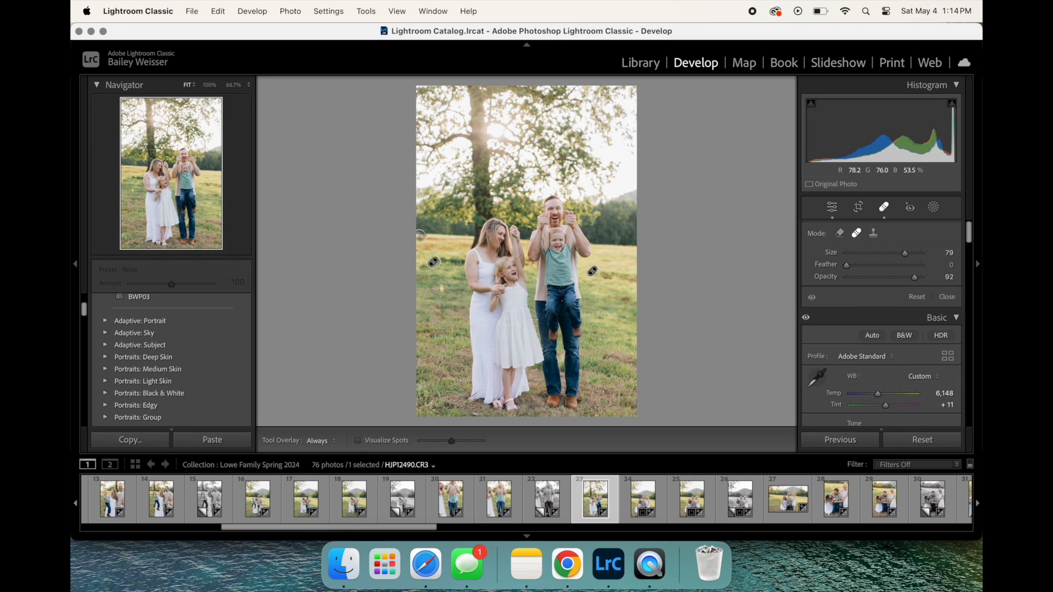
- Heal the yellow spot in the grass at size 79, feather 0 and opacity 92 with its source just below, and inspect the result
{"action": "left_click", "coordinate": [441, 289]}
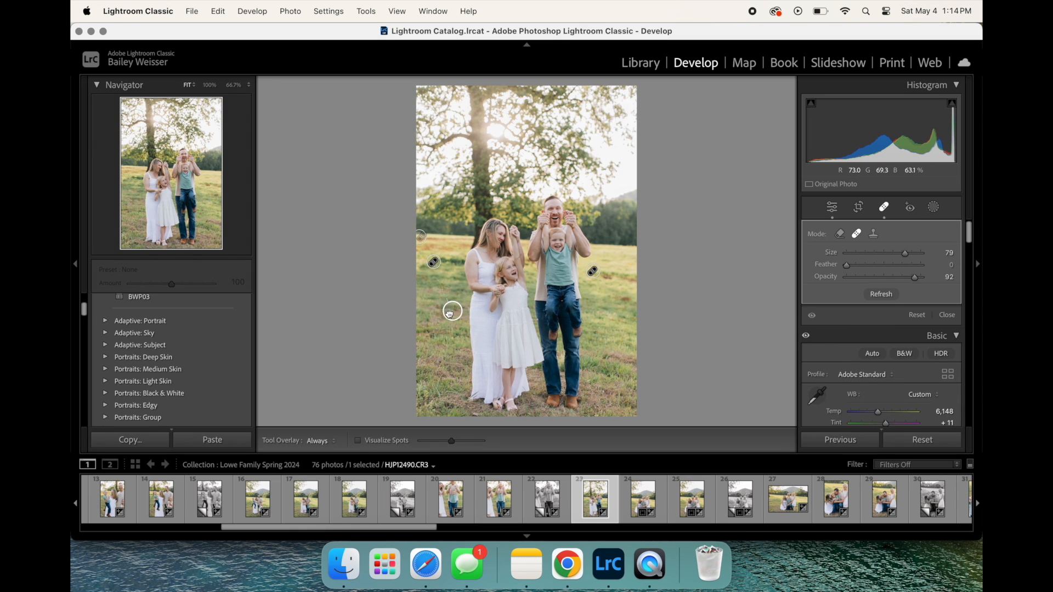
{"action": "left_click_drag", "start_coordinate": [440, 314], "coordinate": [445, 313]}
{"action": "key", "text": "q"}
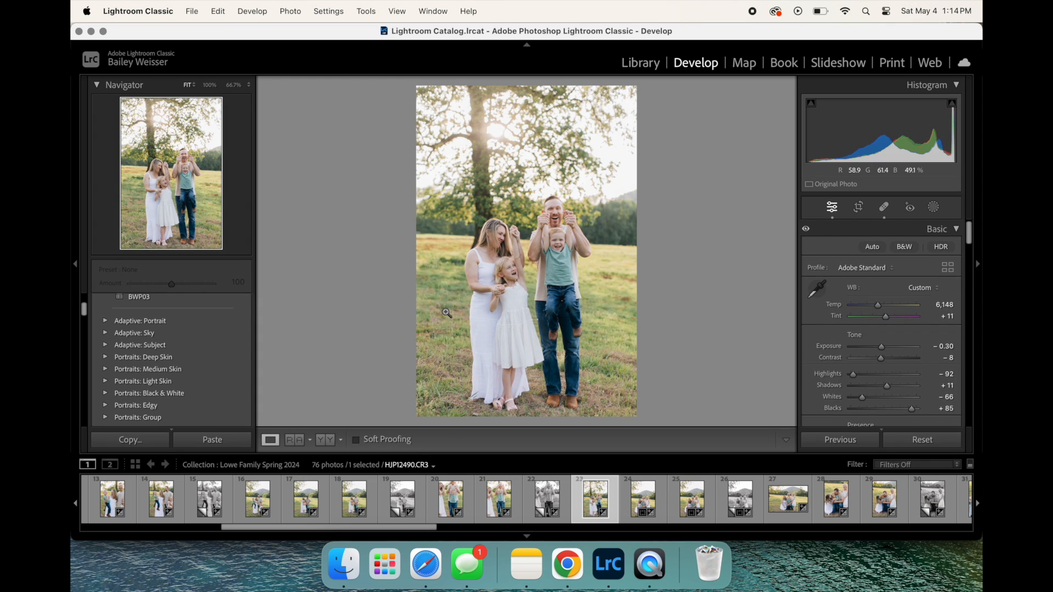
{"action": "left_click", "coordinate": [446, 313]}
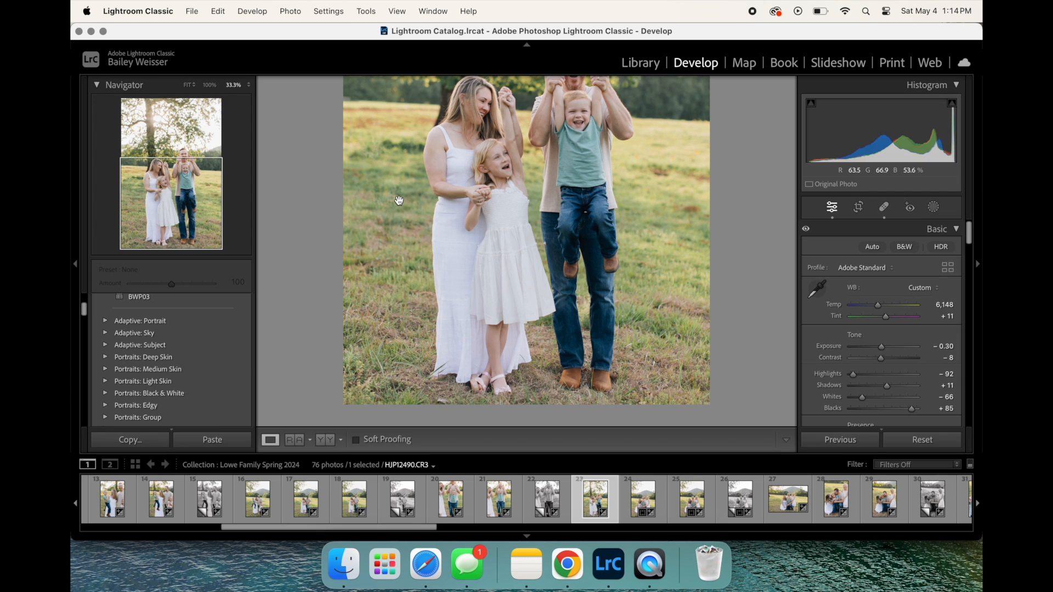
- Redo the size 79 heal over the grass spot beside the woman's dress, sourcing it from the grass directly next to it
{"action": "key", "text": "q"}
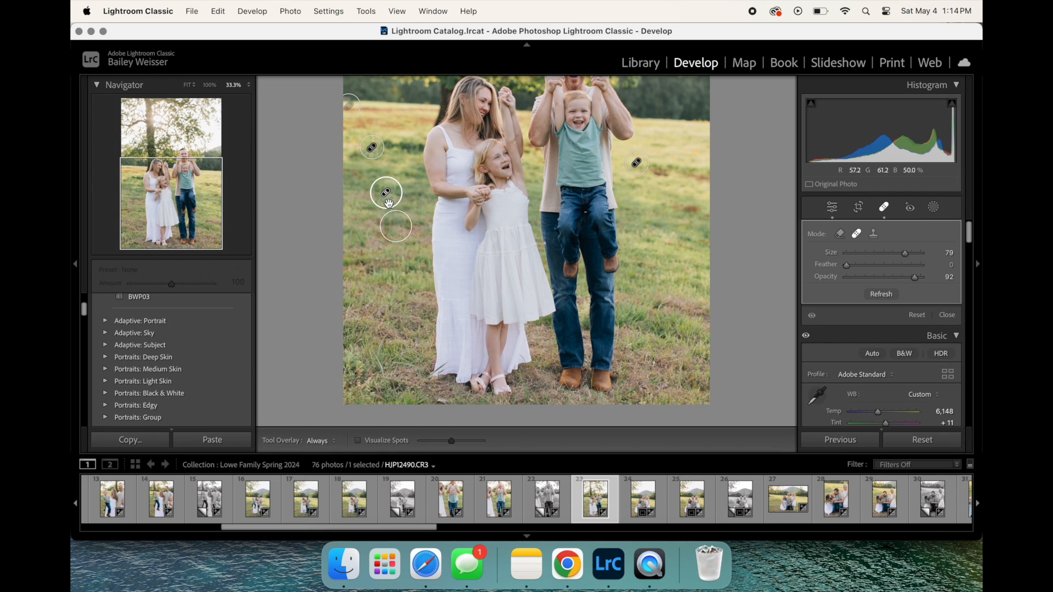
{"action": "key", "text": "Delete"}
{"action": "left_click", "coordinate": [386, 194]}
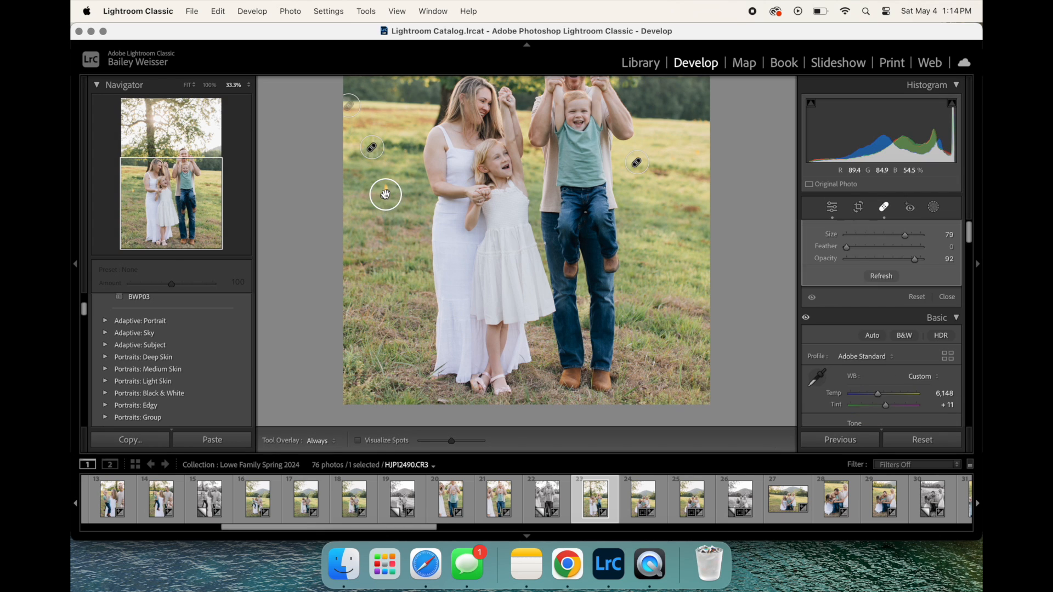
{"action": "left_click_drag", "start_coordinate": [368, 241], "coordinate": [365, 375]}
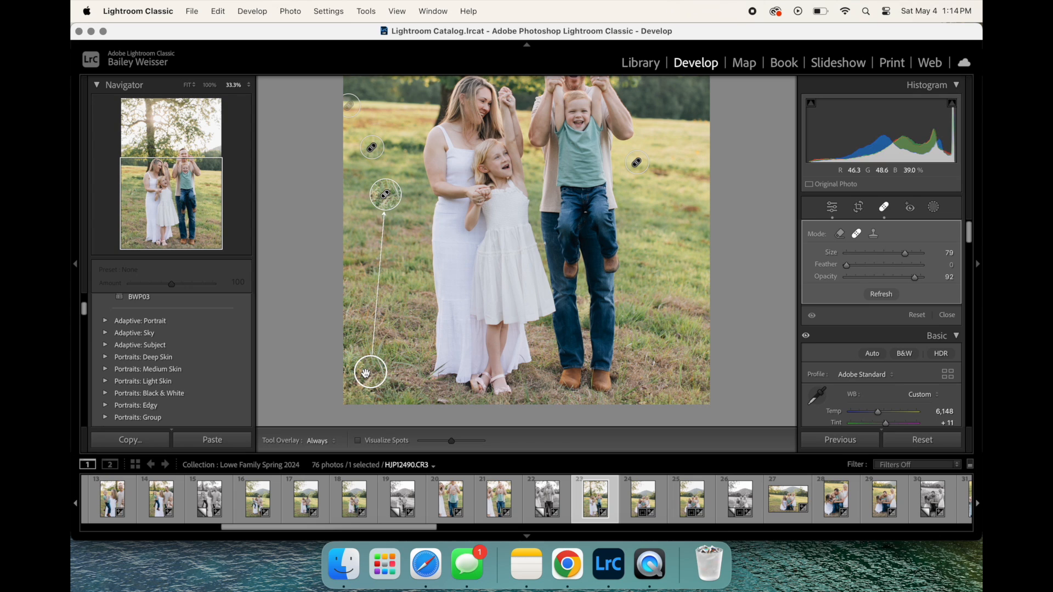
{"action": "key", "text": "BackSpace"}
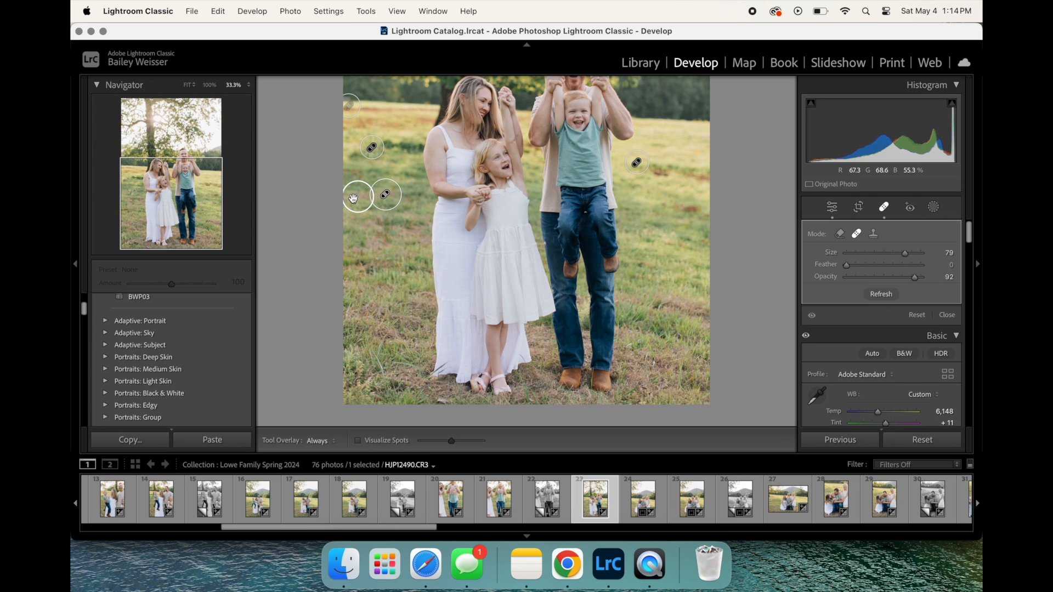
{"action": "left_click", "coordinate": [753, 441]}
- Heal the spot in the field between the man and the photo's edge at size 77, feather 0 and opacity 92, and close the healing tool
{"action": "scroll", "coordinate": [704, 334], "scroll_direction": "up", "scroll_amount": 3}
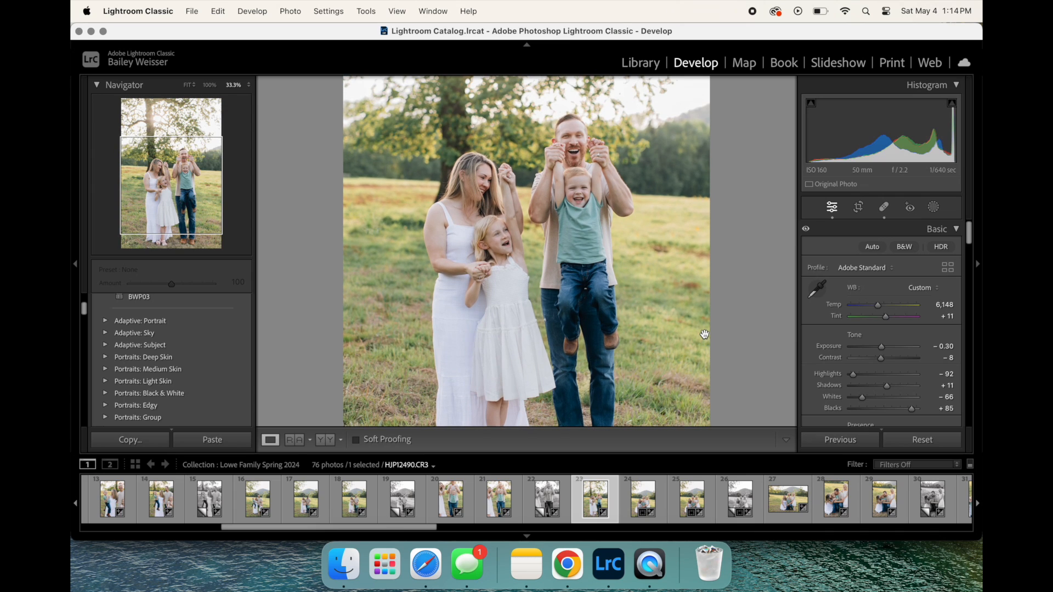
{"action": "key", "text": "q"}
{"action": "left_click", "coordinate": [696, 231]}
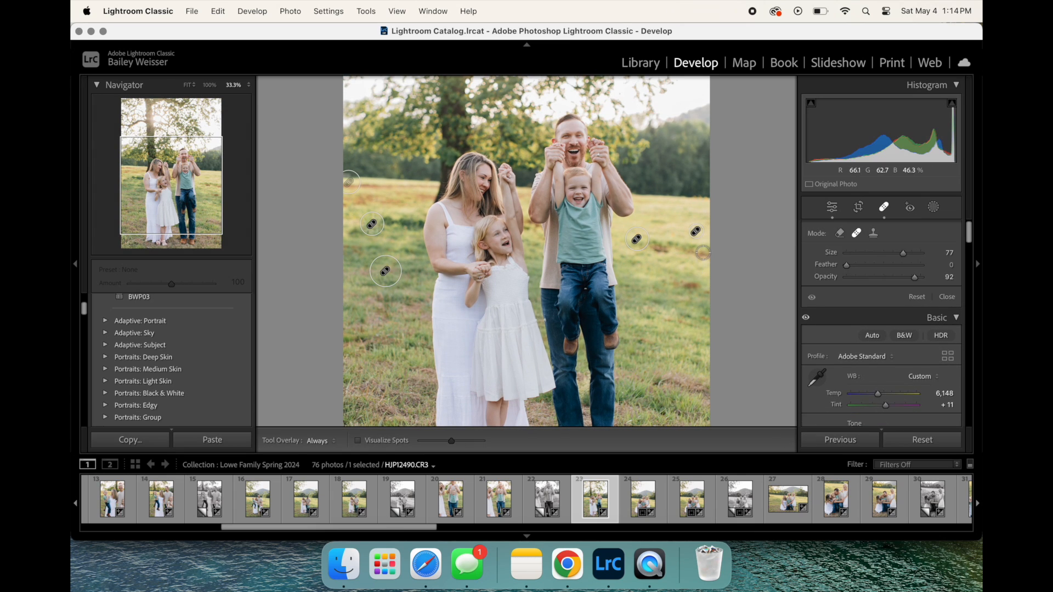
{"action": "key", "text": "q"}
- Heal the strip along the field's far edge at size 50, sourcing it from the same edge nearer the man, and return to the Library
{"action": "left_click", "coordinate": [710, 218]}
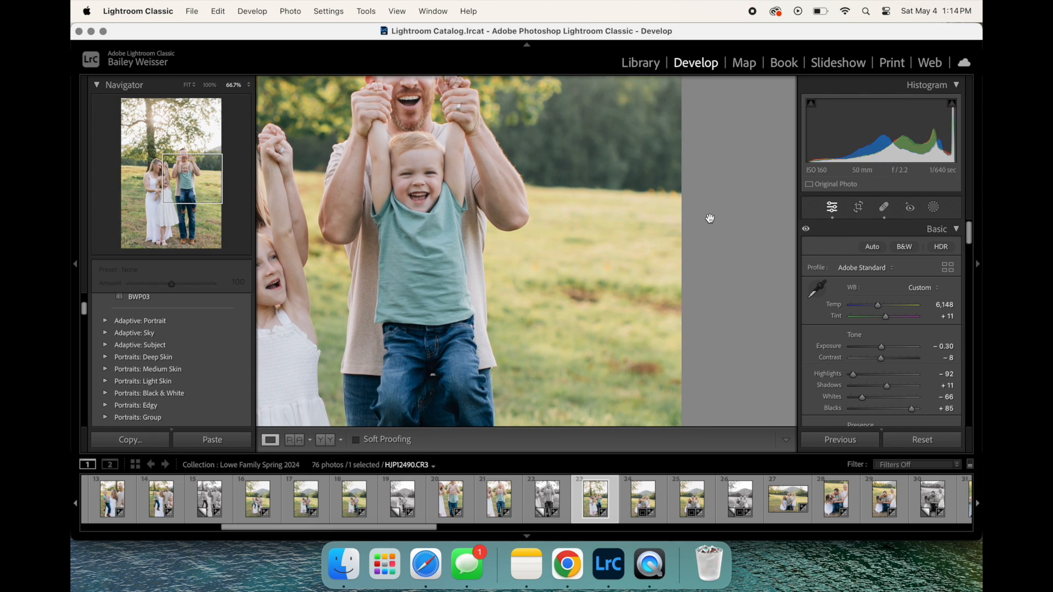
{"action": "key", "text": "q"}
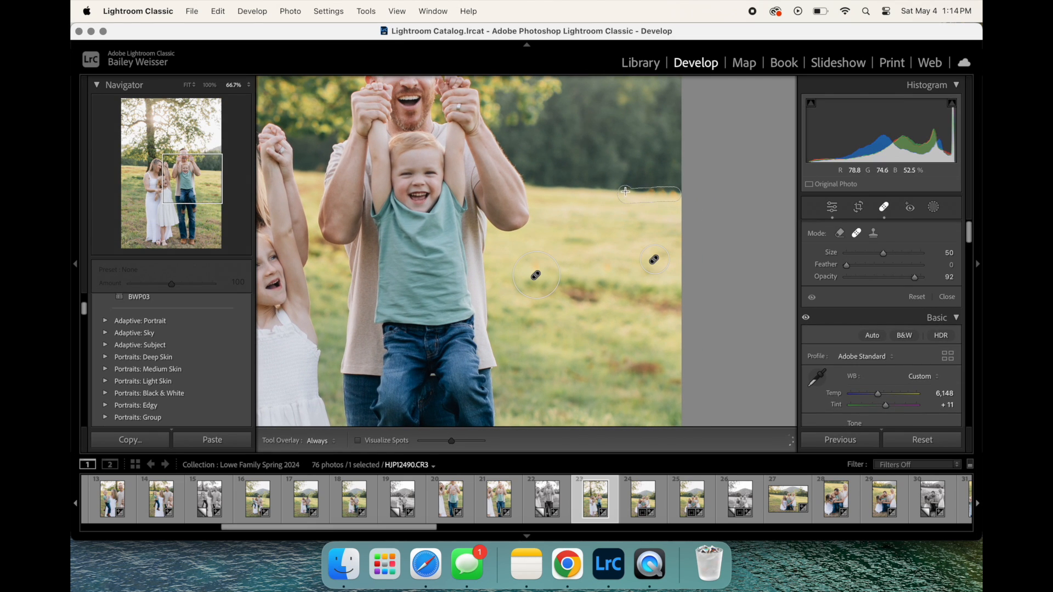
{"action": "left_click_drag", "start_coordinate": [676, 194], "coordinate": [680, 194]}
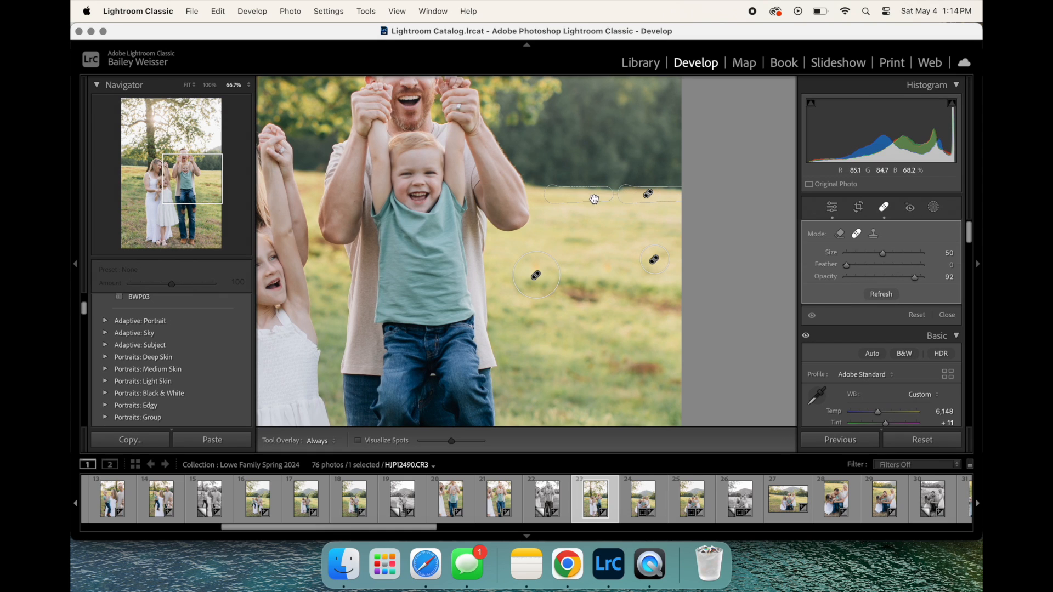
{"action": "left_click_drag", "start_coordinate": [591, 196], "coordinate": [589, 195]}
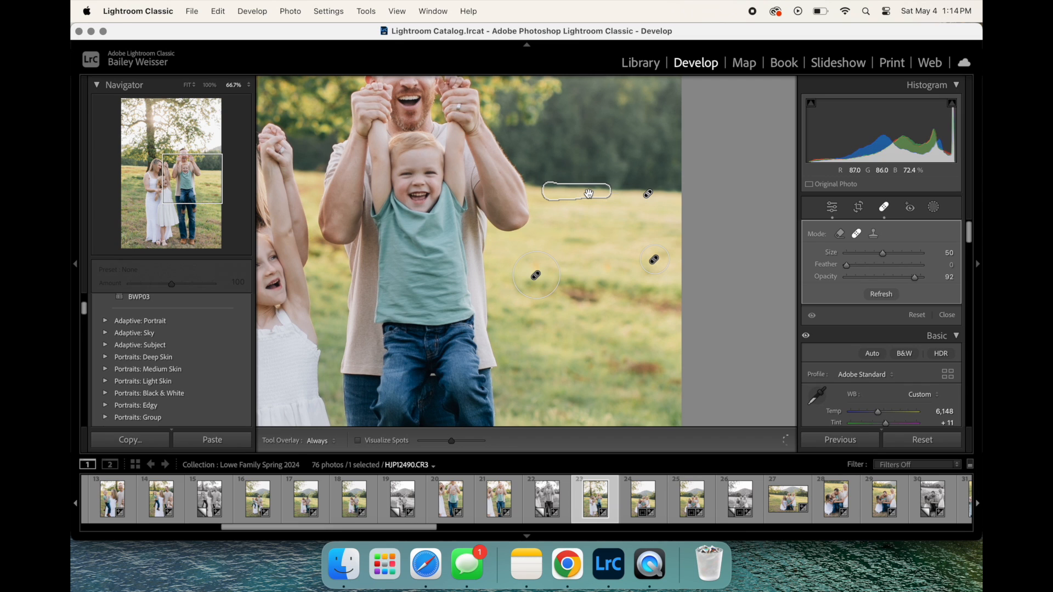
{"action": "key", "text": "q"}
{"action": "left_click", "coordinate": [589, 194]}
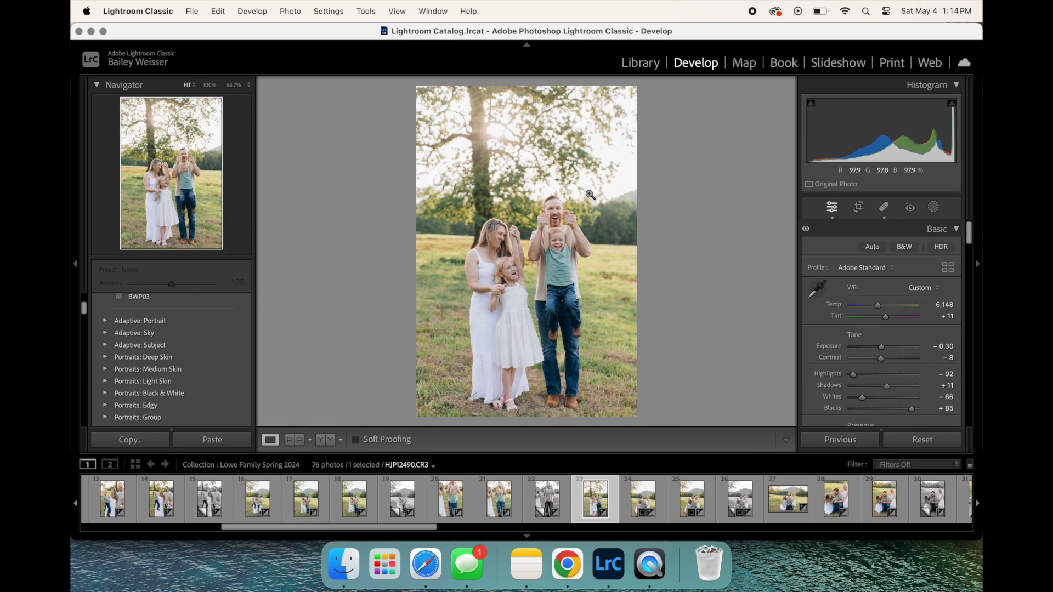
{"action": "left_click", "coordinate": [640, 63]}
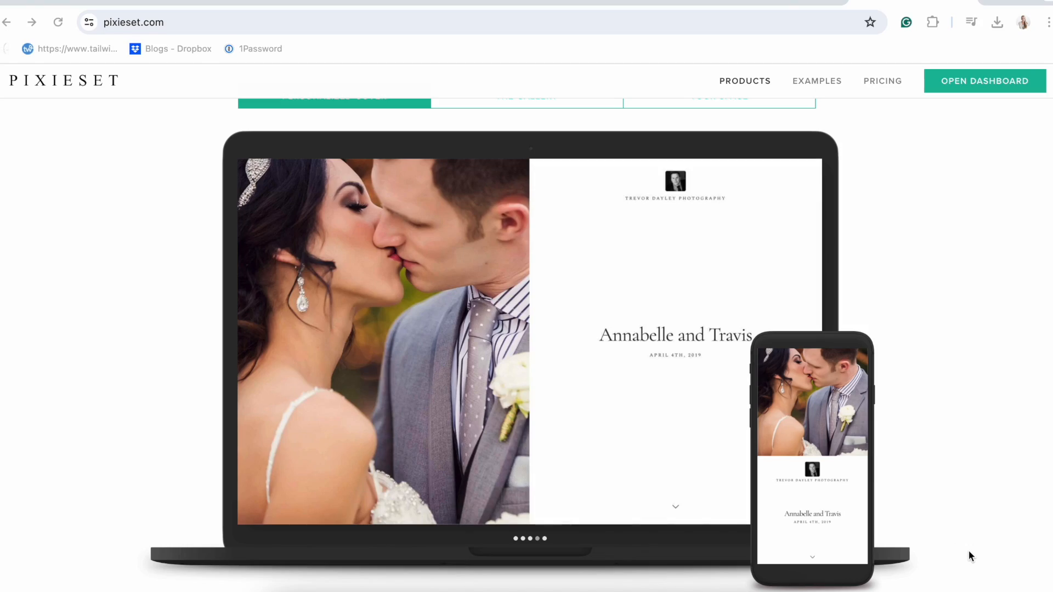
- Examine the Pixieset page in the browser, covering gallery sharing, digital delivery, online proofing, the print store and user reviews
{"action": "scroll", "coordinate": [968, 550], "scroll_direction": "down", "scroll_amount": 5}
{"action": "scroll", "coordinate": [968, 550], "scroll_direction": "down", "scroll_amount": 4}
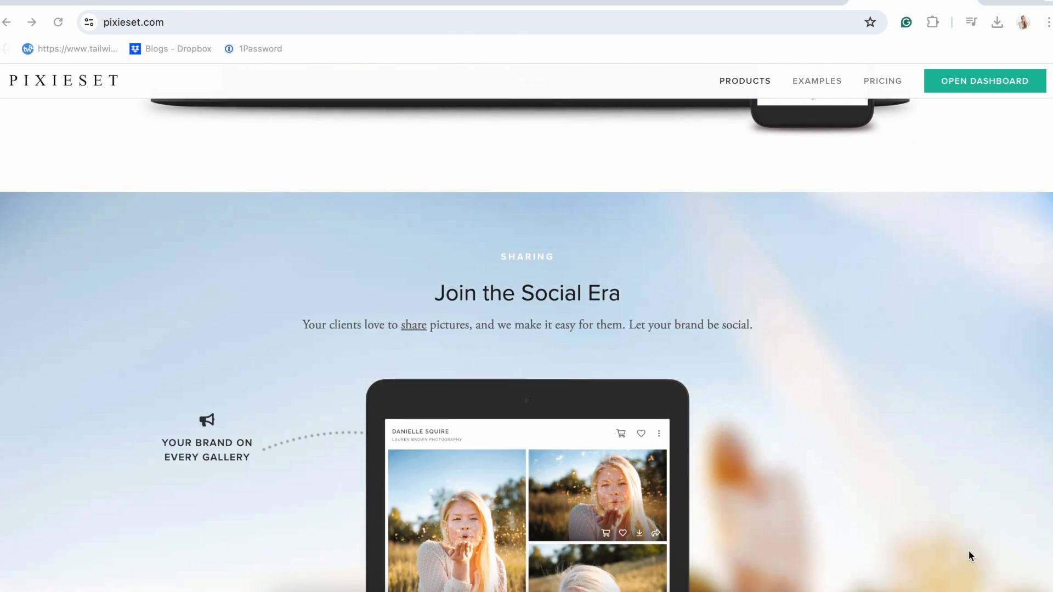
{"action": "scroll", "coordinate": [968, 550], "scroll_direction": "down", "scroll_amount": 5}
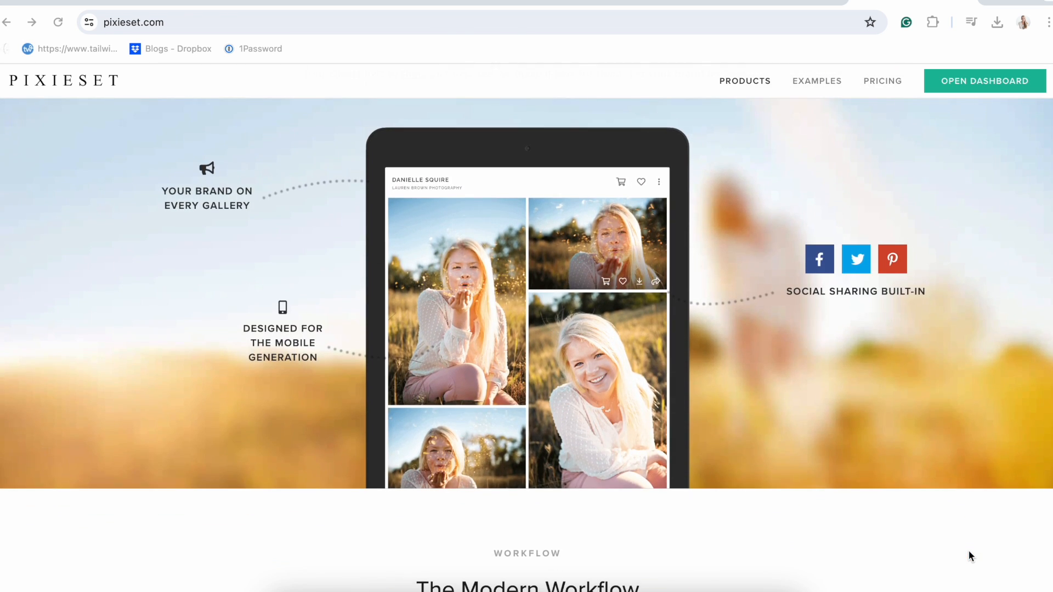
{"action": "scroll", "coordinate": [968, 550], "scroll_direction": "down", "scroll_amount": 4}
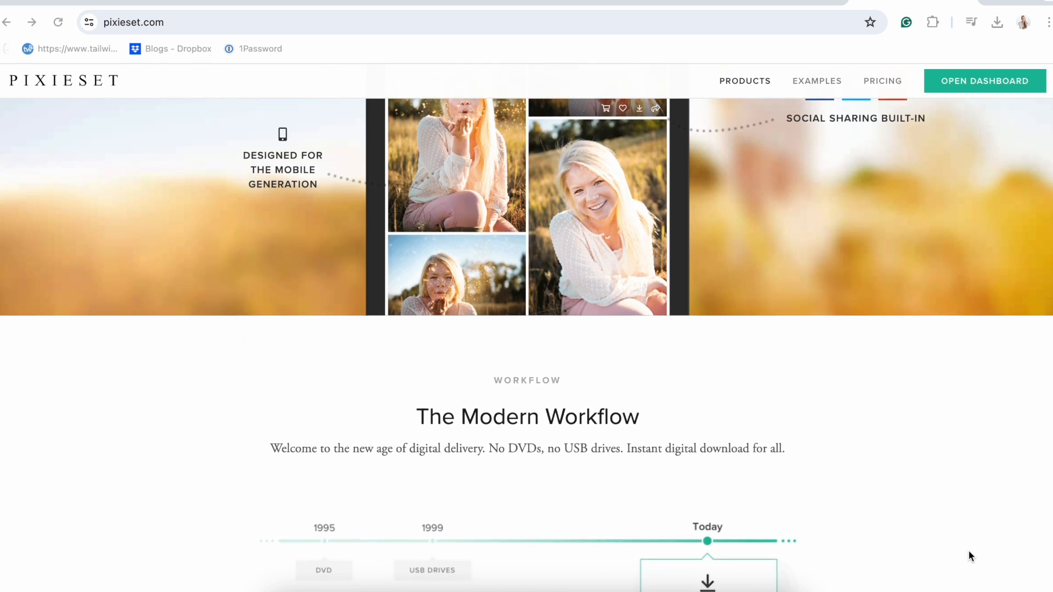
{"action": "scroll", "coordinate": [969, 554], "scroll_direction": "down", "scroll_amount": 5}
{"action": "scroll", "coordinate": [968, 551], "scroll_direction": "down", "scroll_amount": 5}
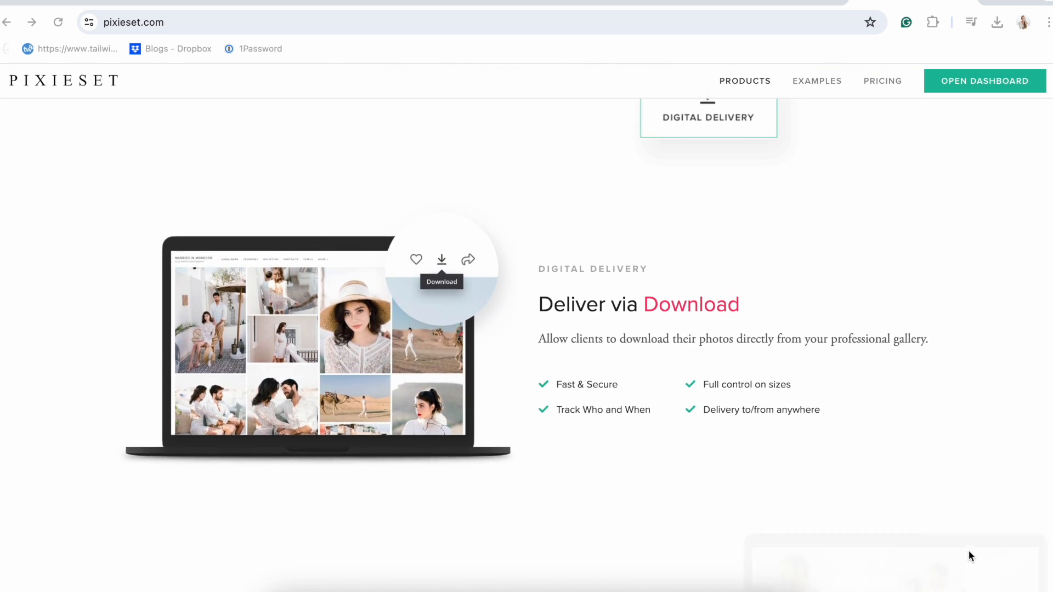
{"action": "scroll", "coordinate": [969, 550], "scroll_direction": "down", "scroll_amount": 2}
{"action": "scroll", "coordinate": [968, 551], "scroll_direction": "down", "scroll_amount": 1}
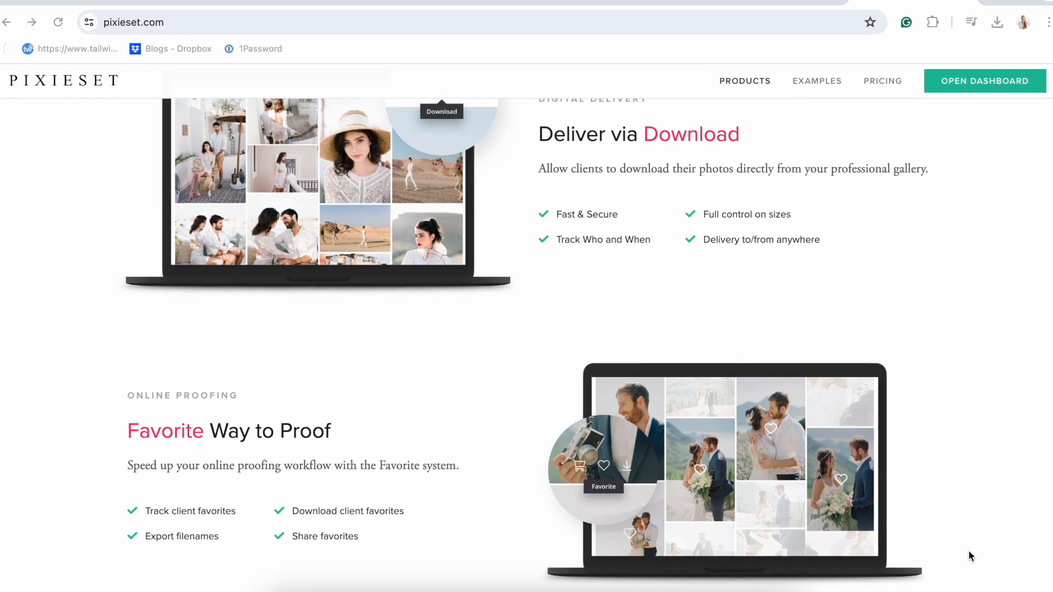
{"action": "scroll", "coordinate": [968, 551], "scroll_direction": "down", "scroll_amount": 5}
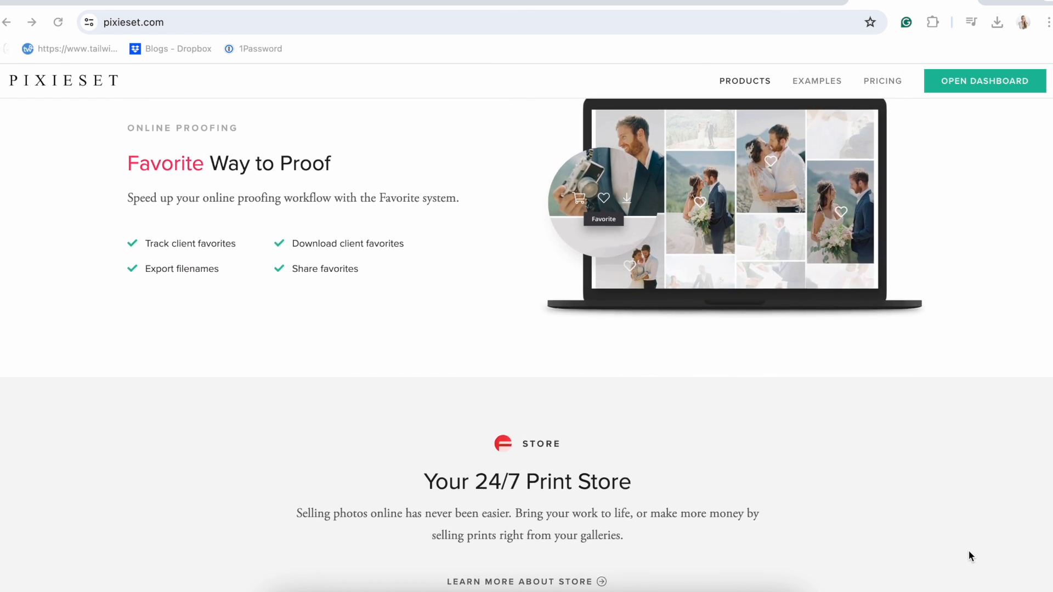
{"action": "scroll", "coordinate": [968, 550], "scroll_direction": "down", "scroll_amount": 3}
{"action": "scroll", "coordinate": [968, 550], "scroll_direction": "down", "scroll_amount": 1}
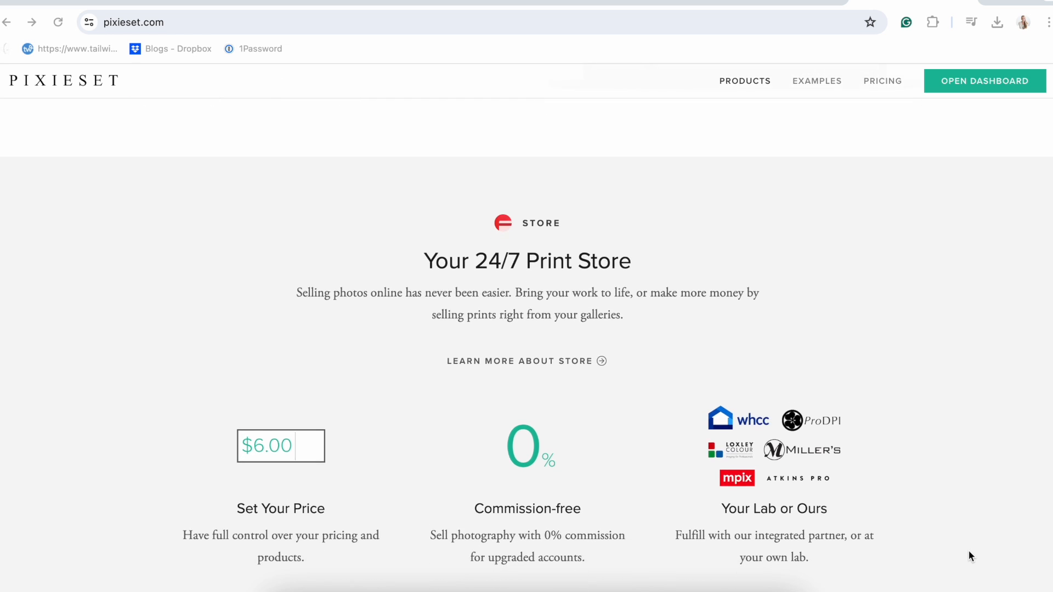
{"action": "scroll", "coordinate": [968, 550], "scroll_direction": "down", "scroll_amount": 4}
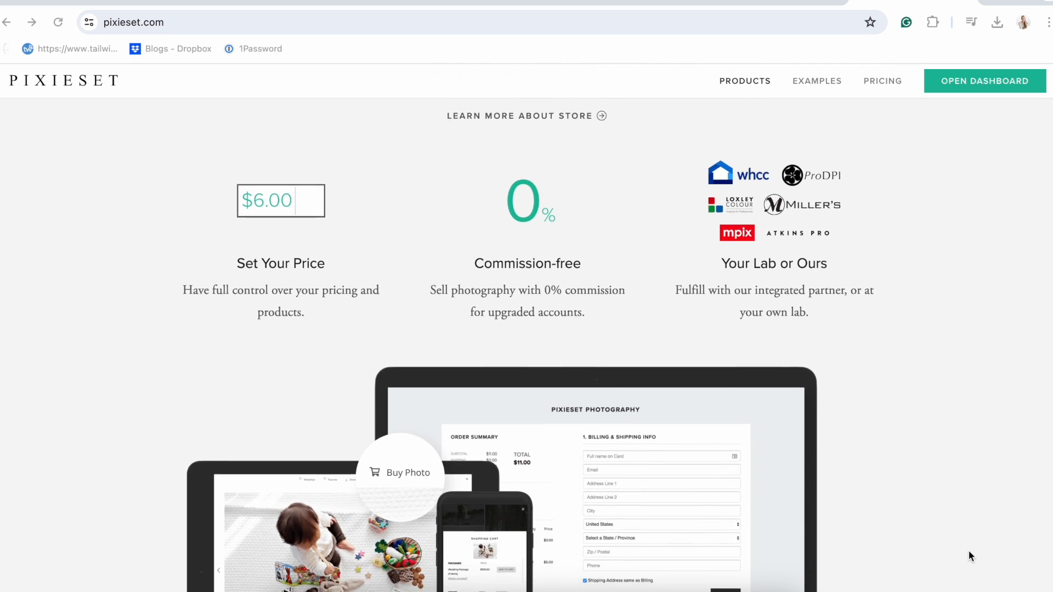
{"action": "scroll", "coordinate": [968, 550], "scroll_direction": "down", "scroll_amount": 2}
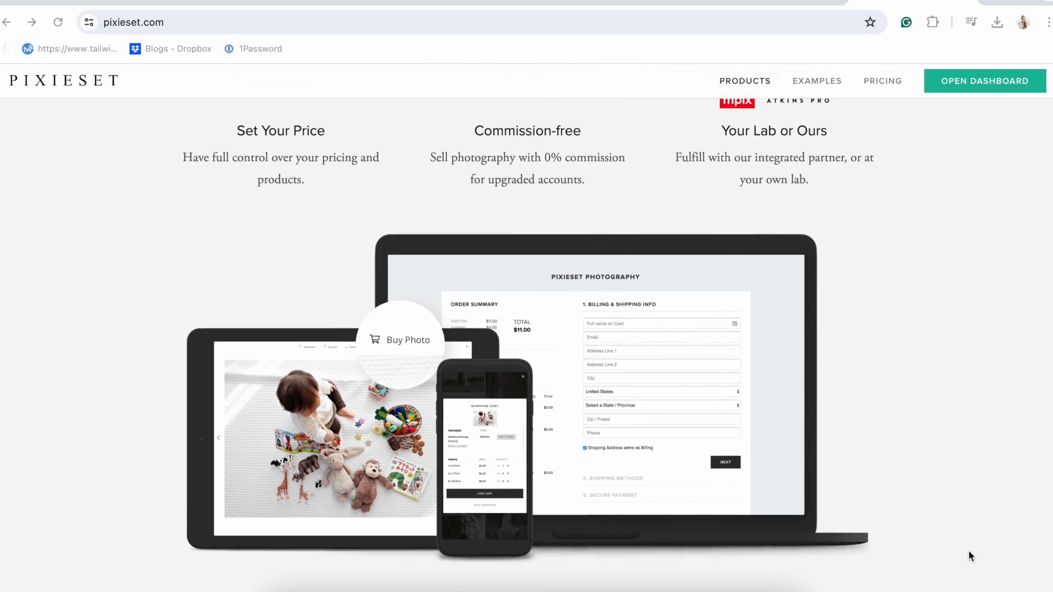
{"action": "scroll", "coordinate": [969, 550], "scroll_direction": "down", "scroll_amount": 5}
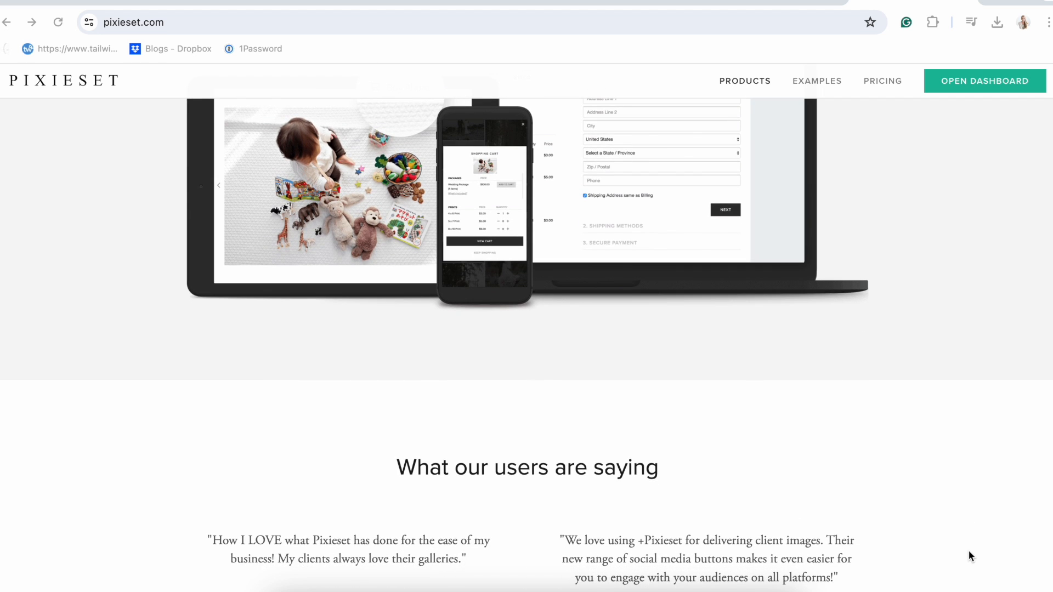
{"action": "scroll", "coordinate": [968, 551], "scroll_direction": "down", "scroll_amount": 6}
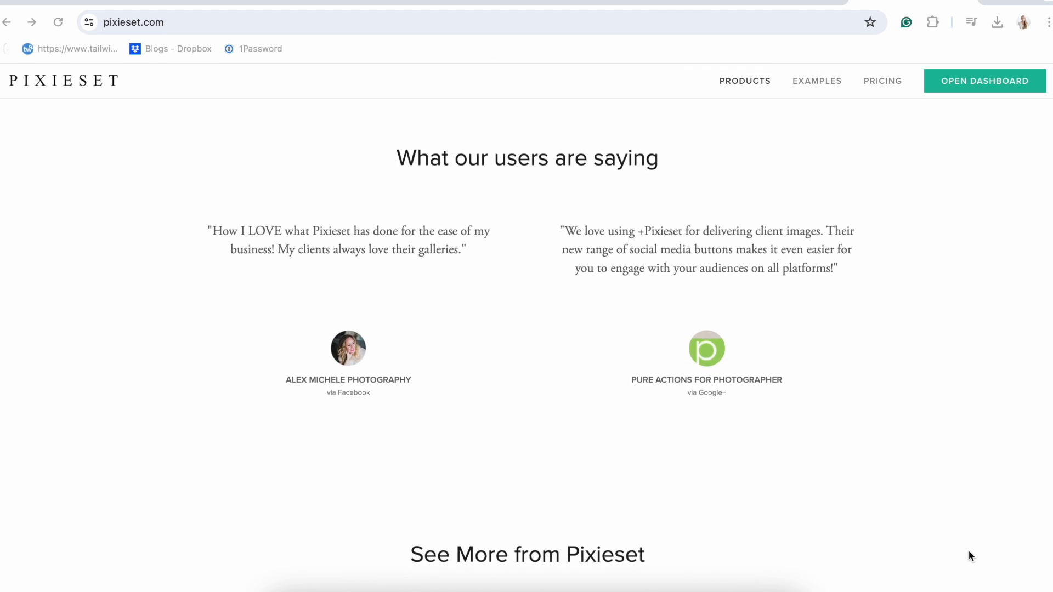
{"action": "scroll", "coordinate": [968, 550], "scroll_direction": "down", "scroll_amount": 4}
{"action": "scroll", "coordinate": [969, 551], "scroll_direction": "down", "scroll_amount": 4}
{"action": "scroll", "coordinate": [968, 550], "scroll_direction": "down", "scroll_amount": 6}
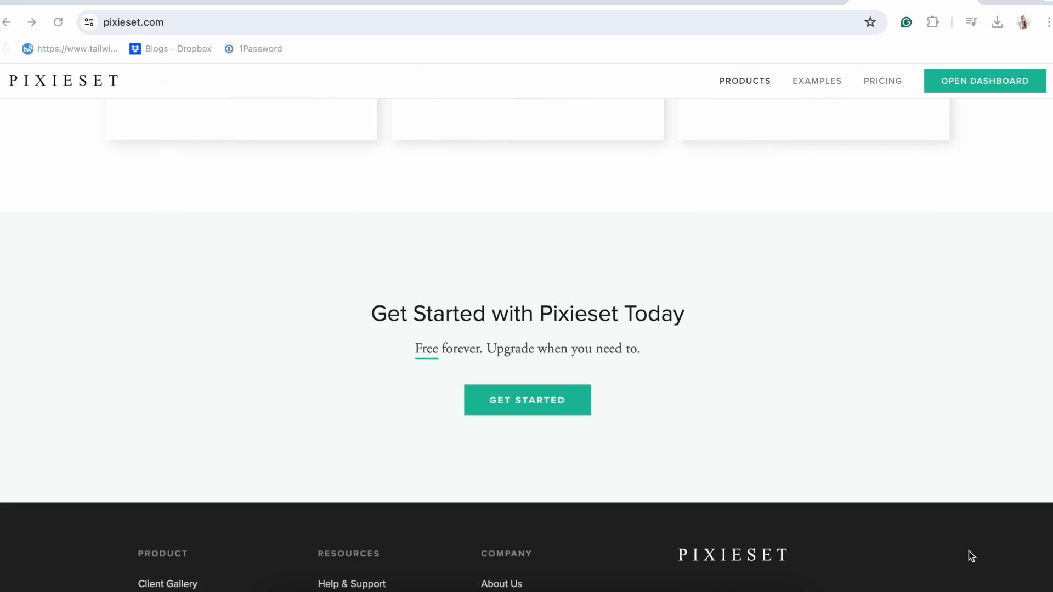
{"action": "scroll", "coordinate": [968, 551], "scroll_direction": "down", "scroll_amount": 2}
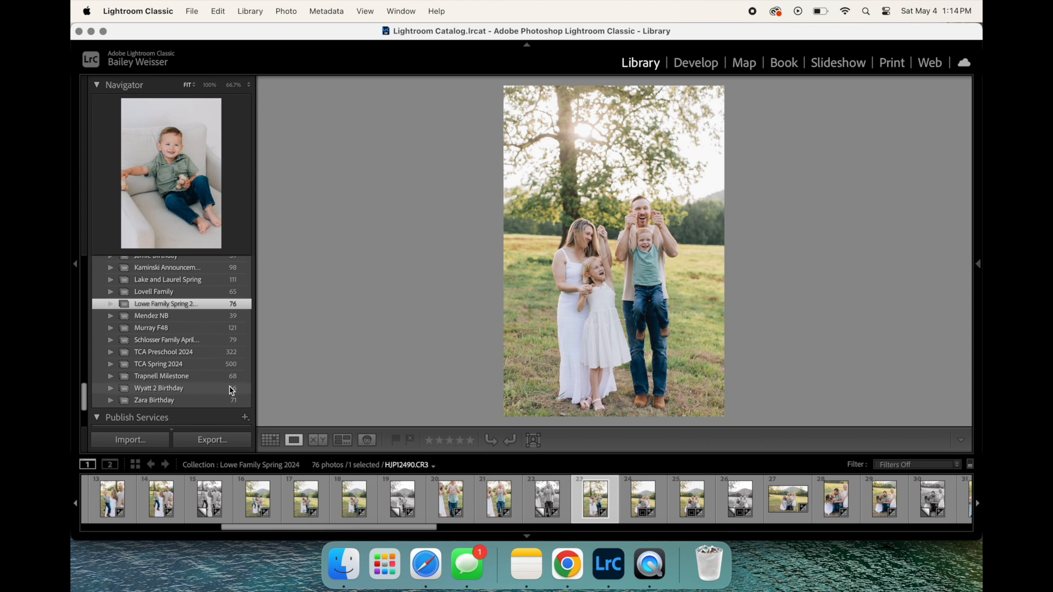
- Open photo 17 of the last birthday collection in Develop and delete the existing heal over the wall outlet
{"action": "left_click", "coordinate": [186, 400]}
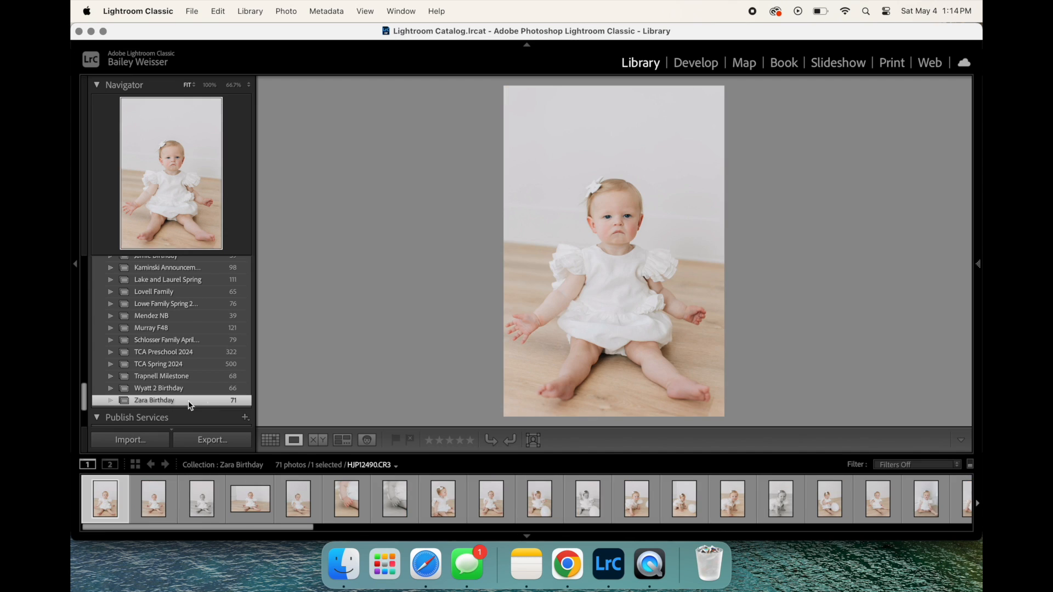
{"action": "scroll", "coordinate": [520, 505], "scroll_direction": "right", "scroll_amount": 5}
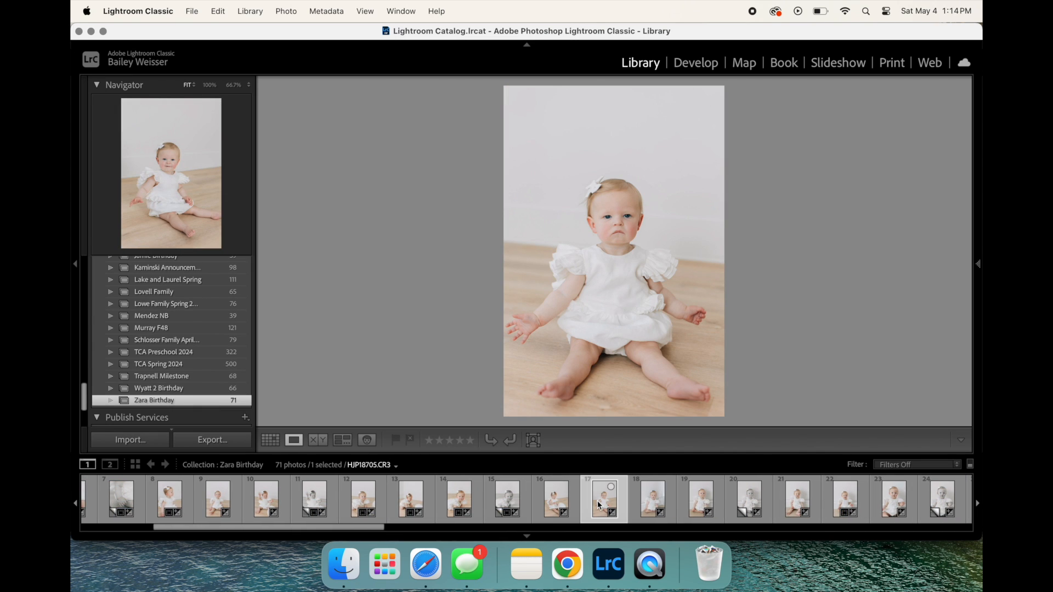
{"action": "left_click", "coordinate": [599, 505]}
{"action": "left_click", "coordinate": [695, 63]}
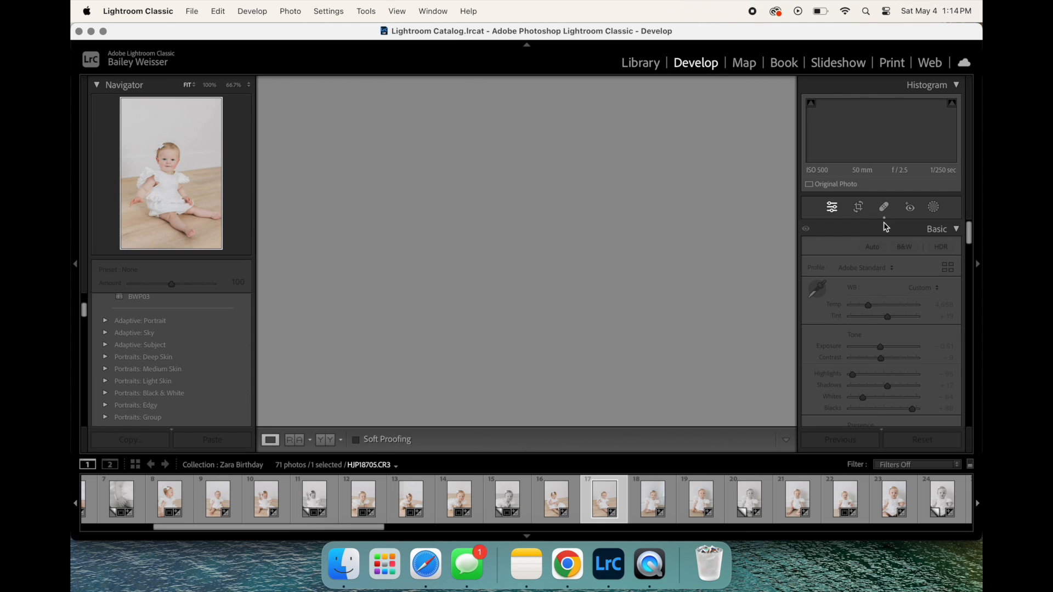
{"action": "left_click", "coordinate": [883, 207]}
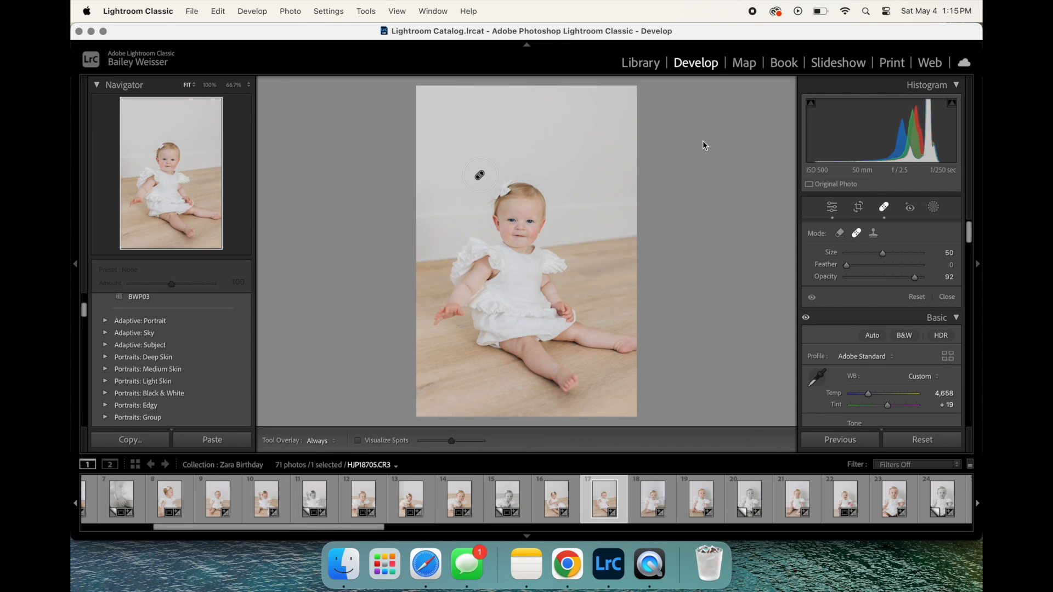
{"action": "key", "text": "Delete"}
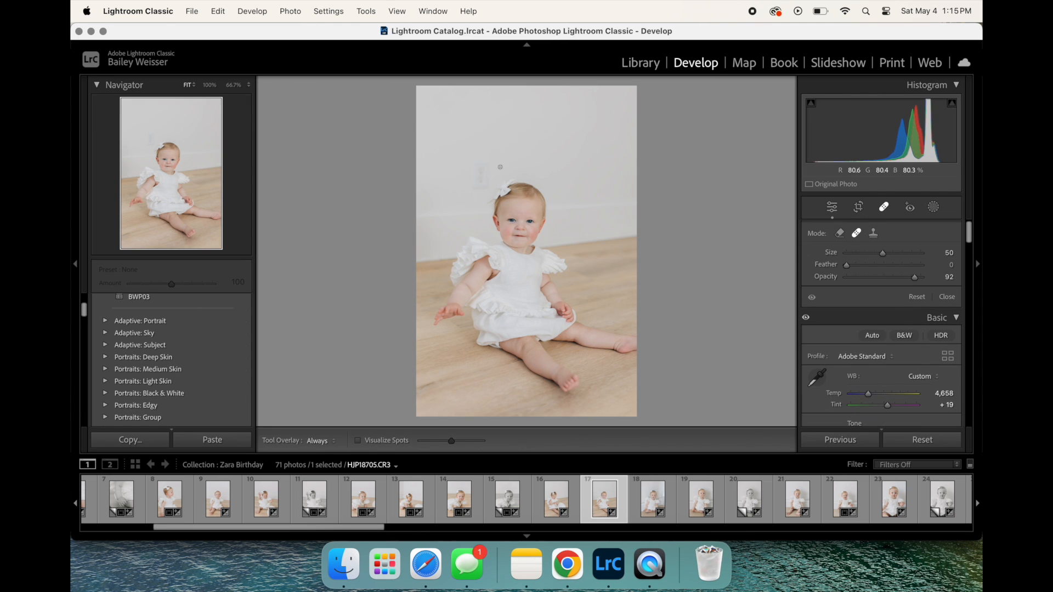
- Heal the wall outlet above the baby at size 83, feather 0 and opacity 92, sourcing it from the blank wall beside it, and close the tool
{"action": "key", "text": "super+equal"}
{"action": "key", "text": "super+equal"}
{"action": "key", "text": "super+equal"}
{"action": "key", "text": "super+equal"}
{"action": "scroll", "coordinate": [500, 166], "scroll_direction": "down", "scroll_amount": 5}
{"action": "scroll", "coordinate": [500, 167], "scroll_direction": "up", "scroll_amount": 6}
{"action": "left_click_drag", "start_coordinate": [140, 155], "coordinate": [151, 148]}
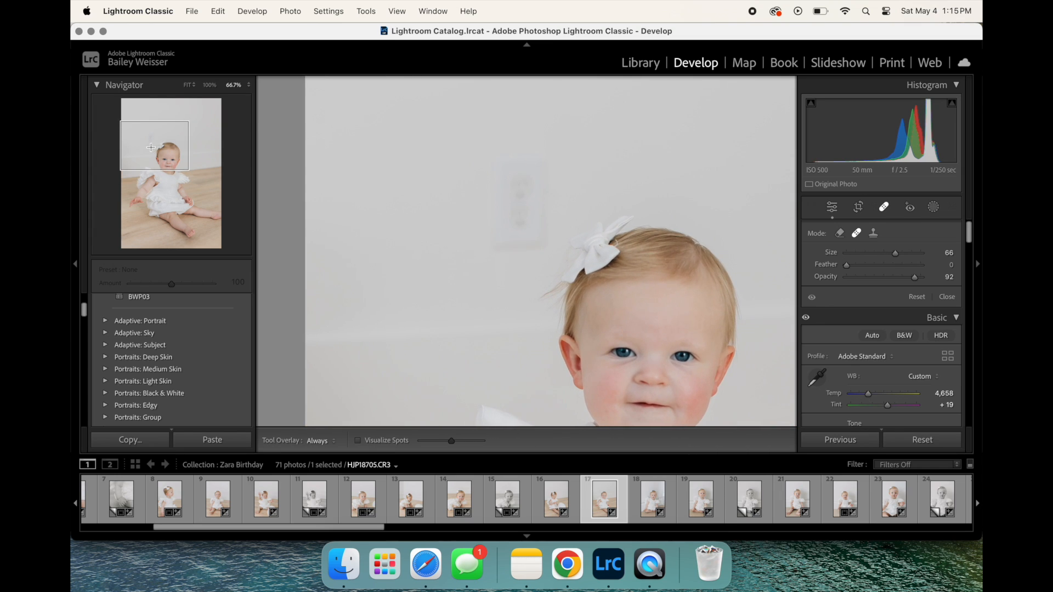
{"action": "scroll", "coordinate": [480, 218], "scroll_direction": "up", "scroll_amount": 3}
{"action": "scroll", "coordinate": [480, 217], "scroll_direction": "up", "scroll_amount": 1}
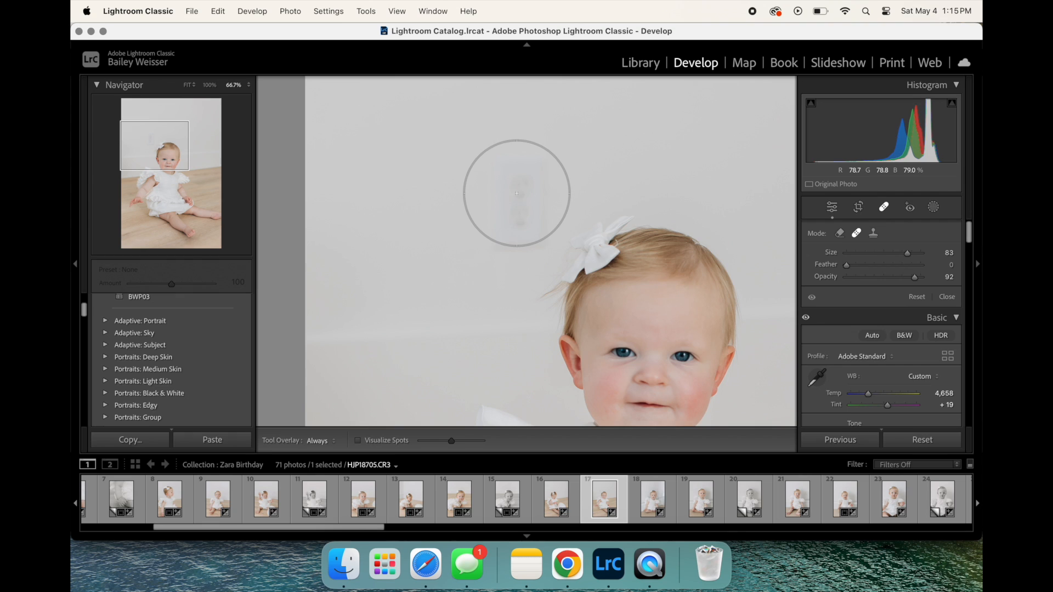
{"action": "left_click", "coordinate": [516, 195]}
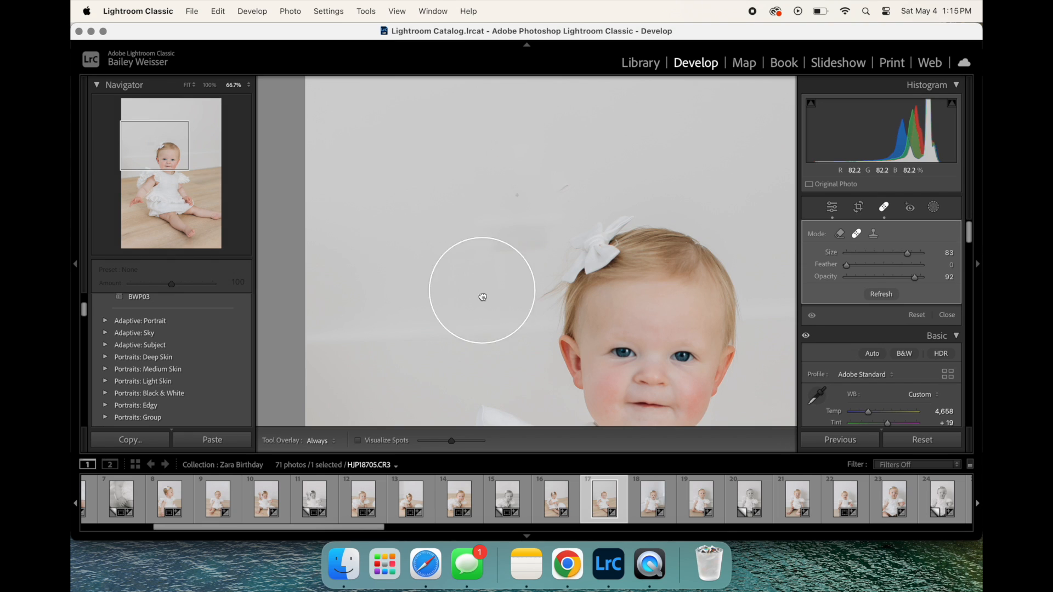
{"action": "left_click_drag", "start_coordinate": [418, 200], "coordinate": [425, 209]}
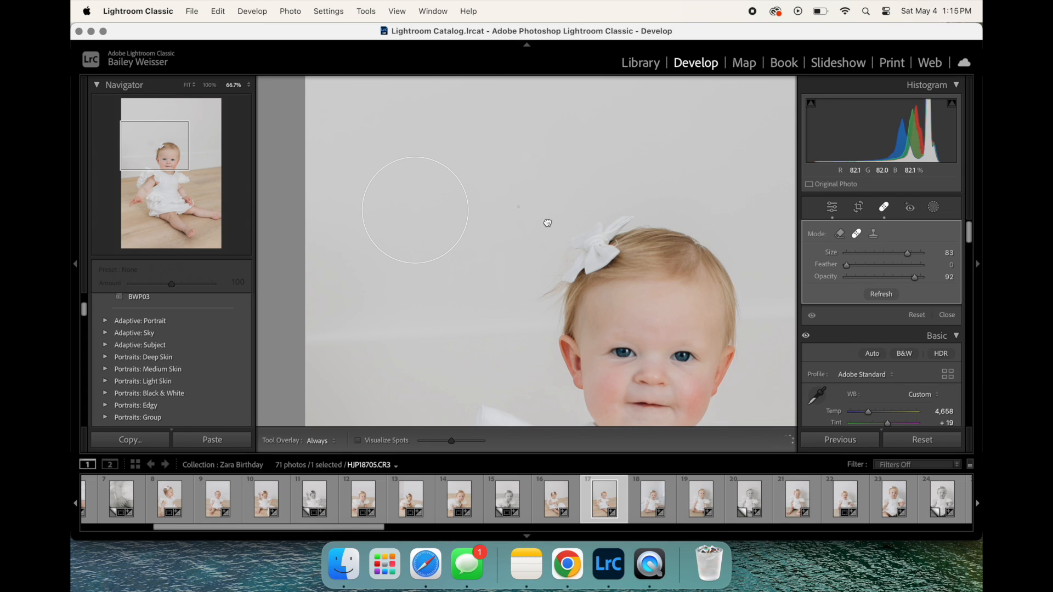
{"action": "key", "text": "q"}
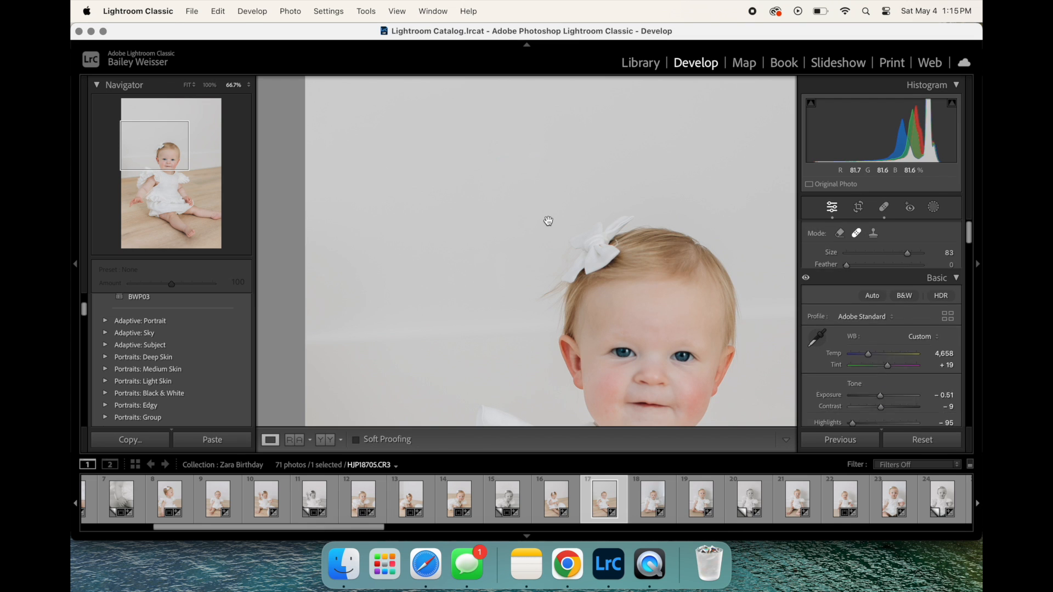
- Open photo 18 of the birthday collection at 100% zoom on the baby's face
{"action": "left_click", "coordinate": [549, 222]}
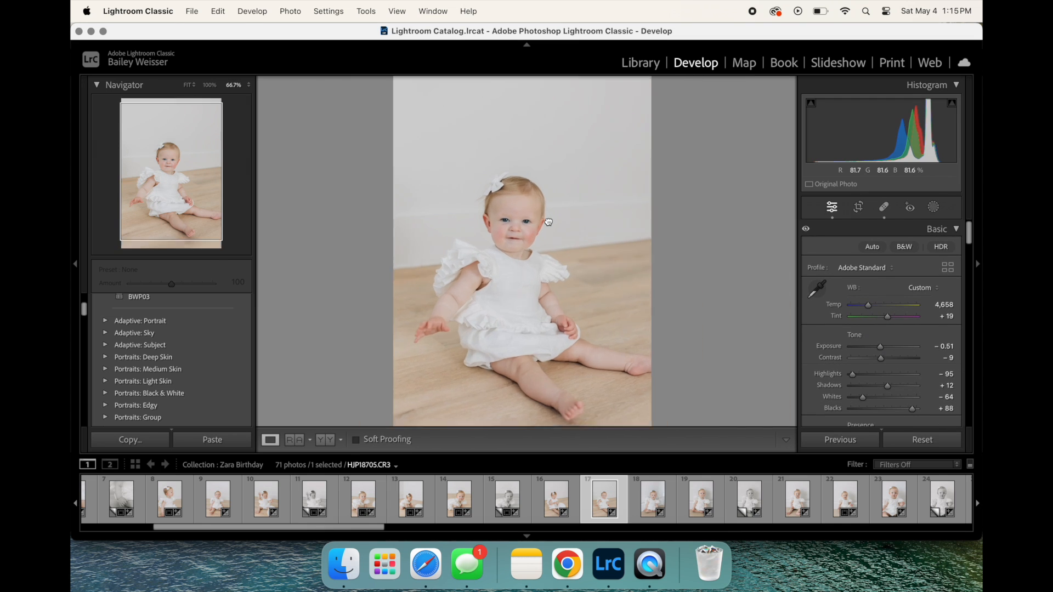
{"action": "left_click", "coordinate": [549, 221]}
{"action": "key", "text": "super+equal"}
{"action": "key", "text": "super+minus"}
{"action": "key", "text": "super+minus"}
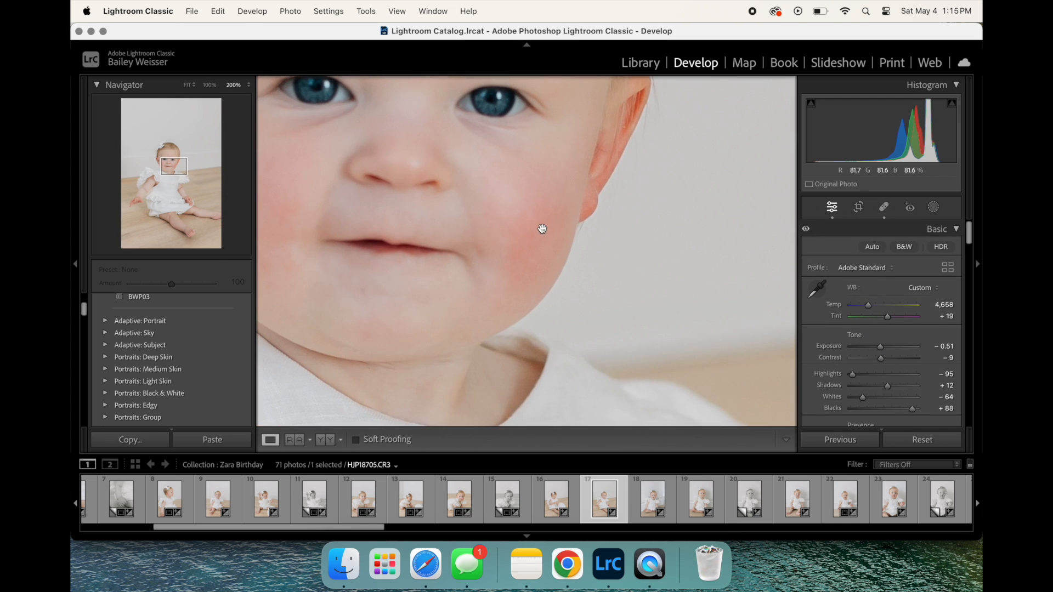
{"action": "key", "text": "super+equal"}
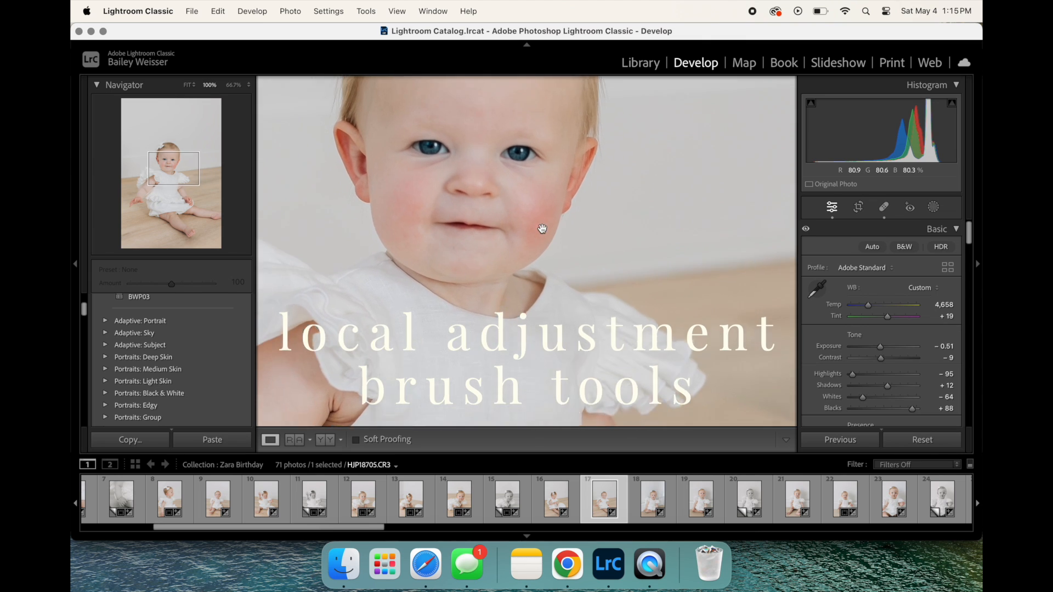
{"action": "key", "text": "Right"}
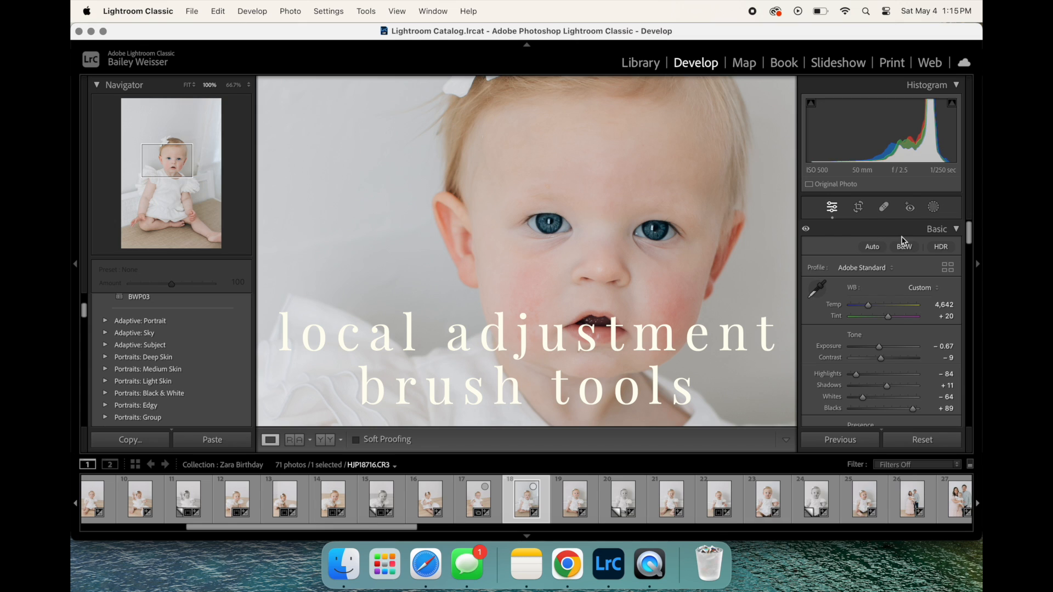
- Paint a new brush mask over both of the baby's red cheeks at size 22, feather 79, flow 79 and density 82
{"action": "key", "text": "k"}
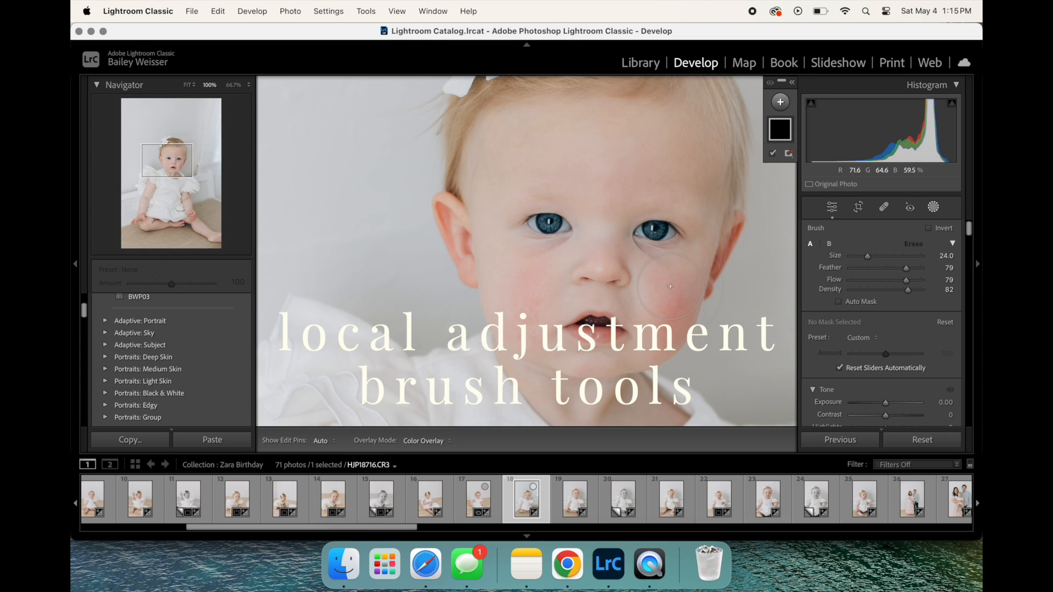
{"action": "scroll", "coordinate": [670, 286], "scroll_direction": "up", "scroll_amount": 3}
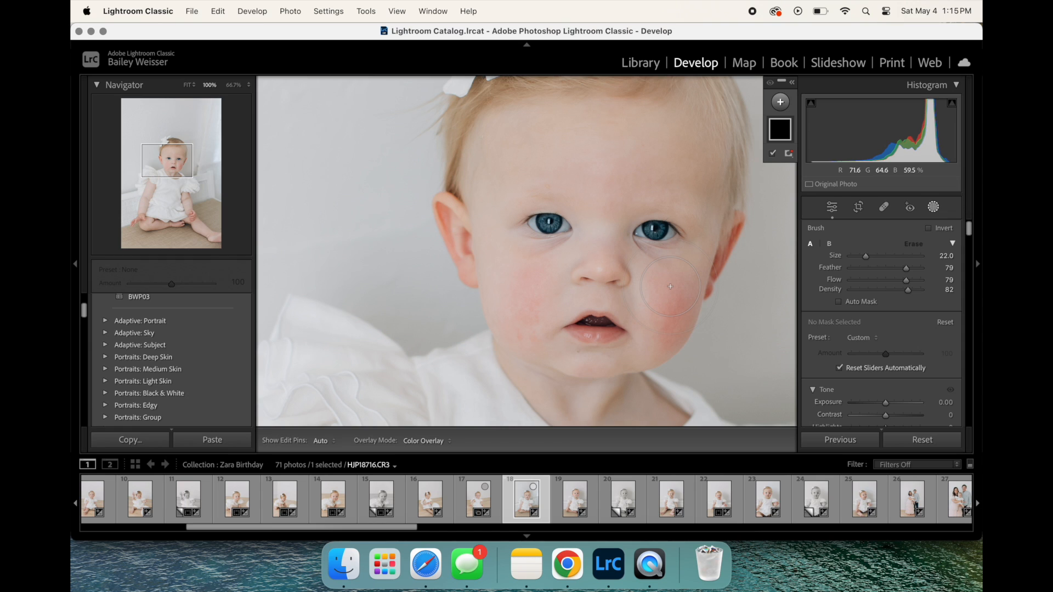
{"action": "left_click", "coordinate": [779, 101]}
{"action": "left_click", "coordinate": [779, 101]}
{"action": "mouse_move", "coordinate": [664, 304]}
{"action": "left_mouse_down"}
{"action": "mouse_move", "coordinate": [666, 313]}
{"action": "mouse_move", "coordinate": [662, 302]}
{"action": "left_mouse_up"}
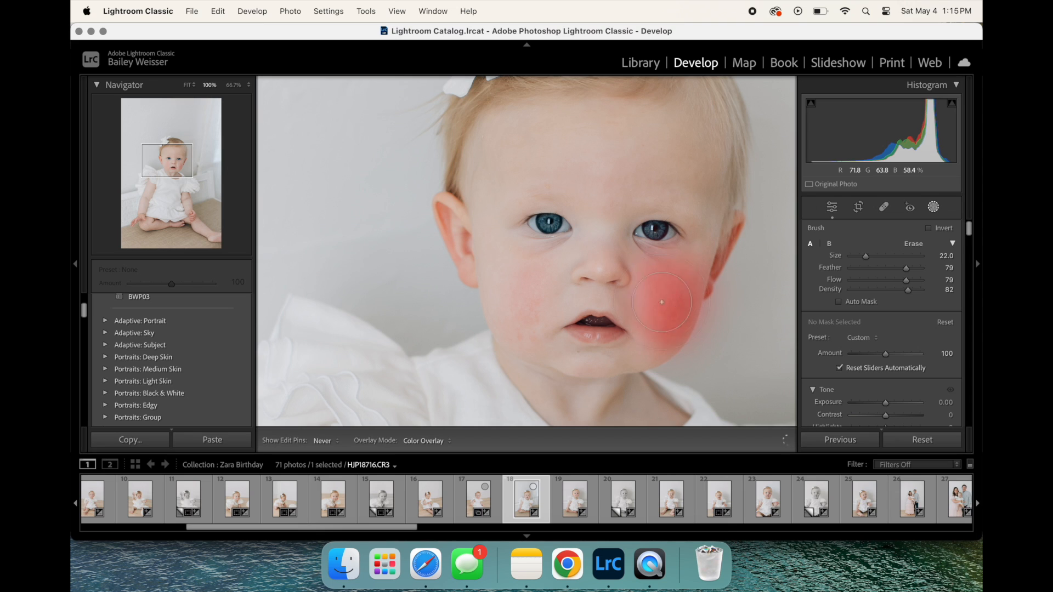
{"action": "mouse_move", "coordinate": [541, 277]}
{"action": "left_mouse_down"}
{"action": "mouse_move", "coordinate": [504, 272]}
{"action": "mouse_move", "coordinate": [525, 328]}
{"action": "left_mouse_up"}
{"action": "mouse_move", "coordinate": [502, 259]}
{"action": "left_mouse_down"}
{"action": "mouse_move", "coordinate": [539, 287]}
{"action": "mouse_move", "coordinate": [524, 325]}
{"action": "left_mouse_up"}
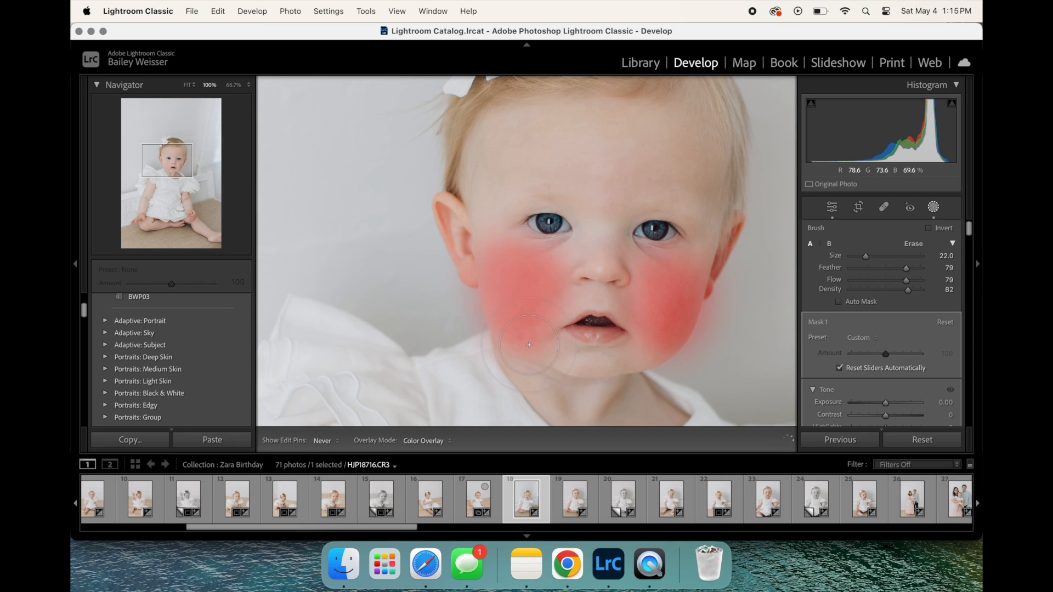
- Set the cheek mask's tint to -24 and temp to -13, raise its exposure slightly, and close masking
{"action": "scroll", "coordinate": [877, 397], "scroll_direction": "down", "scroll_amount": 5}
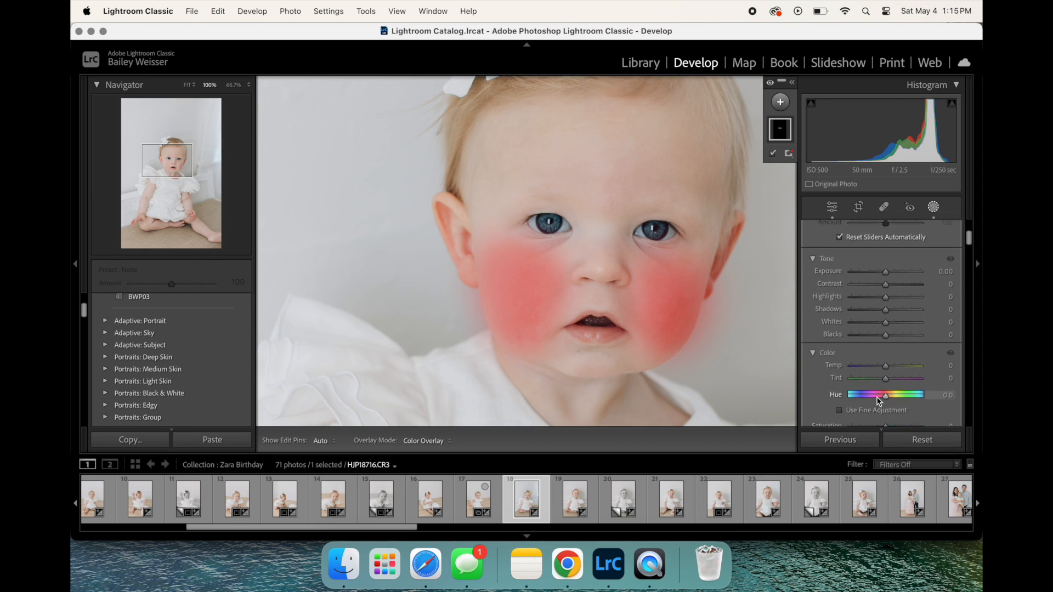
{"action": "left_click_drag", "start_coordinate": [886, 368], "coordinate": [885, 368]}
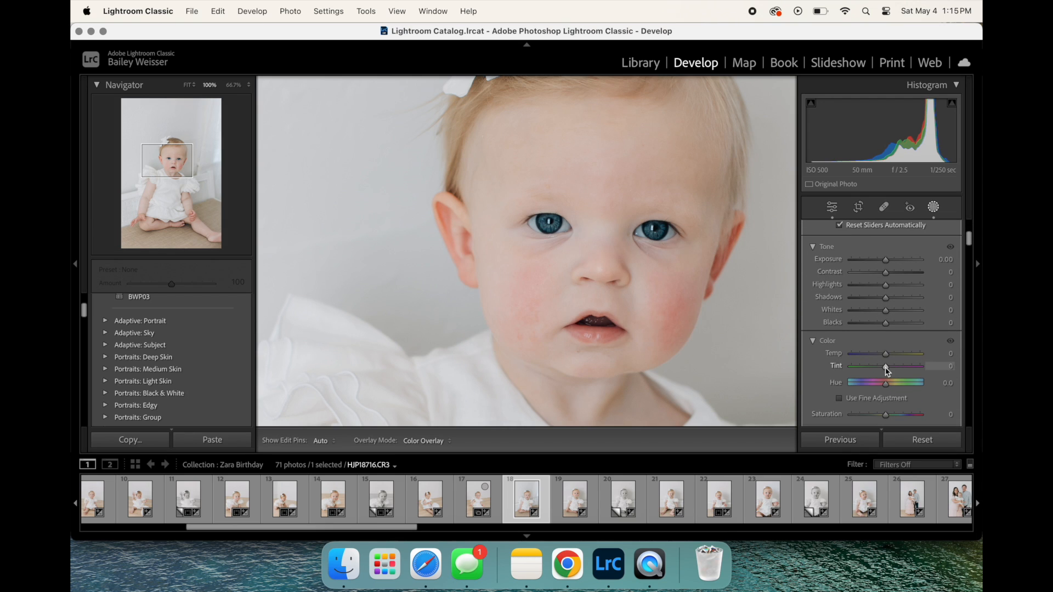
{"action": "left_click_drag", "start_coordinate": [879, 371], "coordinate": [880, 356]}
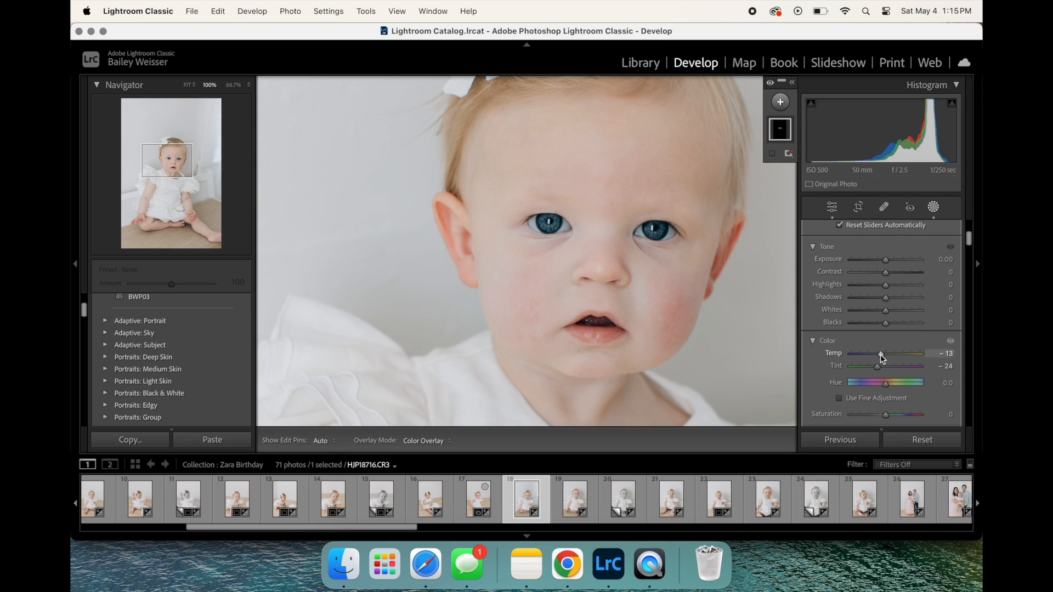
{"action": "left_click_drag", "start_coordinate": [885, 260], "coordinate": [888, 262]}
{"action": "key", "text": "shift+w"}
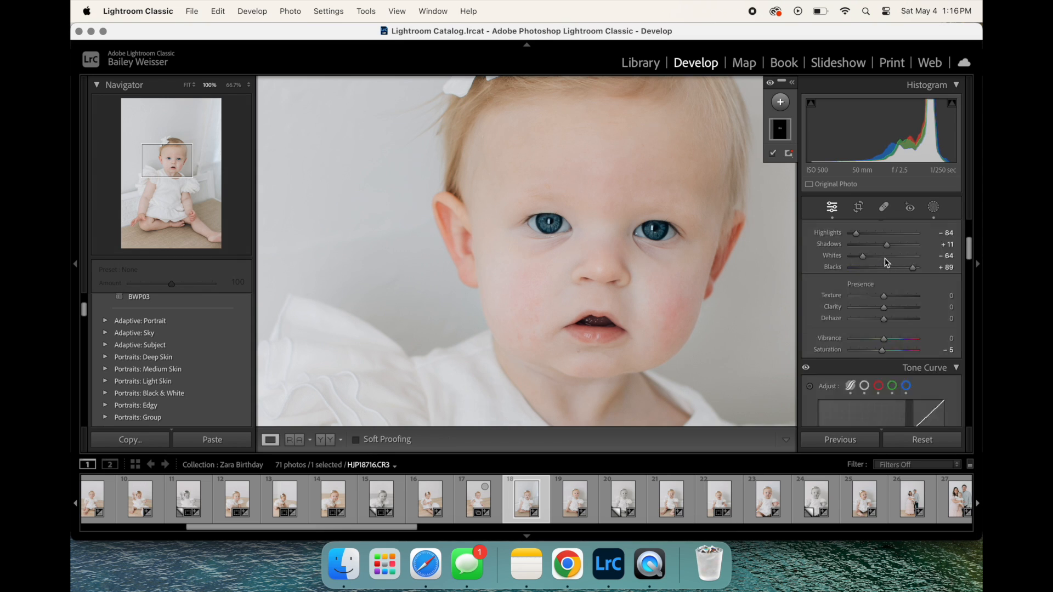
{"action": "key", "text": "z"}
{"action": "left_click", "coordinate": [510, 238]}
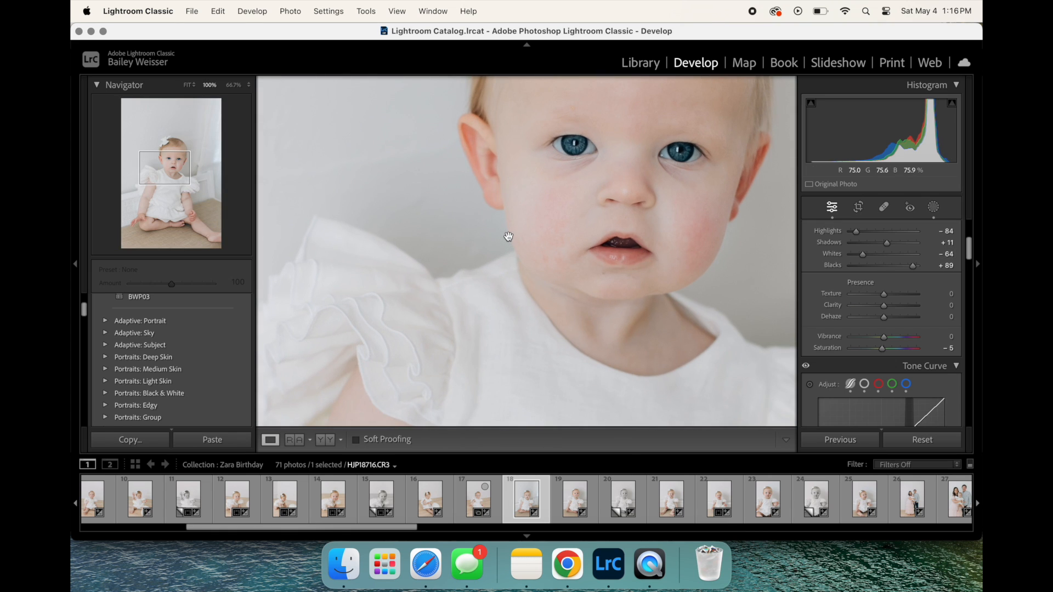
{"action": "key", "text": "l"}
{"action": "key", "text": "l"}
{"action": "key", "text": "l"}
{"action": "key", "text": "k"}
{"action": "mouse_move", "coordinate": [536, 216]}
{"action": "left_mouse_down"}
{"action": "mouse_move", "coordinate": [557, 212]}
{"action": "mouse_move", "coordinate": [544, 240]}
{"action": "mouse_move", "coordinate": [523, 181]}
{"action": "mouse_move", "coordinate": [518, 109]}
{"action": "mouse_move", "coordinate": [535, 203]}
{"action": "left_mouse_up"}
{"action": "key", "text": "Delete"}
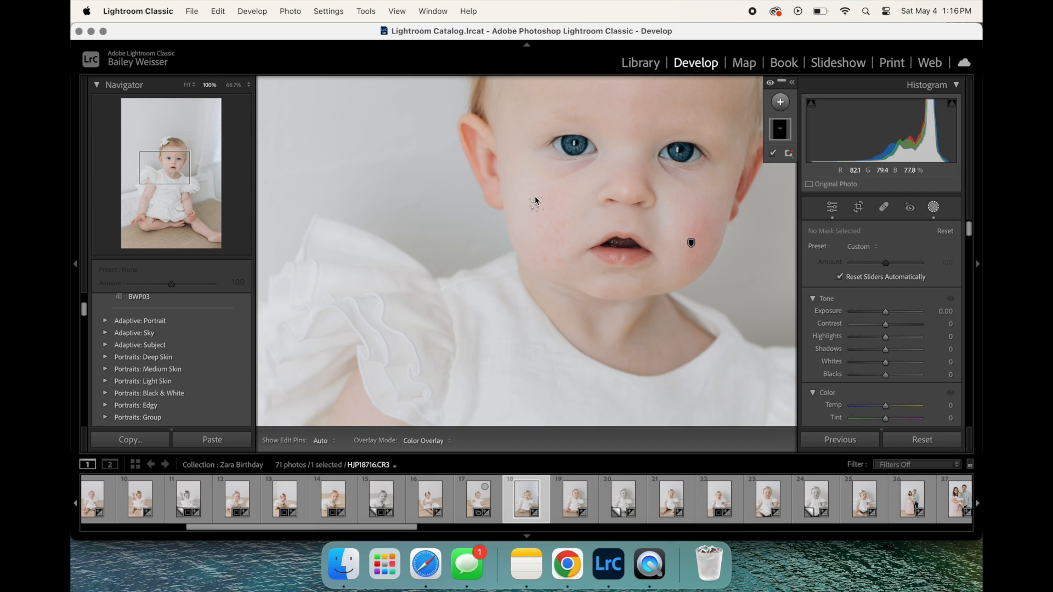
- Paint a size 11 brush mask over both of the baby's irises, apply the Iris Enhance preset, and close masking
{"action": "key", "text": "k"}
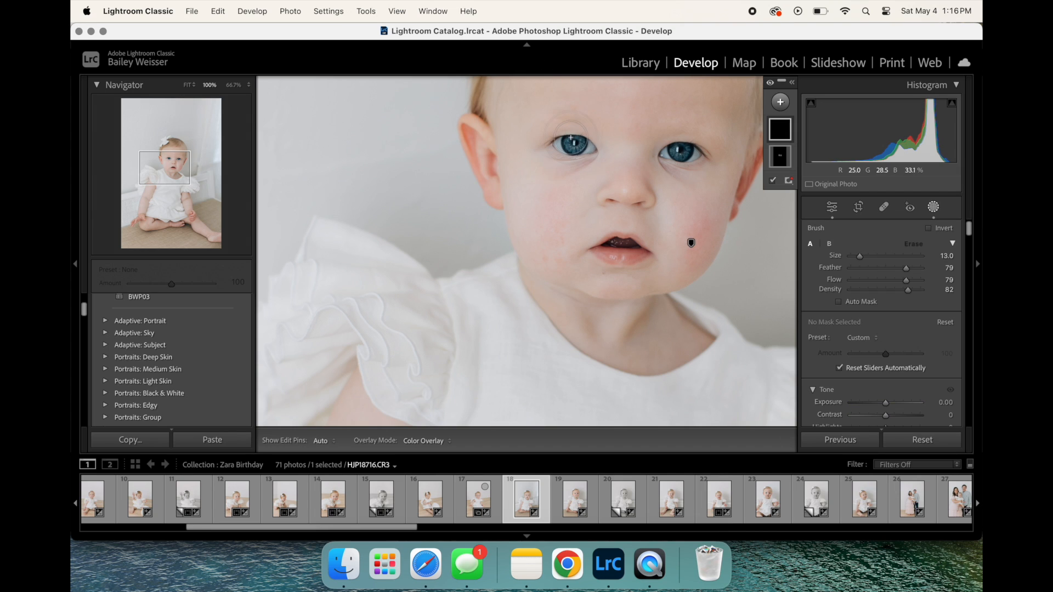
{"action": "key", "text": "h"}
{"action": "mouse_move", "coordinate": [570, 138]}
{"action": "left_mouse_down"}
{"action": "mouse_move", "coordinate": [578, 147]}
{"action": "mouse_move", "coordinate": [562, 148]}
{"action": "mouse_move", "coordinate": [577, 148]}
{"action": "left_mouse_up"}
{"action": "mouse_move", "coordinate": [682, 149]}
{"action": "left_mouse_down"}
{"action": "mouse_move", "coordinate": [666, 158]}
{"action": "mouse_move", "coordinate": [706, 156]}
{"action": "mouse_move", "coordinate": [665, 154]}
{"action": "mouse_move", "coordinate": [686, 155]}
{"action": "left_mouse_up"}
{"action": "left_click", "coordinate": [863, 338]}
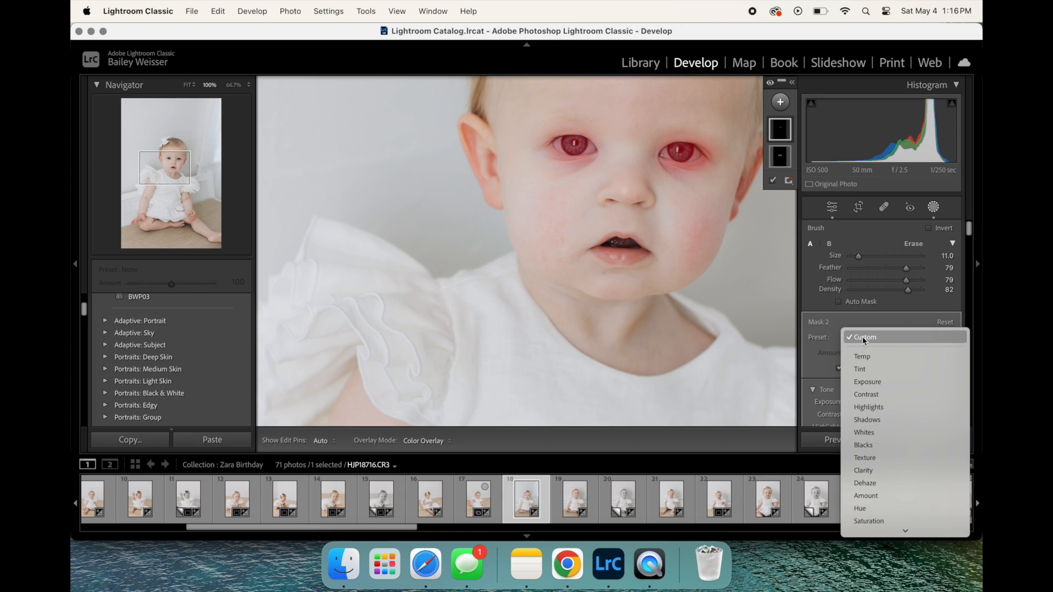
{"action": "scroll", "coordinate": [883, 420], "scroll_direction": "down", "scroll_amount": 2}
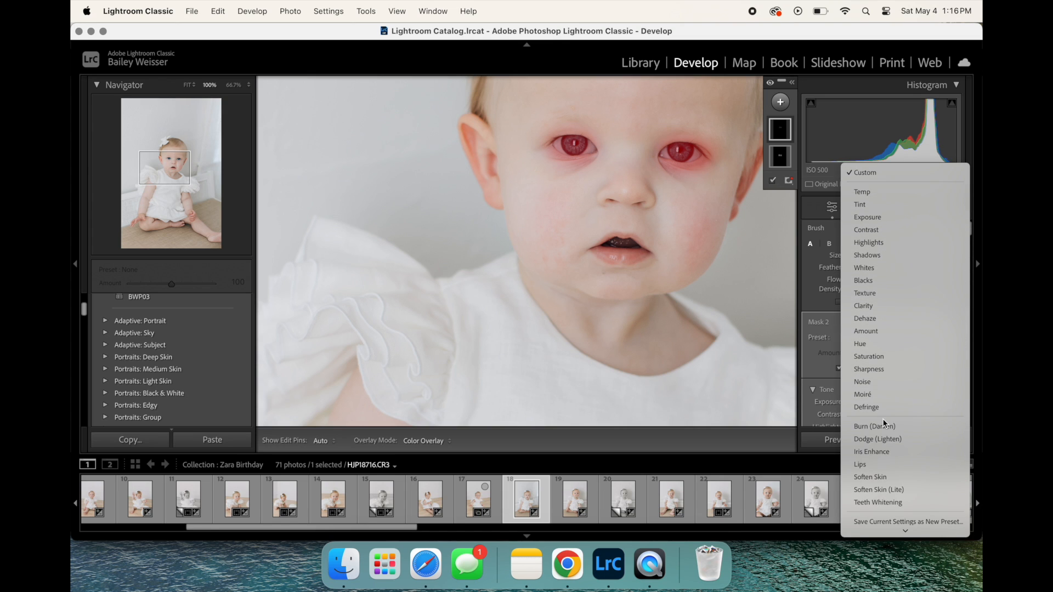
{"action": "left_click", "coordinate": [880, 453]}
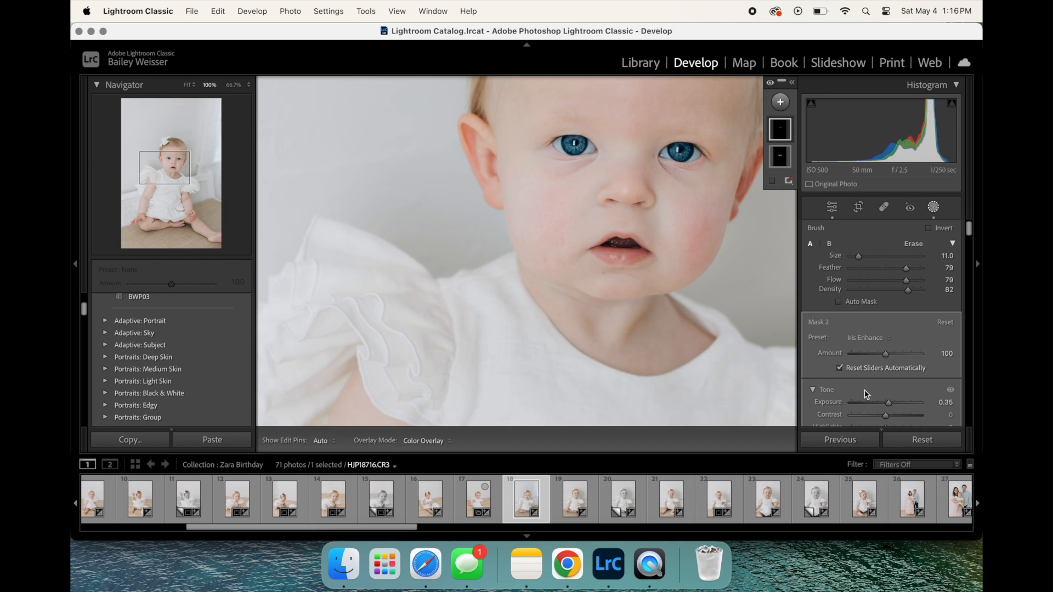
{"action": "scroll", "coordinate": [864, 392], "scroll_direction": "down", "scroll_amount": 2}
{"action": "left_click_drag", "start_coordinate": [888, 354], "coordinate": [891, 380]}
{"action": "scroll", "coordinate": [887, 354], "scroll_direction": "down", "scroll_amount": 3}
{"action": "key", "text": "Escape"}
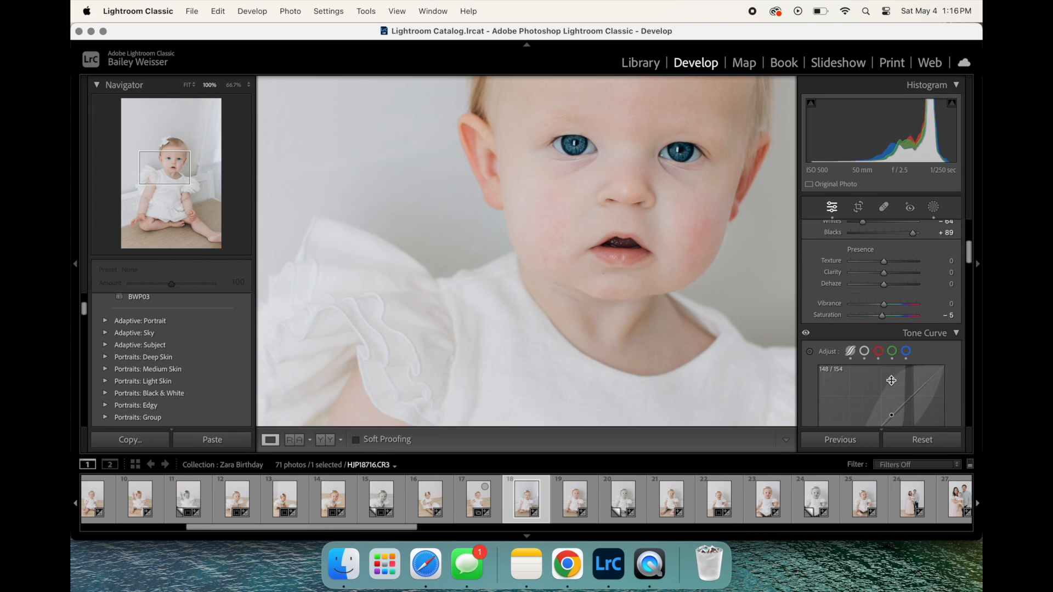
- Compare the baby portrait before and after the edits, both close up and as a whole
{"action": "key", "text": "backslash"}
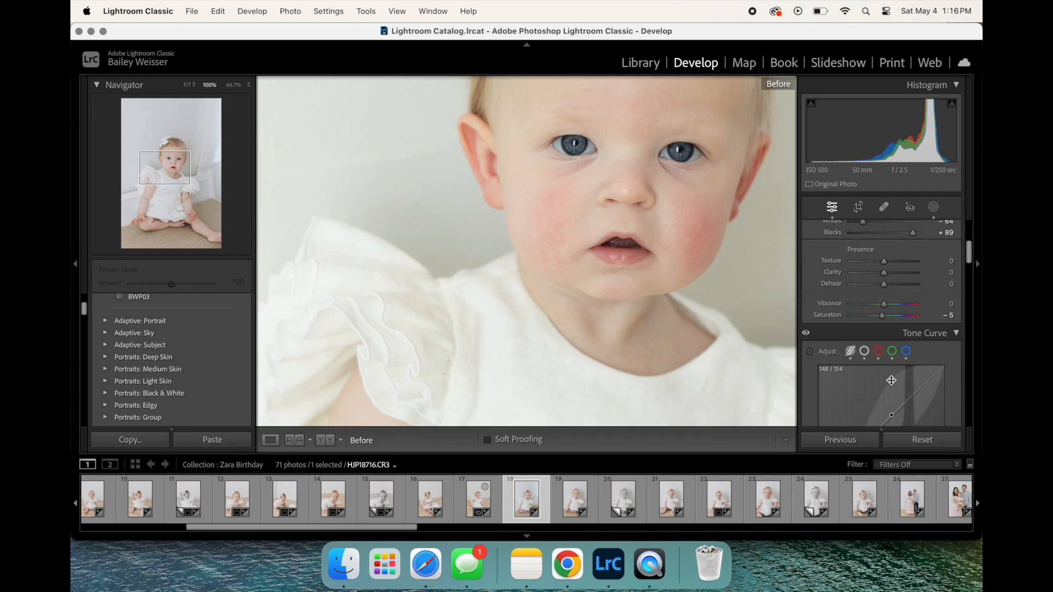
{"action": "key", "text": "backslash"}
{"action": "key", "text": "z"}
{"action": "key", "text": "backslash"}
{"action": "key", "text": "backslash"}
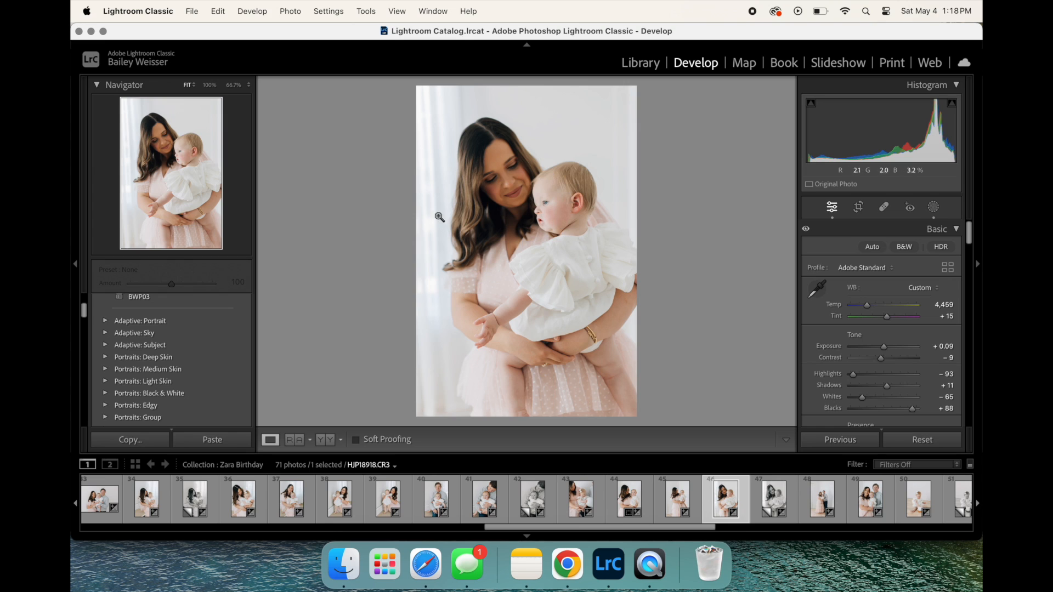
- On photo 46, paint a size 15 brush mask over the baby's face and lower its exposure slightly
{"action": "left_click", "coordinate": [527, 197]}
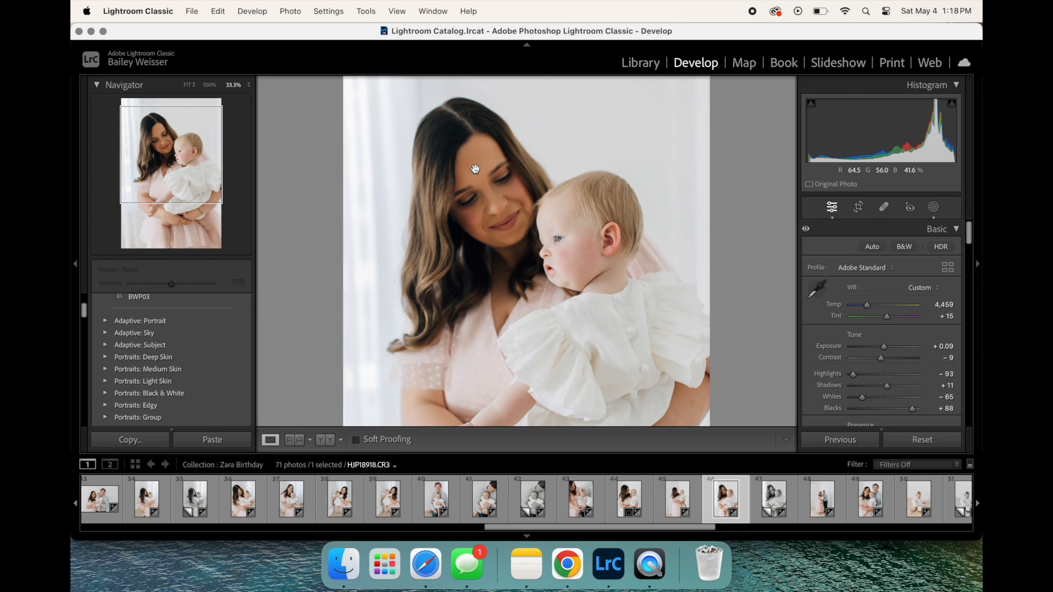
{"action": "key", "text": "k"}
{"action": "mouse_move", "coordinate": [549, 232]}
{"action": "left_mouse_down"}
{"action": "mouse_move", "coordinate": [555, 261]}
{"action": "mouse_move", "coordinate": [570, 266]}
{"action": "mouse_move", "coordinate": [577, 240]}
{"action": "mouse_move", "coordinate": [548, 214]}
{"action": "left_mouse_up"}
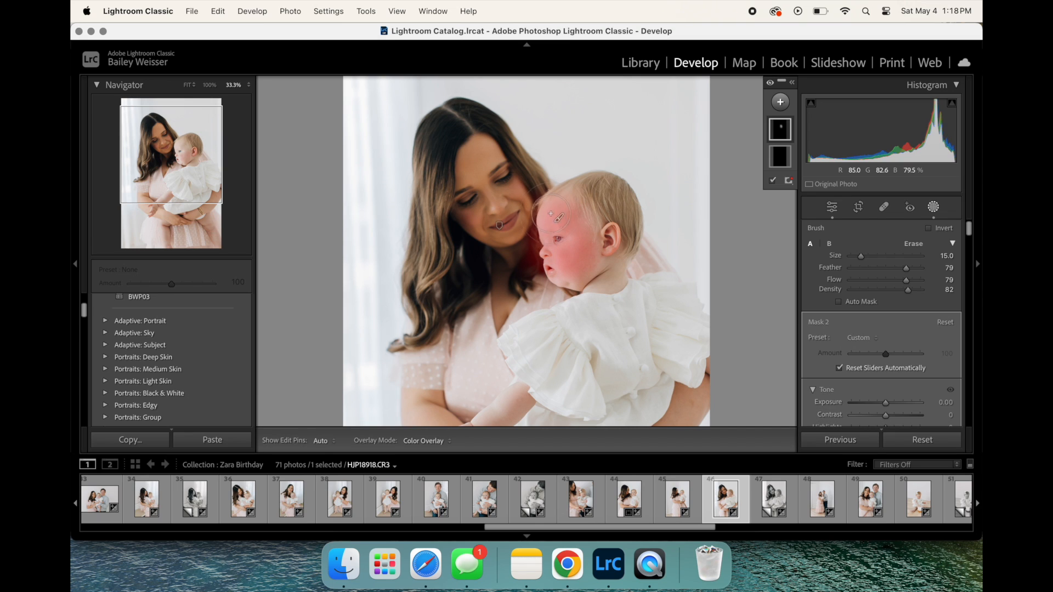
{"action": "left_click_drag", "start_coordinate": [884, 407], "coordinate": [881, 406]}
{"action": "scroll", "coordinate": [881, 404], "scroll_direction": "down", "scroll_amount": 2}
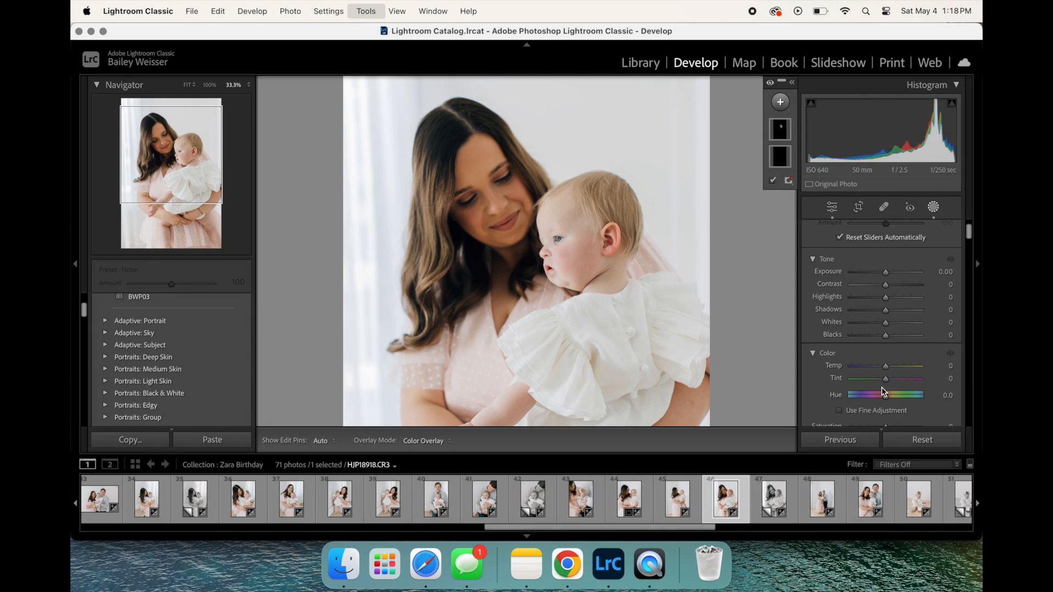
- Paint a separate brush mask over the mother's face and set its exposure to 0.18
{"action": "key", "text": "k"}
{"action": "left_click", "coordinate": [504, 224]}
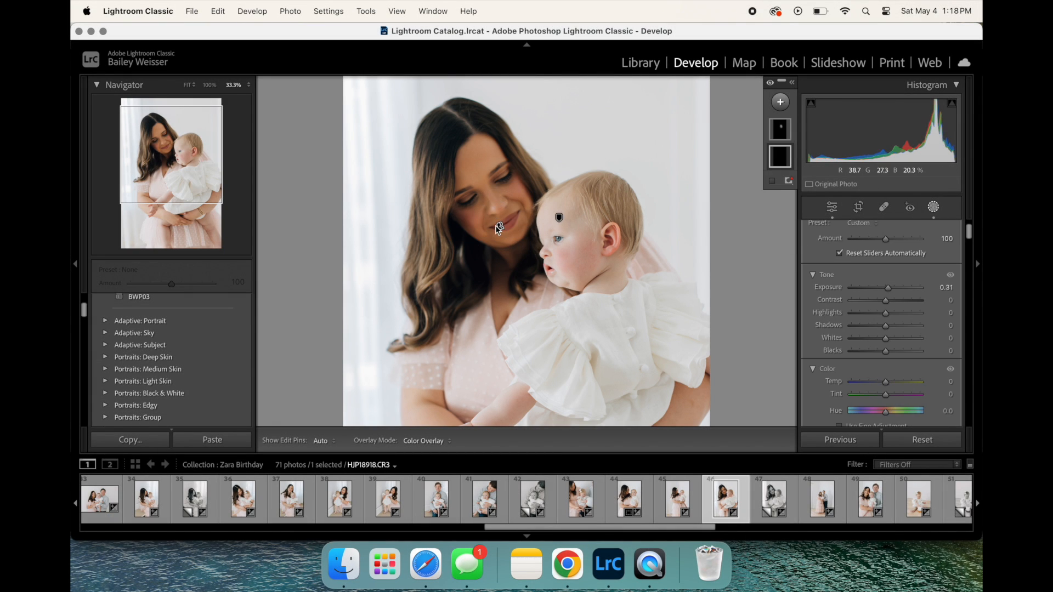
{"action": "key", "text": "k"}
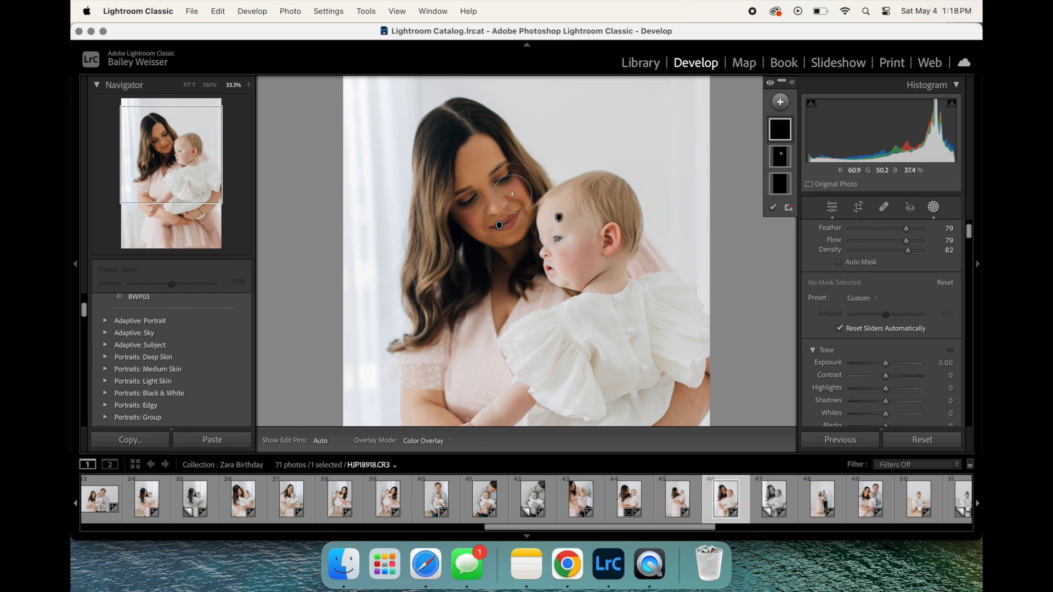
{"action": "mouse_move", "coordinate": [513, 193]}
{"action": "left_mouse_down"}
{"action": "mouse_move", "coordinate": [509, 163]}
{"action": "mouse_move", "coordinate": [462, 158]}
{"action": "mouse_move", "coordinate": [488, 233]}
{"action": "mouse_move", "coordinate": [497, 207]}
{"action": "left_mouse_up"}
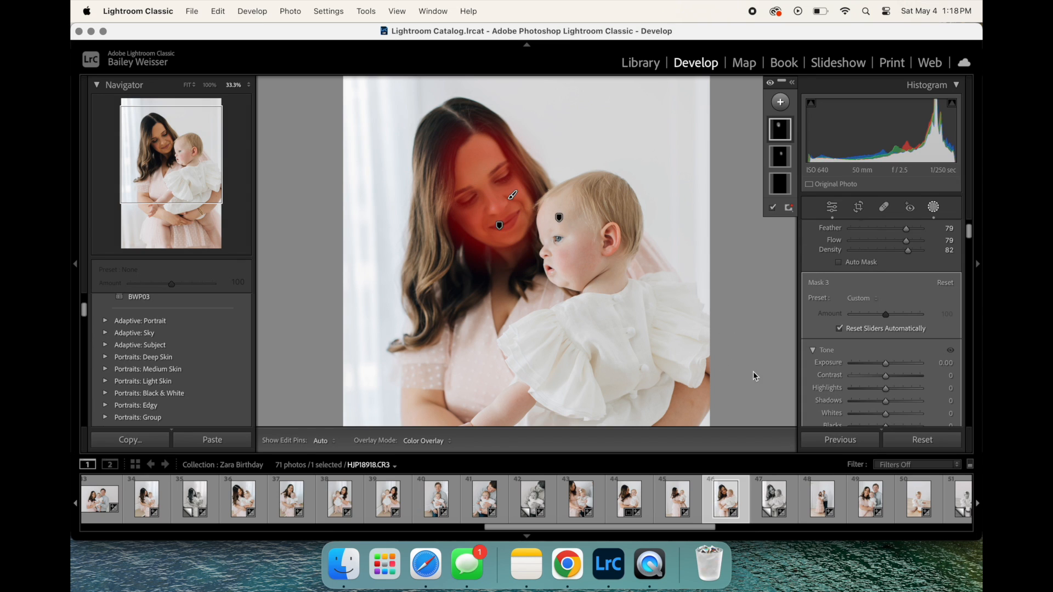
{"action": "left_click_drag", "start_coordinate": [888, 366], "coordinate": [889, 366]}
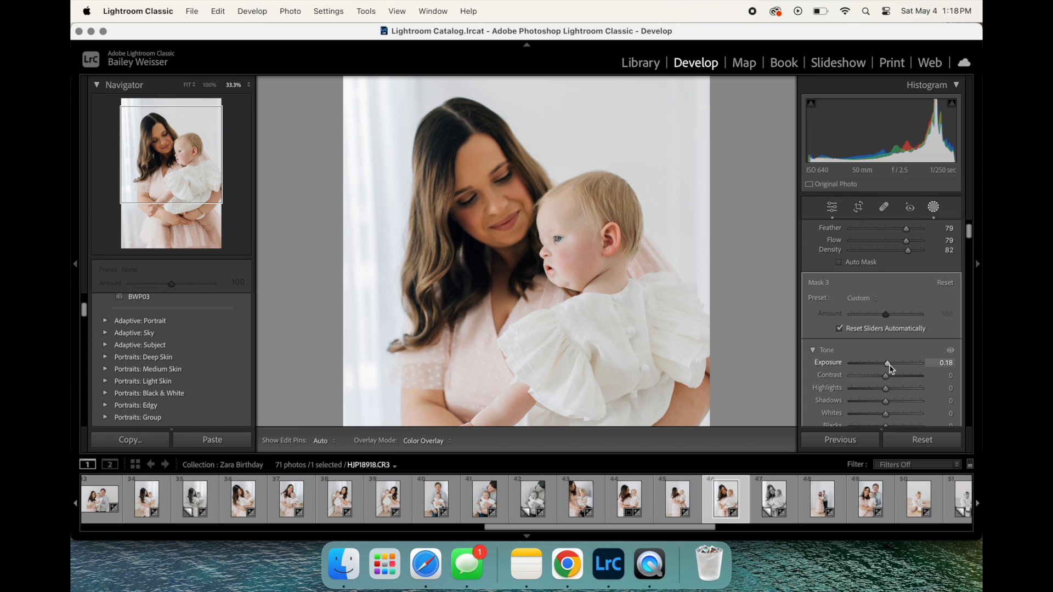
- Compare the mother and baby portrait before and after the edits, close masking, and view the whole photo
{"action": "scroll", "coordinate": [889, 366], "scroll_direction": "down", "scroll_amount": 3}
{"action": "key", "text": "backslash"}
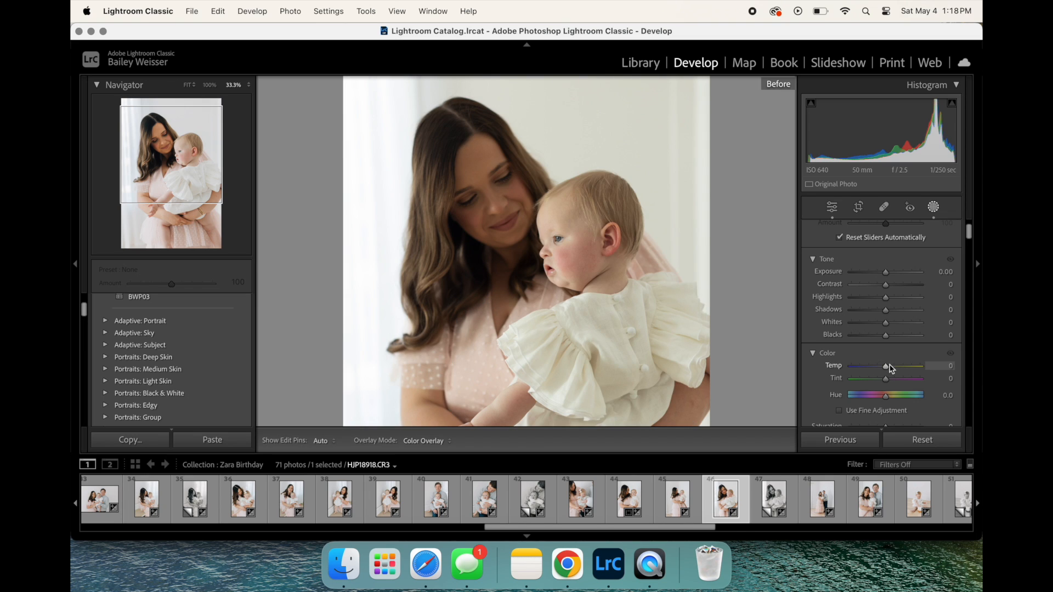
{"action": "key", "text": "backslash"}
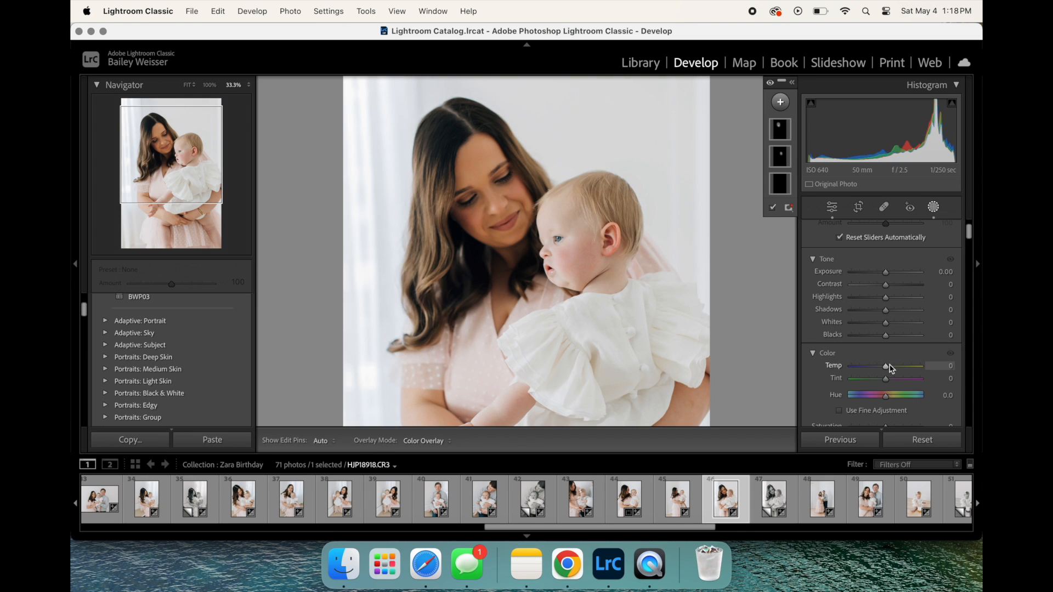
{"action": "key", "text": "shift+w"}
{"action": "key", "text": "z"}
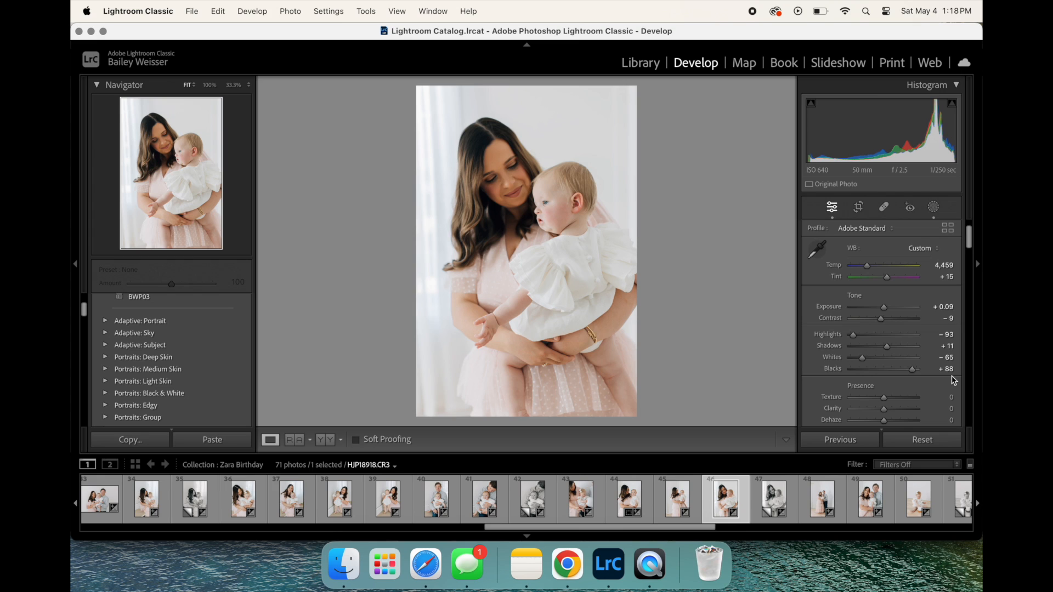
{"action": "scroll", "coordinate": [911, 372], "scroll_direction": "down", "scroll_amount": 3}
{"action": "scroll", "coordinate": [911, 373], "scroll_direction": "down", "scroll_amount": 2}
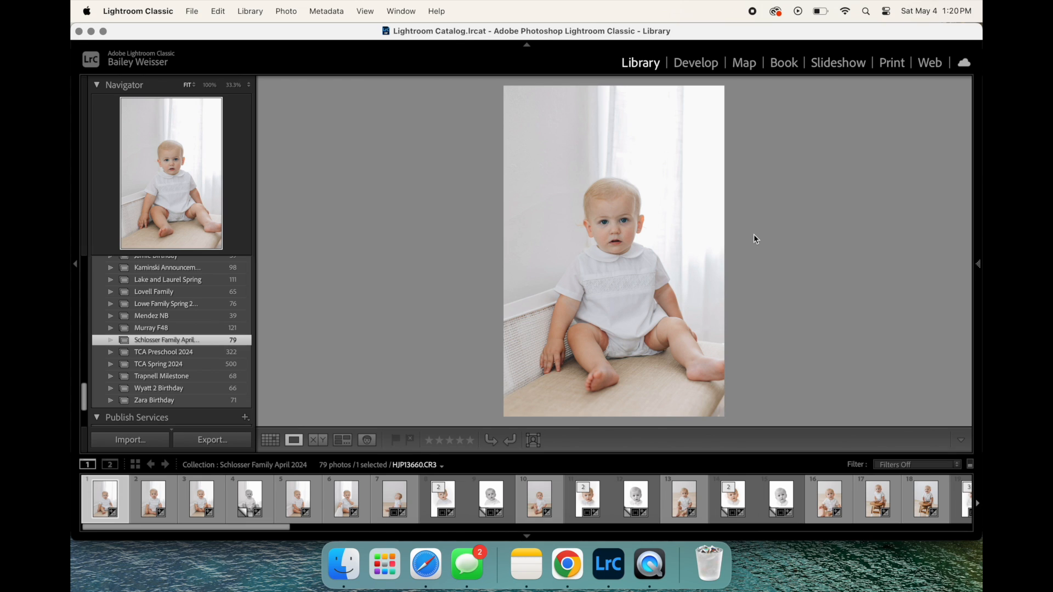
- In Develop, paint a size 26 brush mask over the bright curtain behind the baby and set its exposure to -0.47
{"action": "left_click", "coordinate": [692, 64]}
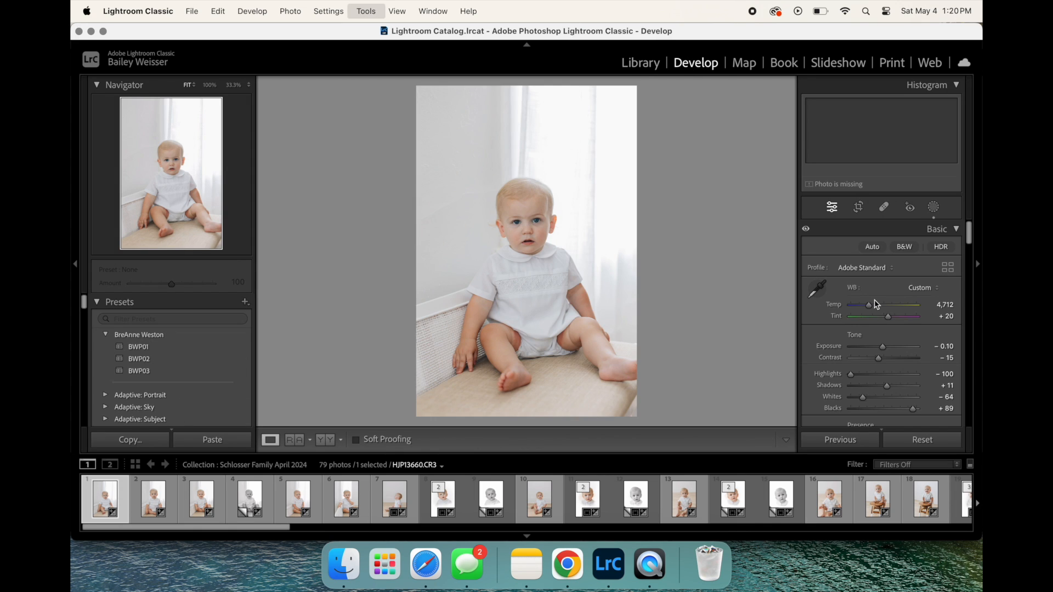
{"action": "key", "text": "k"}
{"action": "scroll", "coordinate": [620, 264], "scroll_direction": "up", "scroll_amount": 5}
{"action": "mouse_move", "coordinate": [581, 151]}
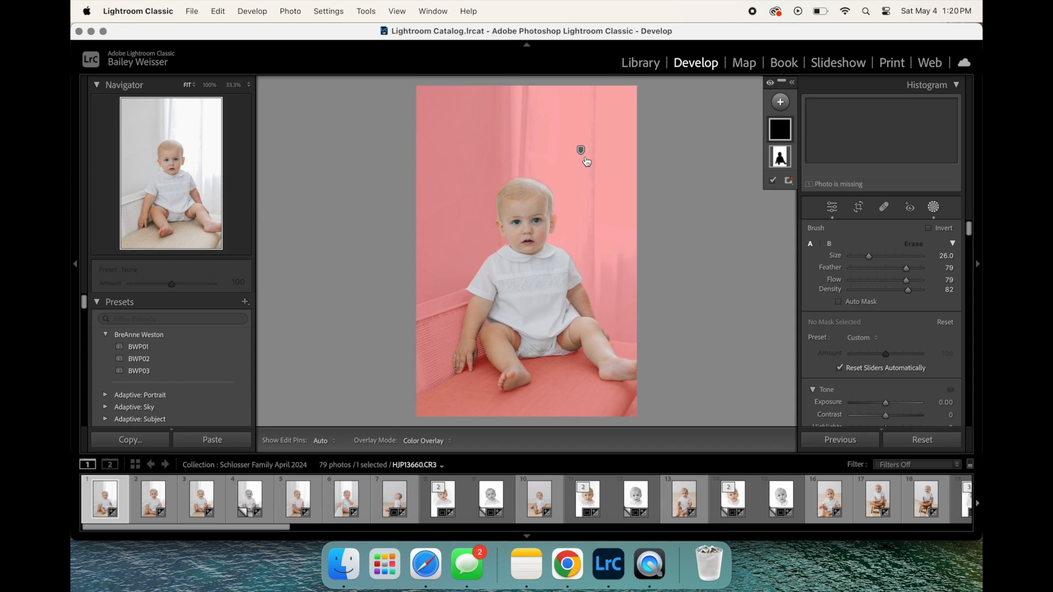
{"action": "mouse_move", "coordinate": [615, 233]}
{"action": "left_mouse_down"}
{"action": "mouse_move", "coordinate": [612, 111]}
{"action": "mouse_move", "coordinate": [584, 208]}
{"action": "mouse_move", "coordinate": [547, 99]}
{"action": "mouse_move", "coordinate": [534, 145]}
{"action": "mouse_move", "coordinate": [611, 208]}
{"action": "mouse_move", "coordinate": [614, 123]}
{"action": "left_mouse_up"}
{"action": "left_click_drag", "start_coordinate": [884, 404], "coordinate": [881, 404]}
{"action": "scroll", "coordinate": [882, 409], "scroll_direction": "down", "scroll_amount": 10}
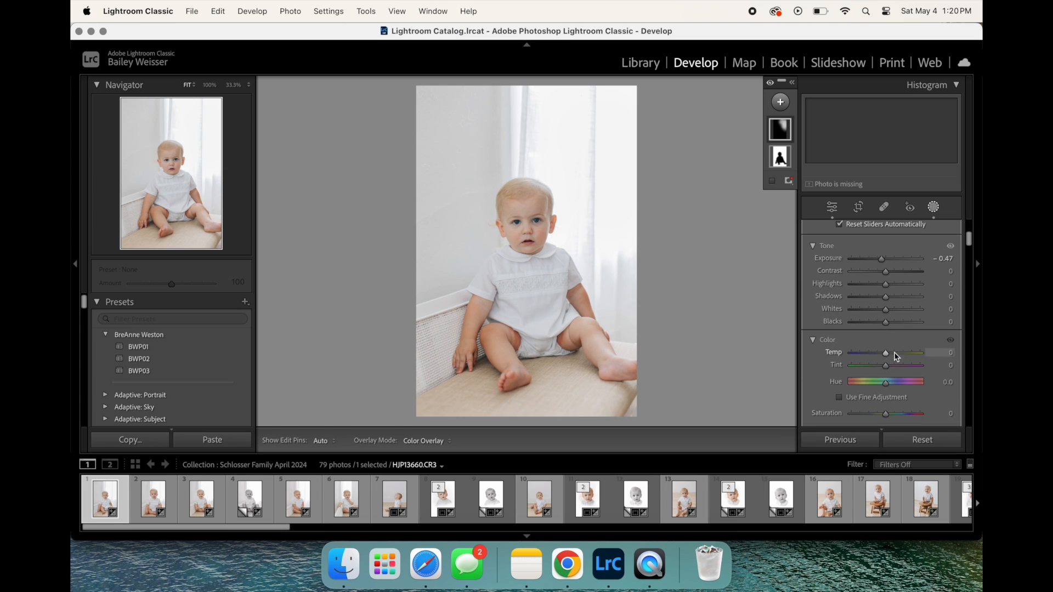
- Try out dehaze on the curtain mask and set the mask's highlights to -100
{"action": "scroll", "coordinate": [893, 340], "scroll_direction": "down", "scroll_amount": 10}
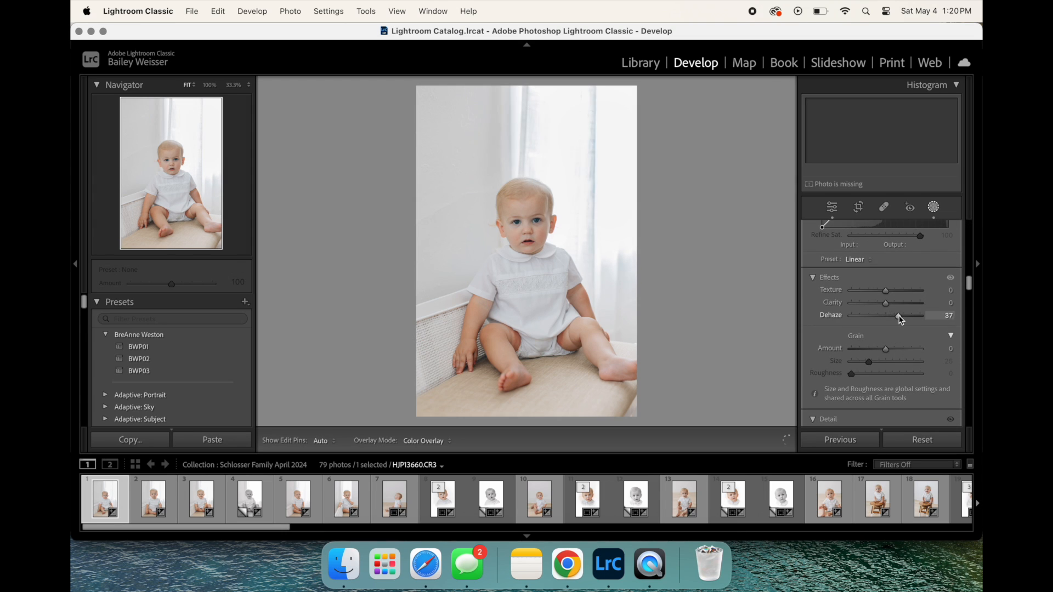
{"action": "mouse_move", "coordinate": [902, 319]}
{"action": "left_mouse_down"}
{"action": "mouse_move", "coordinate": [921, 317]}
{"action": "mouse_move", "coordinate": [867, 323]}
{"action": "mouse_move", "coordinate": [889, 321]}
{"action": "left_mouse_up"}
{"action": "scroll", "coordinate": [891, 323], "scroll_direction": "up", "scroll_amount": 5}
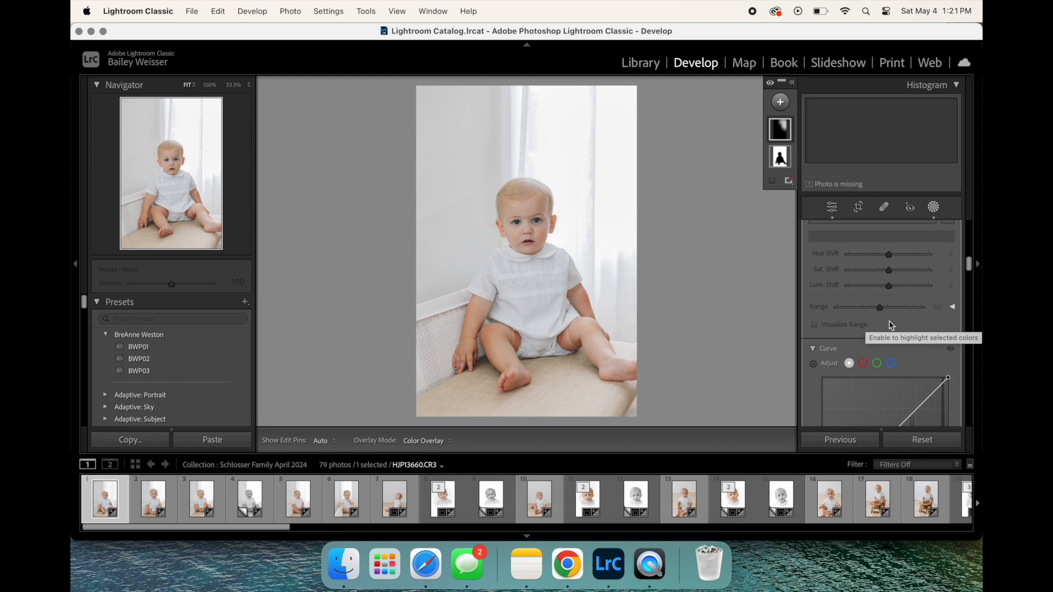
{"action": "scroll", "coordinate": [891, 324], "scroll_direction": "up", "scroll_amount": 3}
{"action": "scroll", "coordinate": [889, 325], "scroll_direction": "up", "scroll_amount": 3}
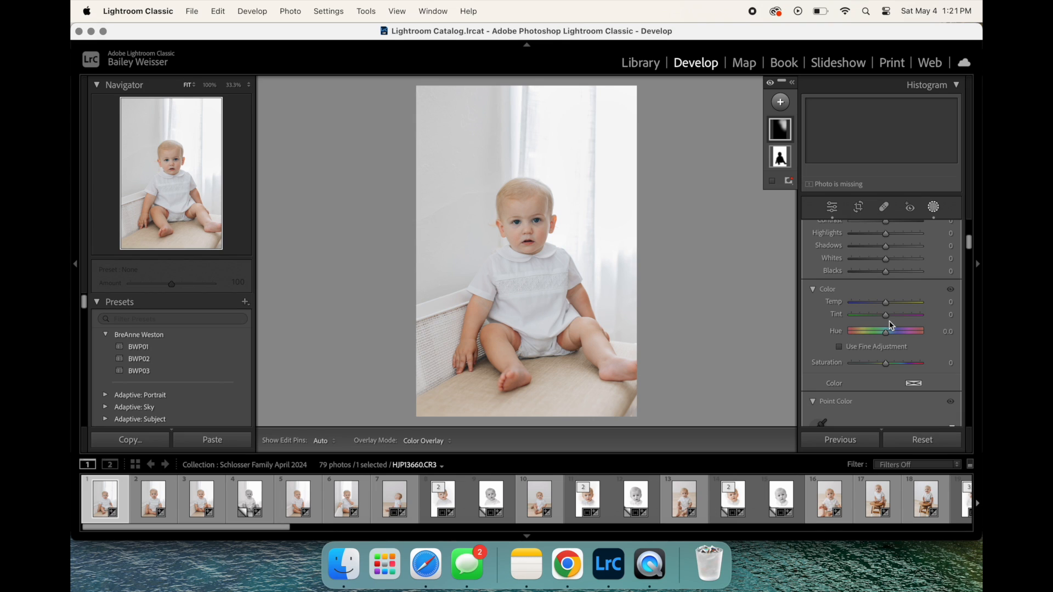
{"action": "scroll", "coordinate": [889, 321], "scroll_direction": "up", "scroll_amount": 3}
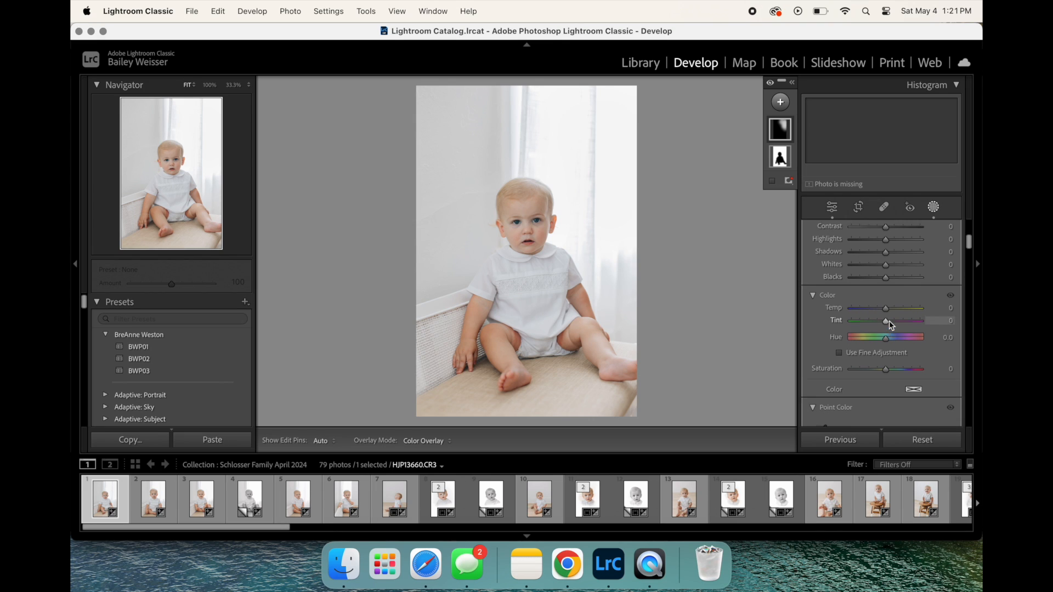
{"action": "left_click", "coordinate": [873, 316]}
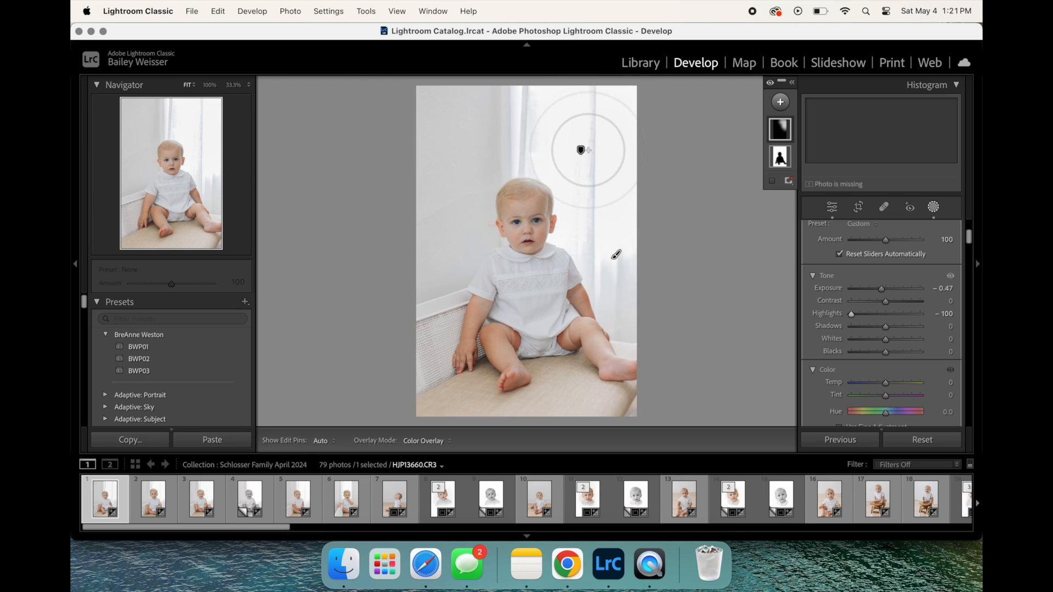
{"action": "key", "text": "shift+w"}
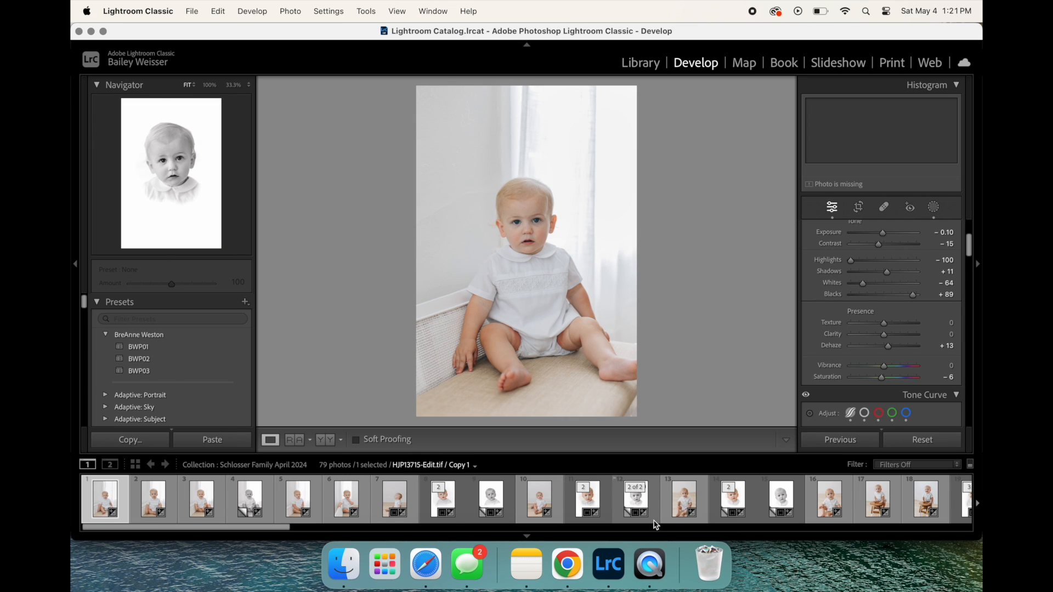
- On photo 8, paint a size 26 brush mask over the background around the baby, with exposure 2.19 and contrast -8
{"action": "left_click", "coordinate": [449, 502]}
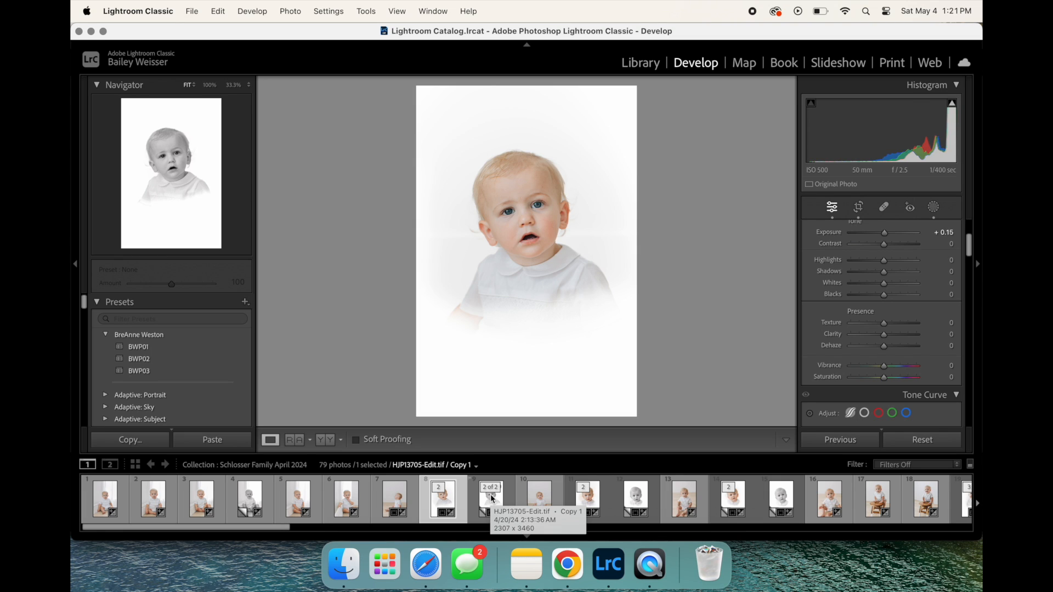
{"action": "key", "text": "k"}
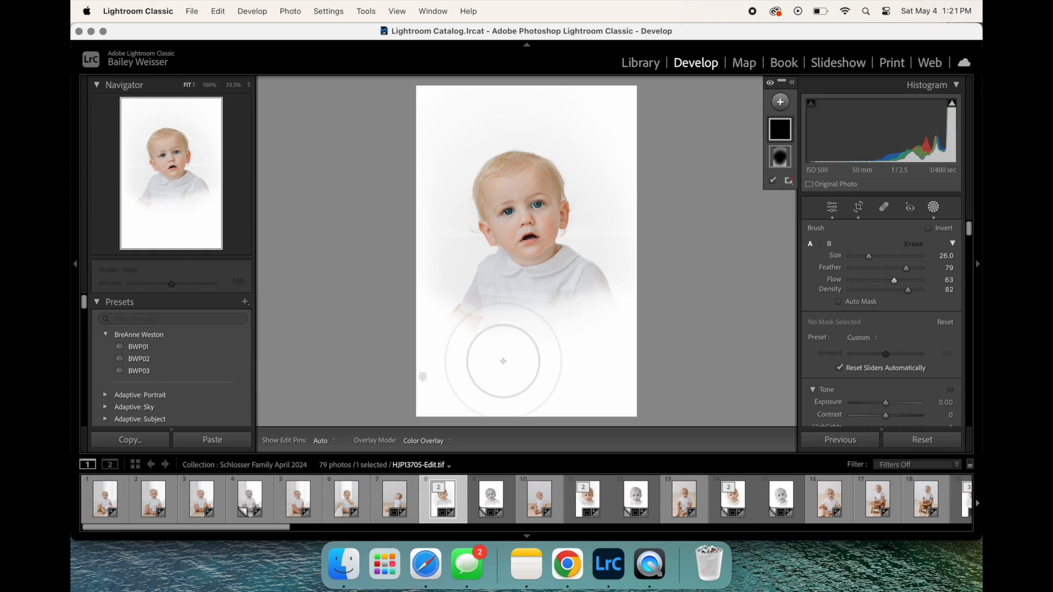
{"action": "mouse_move", "coordinate": [572, 361]}
{"action": "left_mouse_down"}
{"action": "mouse_move", "coordinate": [610, 294]}
{"action": "mouse_move", "coordinate": [629, 210]}
{"action": "mouse_move", "coordinate": [552, 99]}
{"action": "mouse_move", "coordinate": [425, 225]}
{"action": "mouse_move", "coordinate": [470, 369]}
{"action": "mouse_move", "coordinate": [628, 243]}
{"action": "mouse_move", "coordinate": [535, 115]}
{"action": "mouse_move", "coordinate": [422, 144]}
{"action": "mouse_move", "coordinate": [464, 422]}
{"action": "mouse_move", "coordinate": [548, 409]}
{"action": "left_mouse_up"}
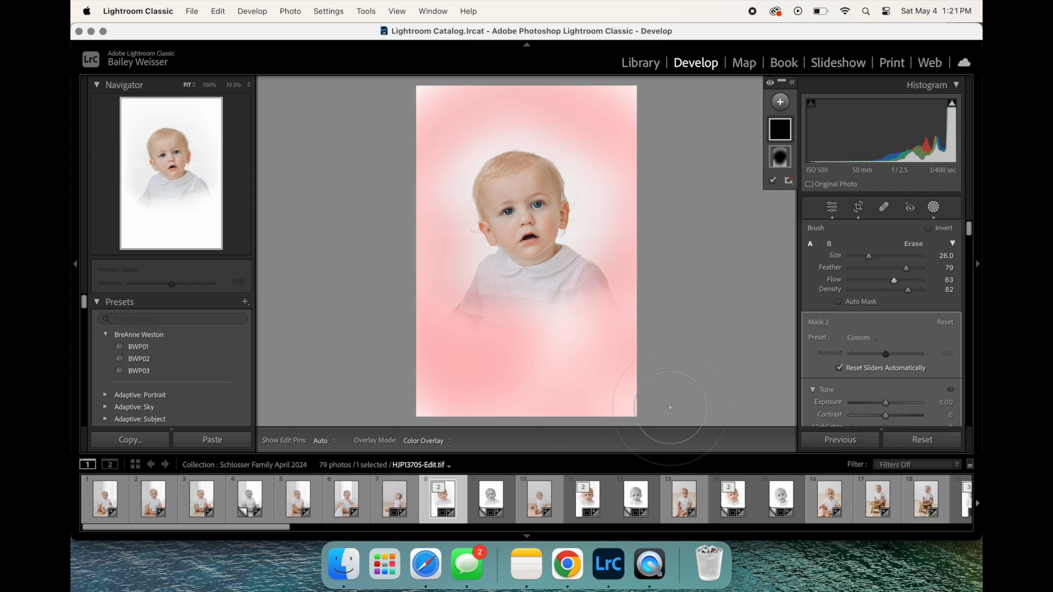
{"action": "left_click_drag", "start_coordinate": [885, 403], "coordinate": [912, 410]}
{"action": "scroll", "coordinate": [899, 395], "scroll_direction": "down", "scroll_amount": 2}
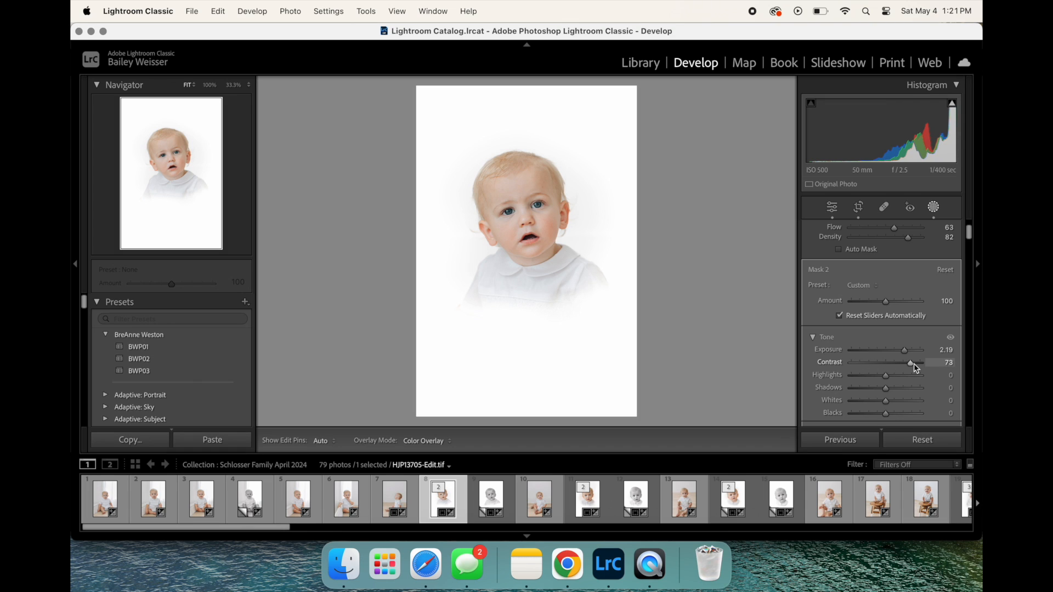
{"action": "scroll", "coordinate": [886, 350], "scroll_direction": "down", "scroll_amount": 3}
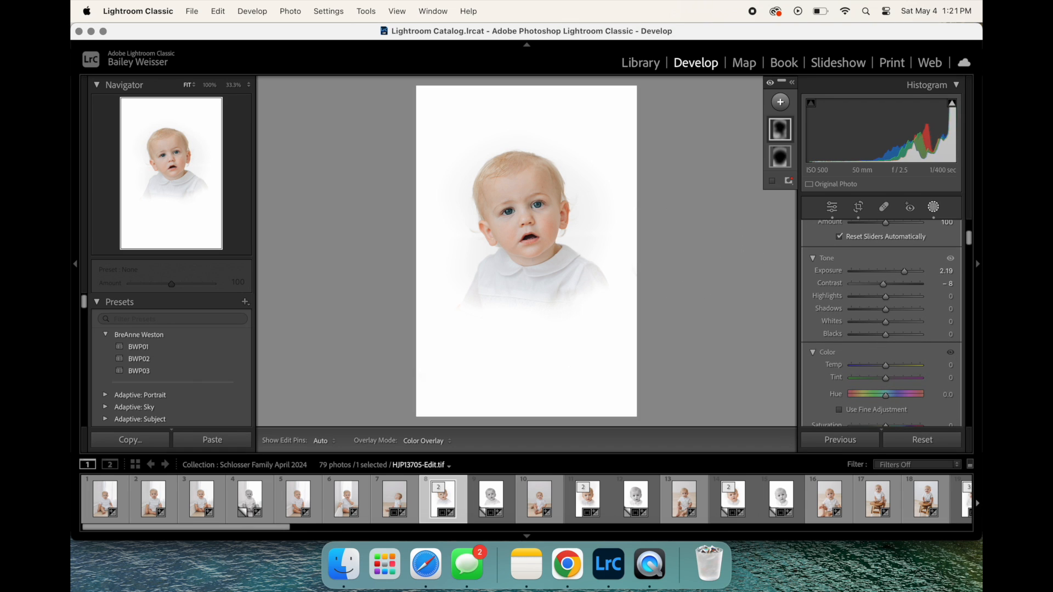
- Paint a separate brush mask over the baby's face and set its exposure to 0.12 and contrast to 33
{"action": "key", "text": "m"}
{"action": "mouse_move", "coordinate": [509, 216]}
{"action": "left_mouse_down"}
{"action": "mouse_move", "coordinate": [520, 220]}
{"action": "mouse_move", "coordinate": [524, 191]}
{"action": "left_mouse_up"}
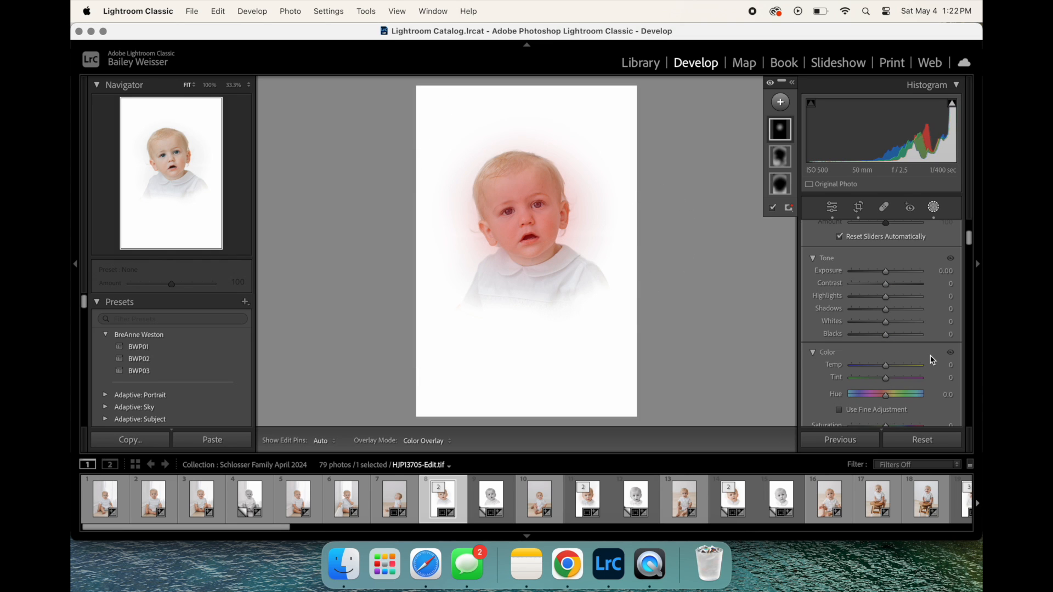
{"action": "scroll", "coordinate": [929, 357], "scroll_direction": "down", "scroll_amount": 8}
{"action": "scroll", "coordinate": [929, 356], "scroll_direction": "down", "scroll_amount": 6}
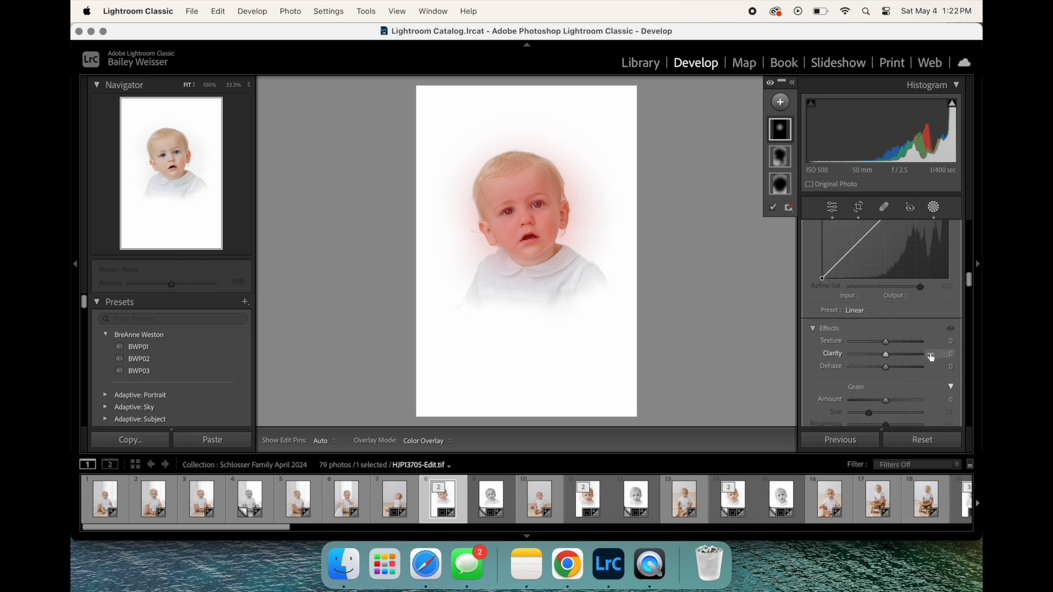
{"action": "left_click_drag", "start_coordinate": [887, 349], "coordinate": [891, 349]}
{"action": "scroll", "coordinate": [892, 348], "scroll_direction": "up", "scroll_amount": 12}
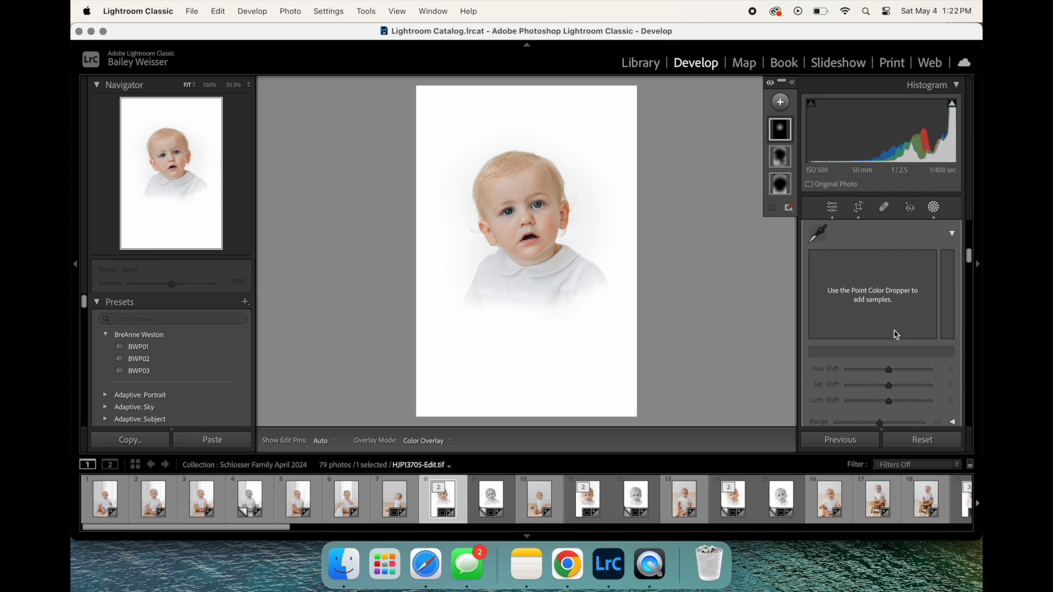
{"action": "left_click_drag", "start_coordinate": [887, 263], "coordinate": [898, 279]}
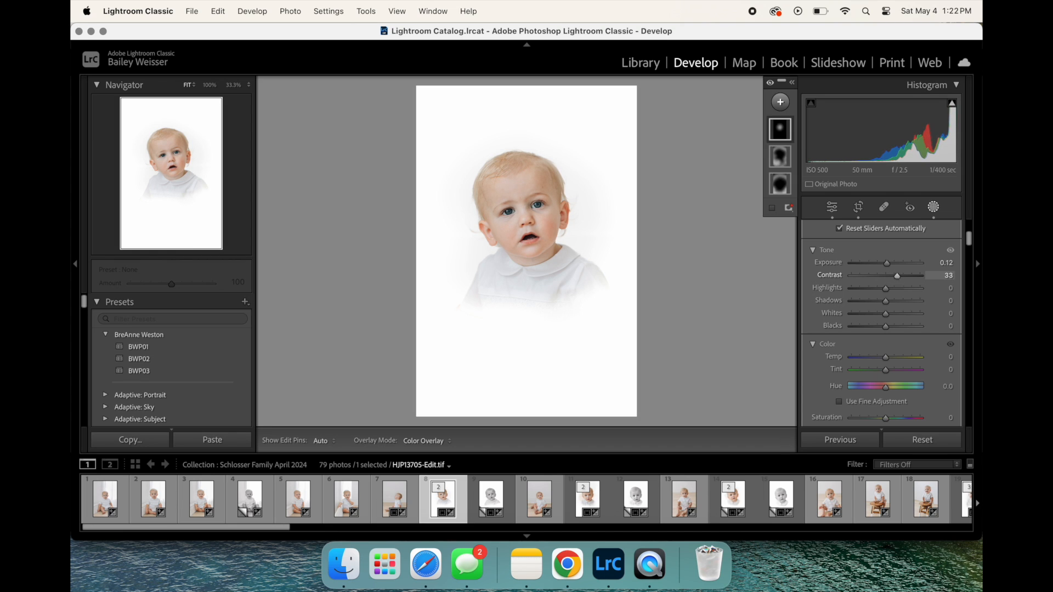
{"action": "key", "text": "Return"}
{"action": "scroll", "coordinate": [898, 280], "scroll_direction": "down", "scroll_amount": 3}
{"action": "key", "text": "z"}
{"action": "left_click", "coordinate": [535, 159]}
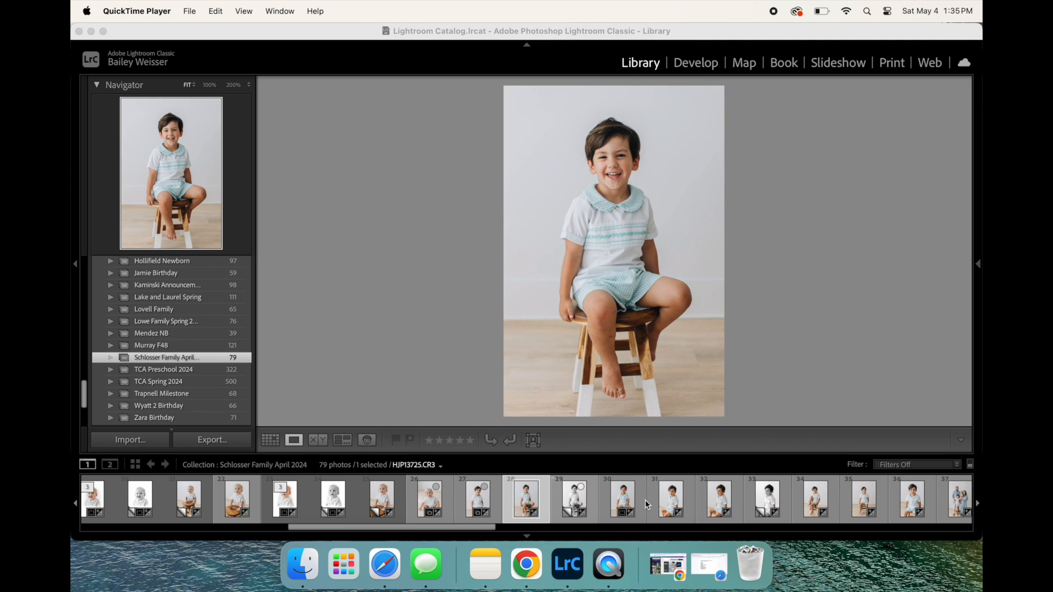
- Open the photo of the boy on the stool in Develop and start masking
{"action": "left_click", "coordinate": [705, 65]}
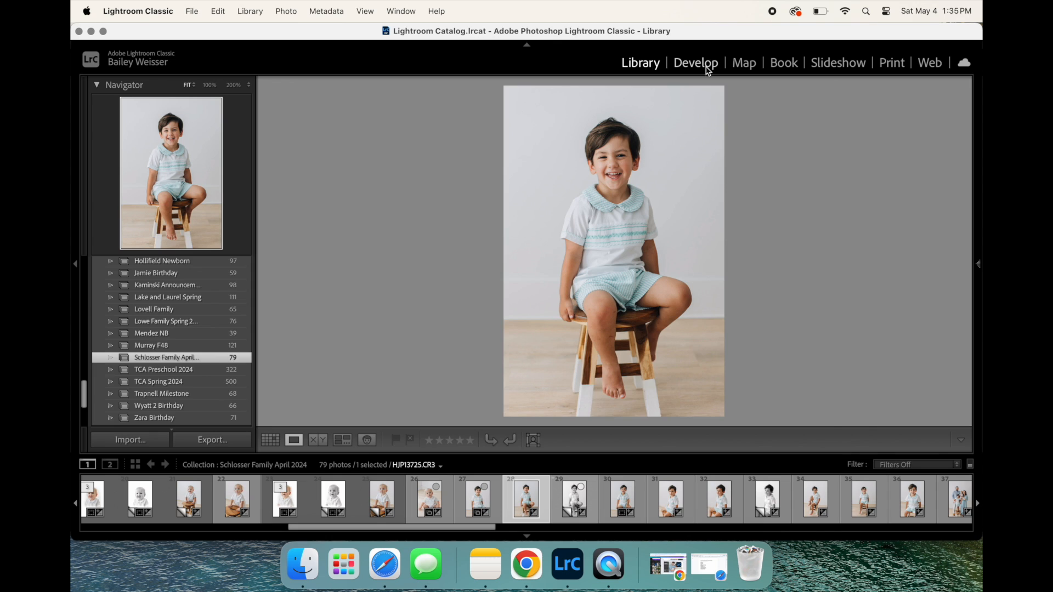
{"action": "left_click", "coordinate": [884, 208]}
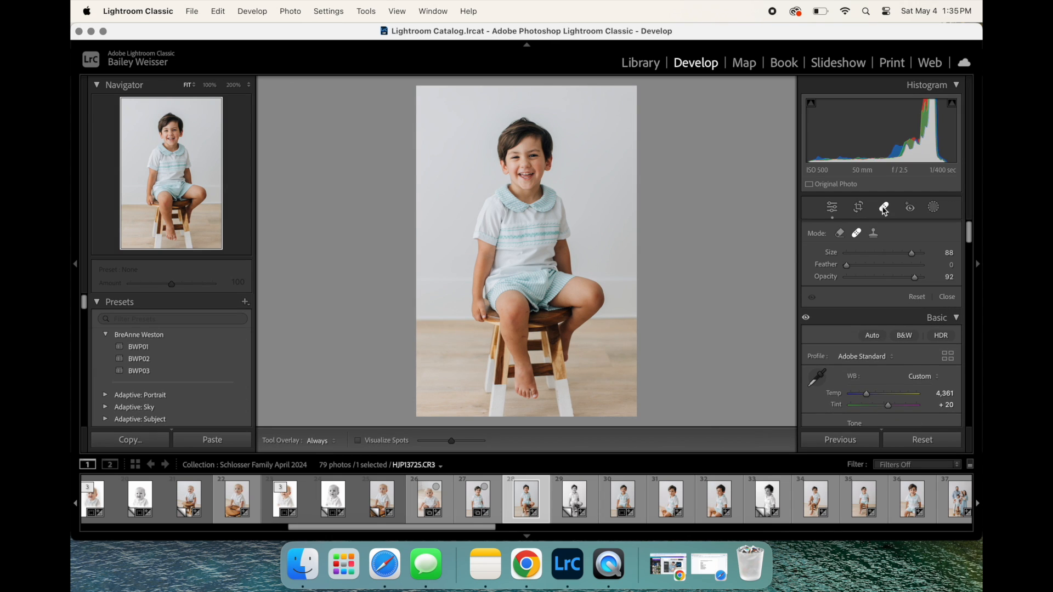
{"action": "left_click", "coordinate": [934, 207]}
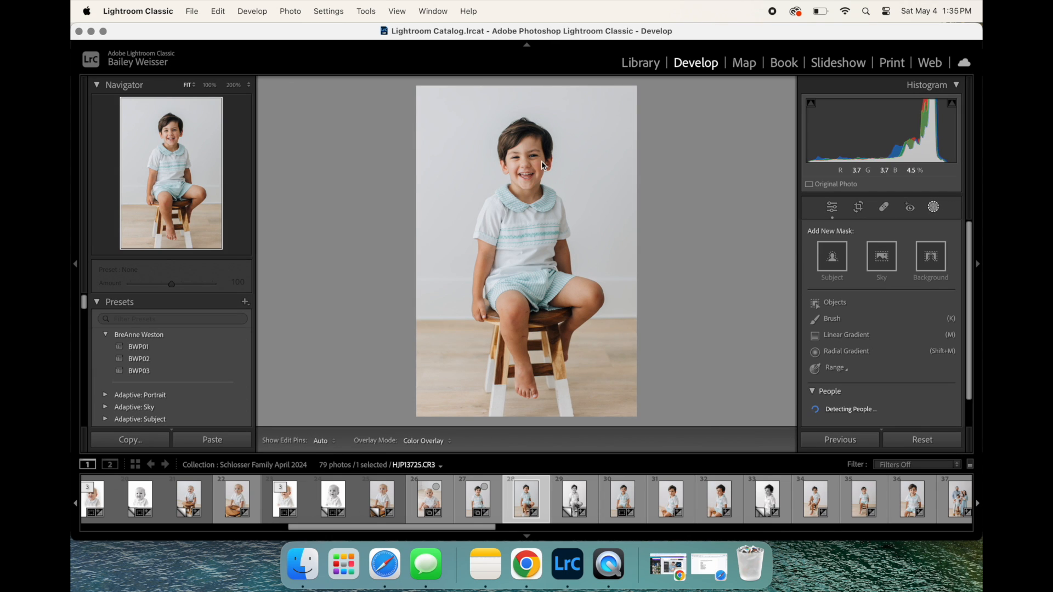
{"action": "key", "text": "k"}
{"action": "left_click", "coordinate": [519, 168]}
{"action": "key", "text": "super+z"}
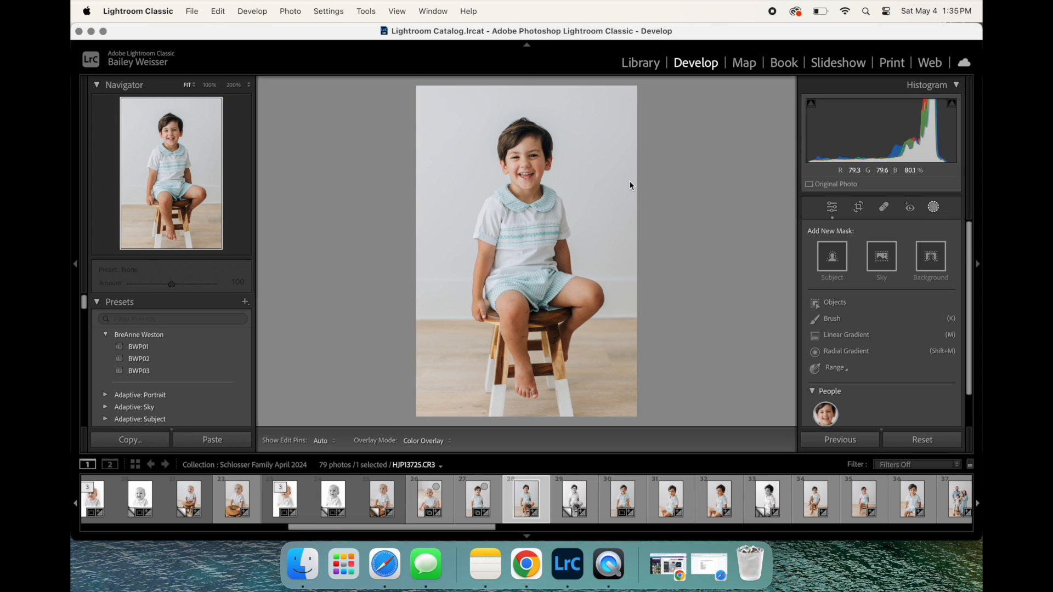
- Toggle the overlay of a size 17 brush mask dabbed on the boy's face, and delete the mask
{"action": "key", "text": "k"}
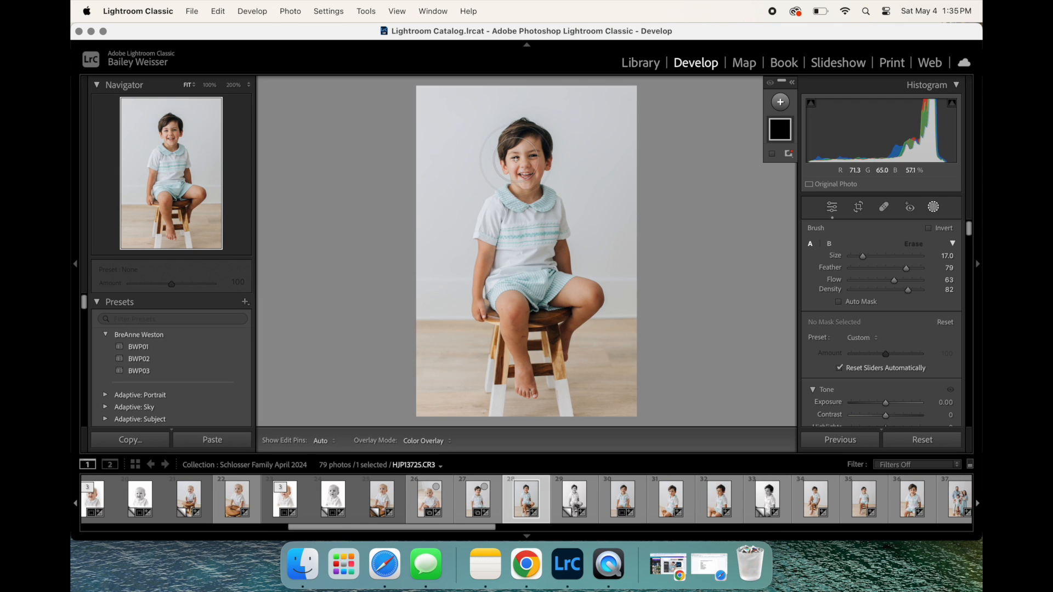
{"action": "left_click", "coordinate": [516, 159]}
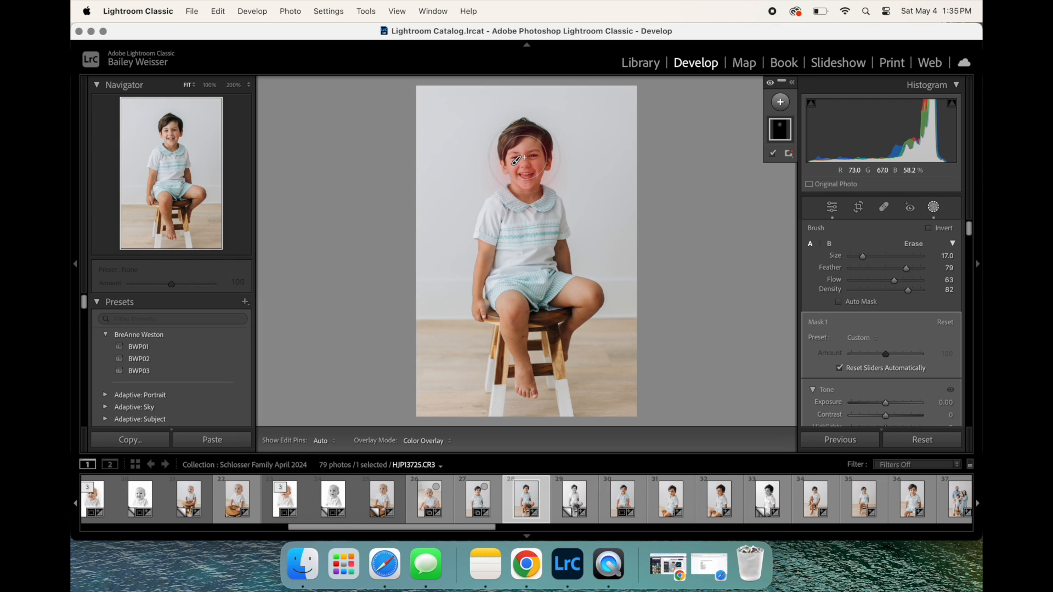
{"action": "key", "text": "o"}
{"action": "key", "text": "o"}
{"action": "key", "text": "o"}
{"action": "key", "text": "o"}
{"action": "key", "text": "Delete"}
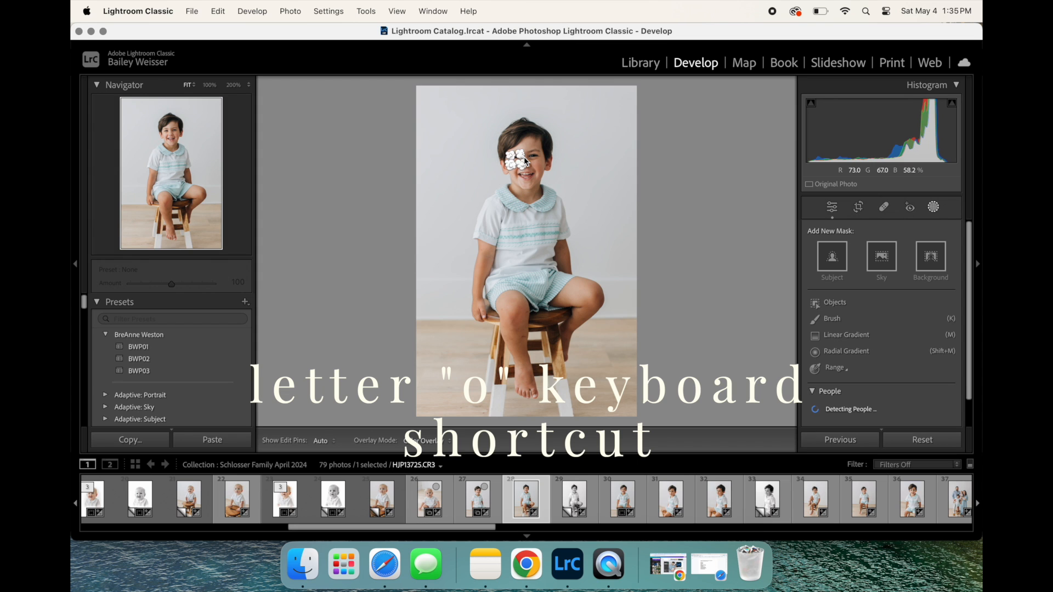
- Paint a size 17 brush mask over the shaded side of the boy's face and set its exposure to 0.35
{"action": "left_click", "coordinate": [524, 157]}
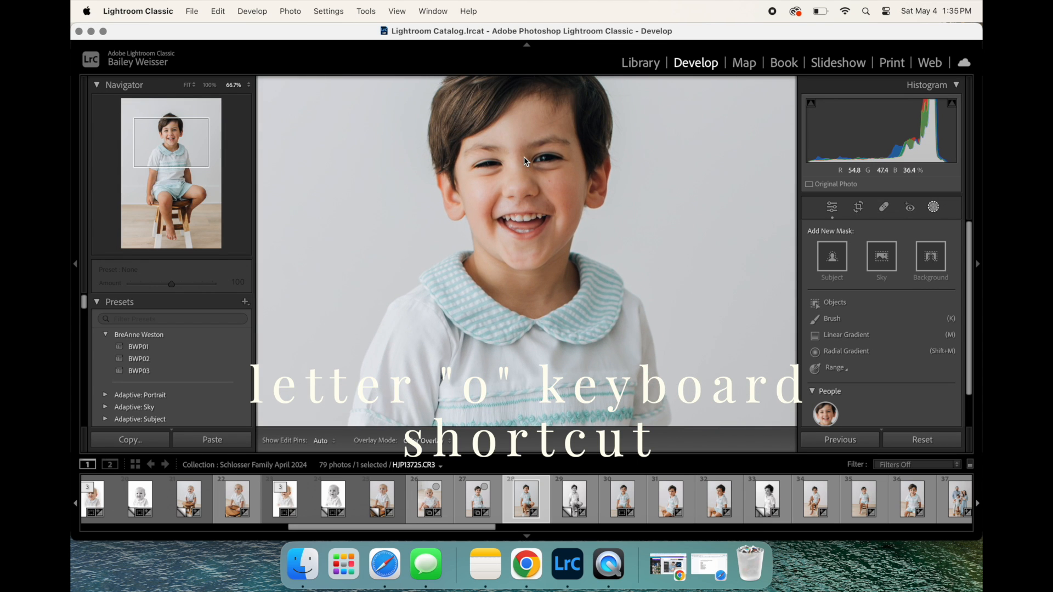
{"action": "key", "text": "k"}
{"action": "mouse_move", "coordinate": [547, 241]}
{"action": "left_mouse_down"}
{"action": "mouse_move", "coordinate": [563, 217]}
{"action": "mouse_move", "coordinate": [560, 185]}
{"action": "mouse_move", "coordinate": [532, 172]}
{"action": "mouse_move", "coordinate": [573, 182]}
{"action": "mouse_move", "coordinate": [543, 252]}
{"action": "mouse_move", "coordinate": [520, 275]}
{"action": "mouse_move", "coordinate": [578, 184]}
{"action": "mouse_move", "coordinate": [540, 115]}
{"action": "left_mouse_up"}
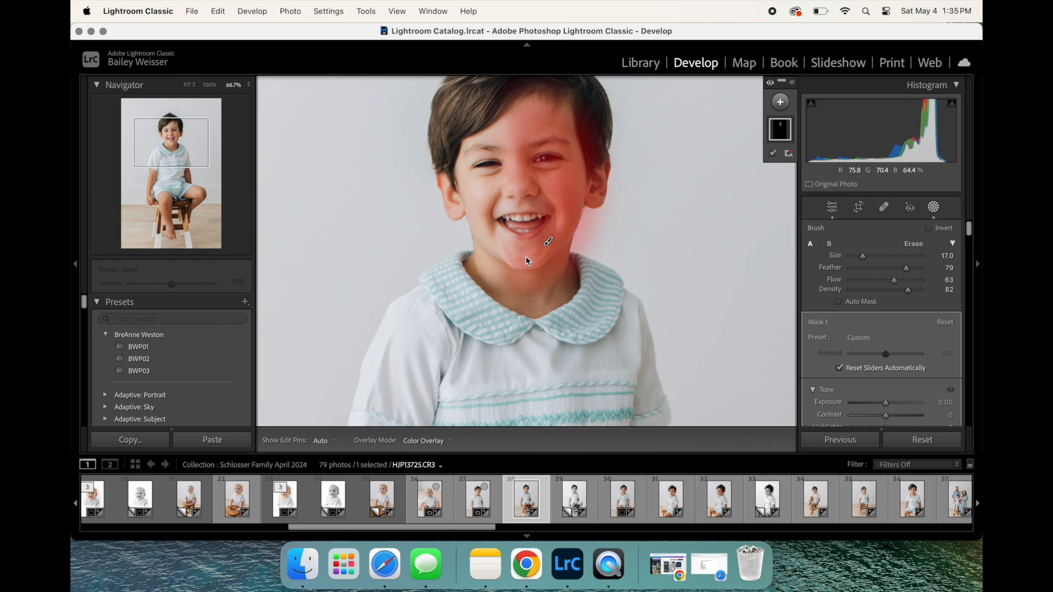
{"action": "key", "text": "o"}
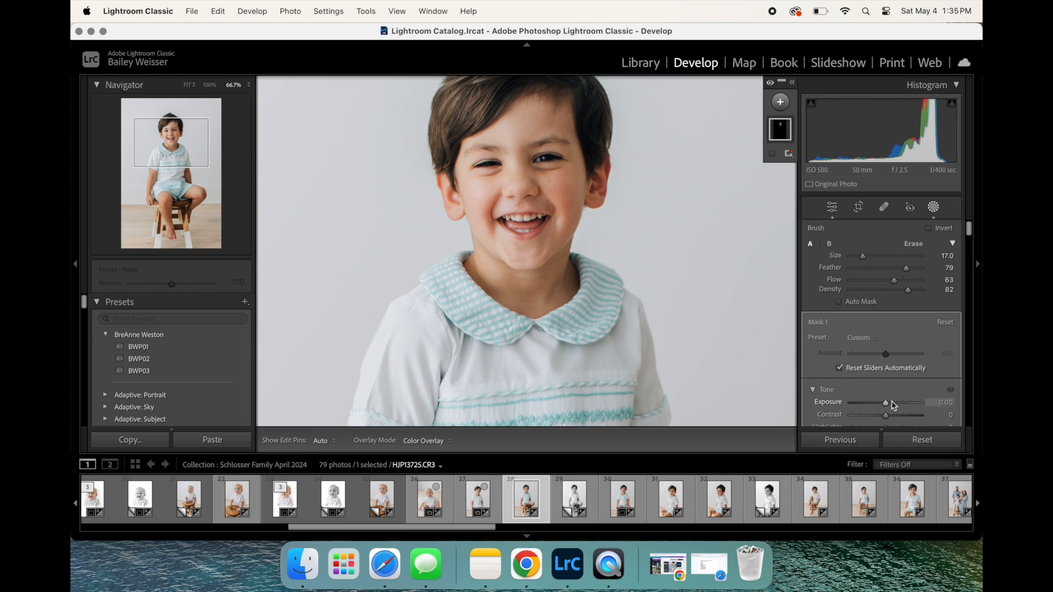
{"action": "left_click_drag", "start_coordinate": [886, 403], "coordinate": [889, 403]}
- Toggle the edit pins and mask overlay, and remove the mask from the boy's face
{"action": "key", "text": "h"}
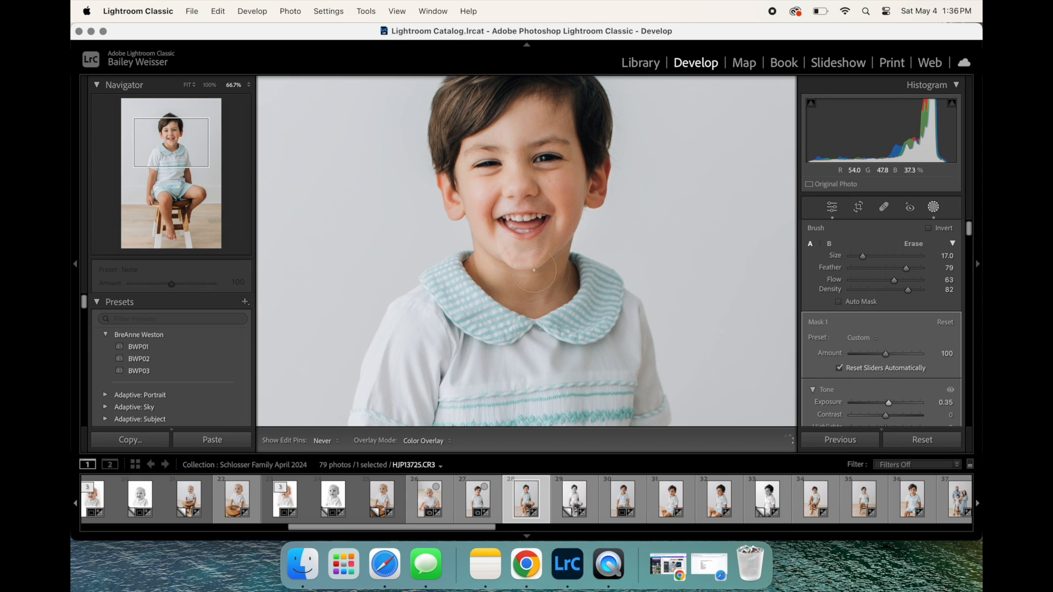
{"action": "key", "text": "h"}
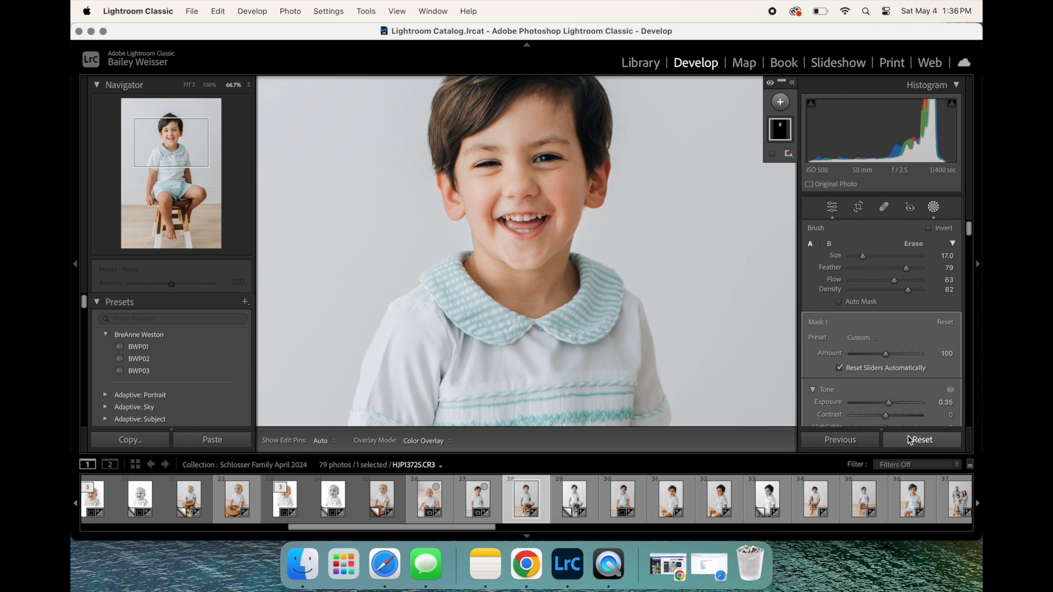
{"action": "key", "text": "o"}
{"action": "left_click", "coordinate": [909, 439]}
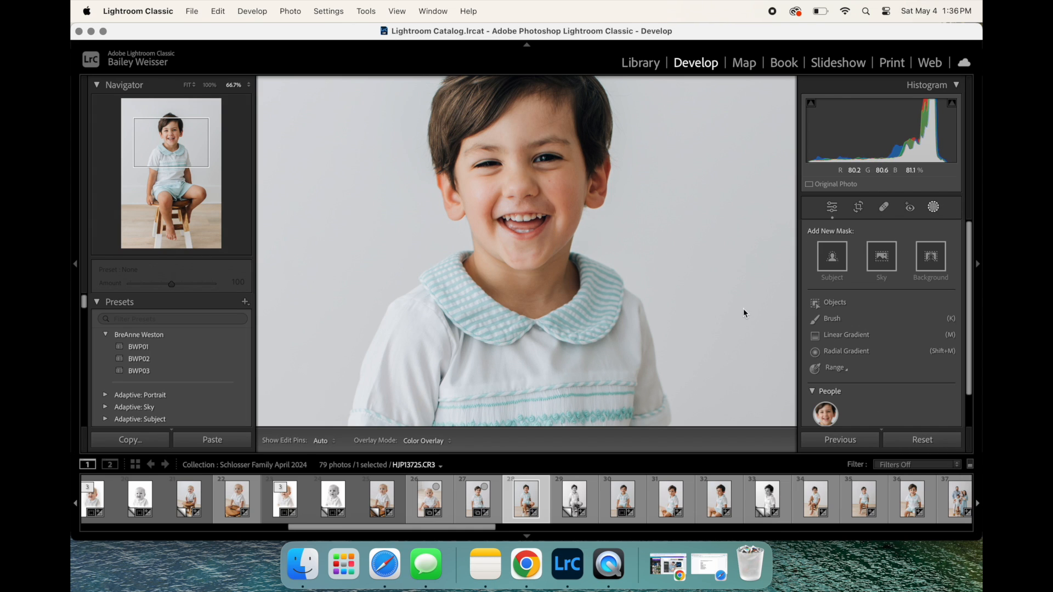
- Examine the boy's legs, arms and clothing at several zoom levels for dark areas that need brushing
{"action": "scroll", "coordinate": [636, 193], "scroll_direction": "down", "scroll_amount": 10}
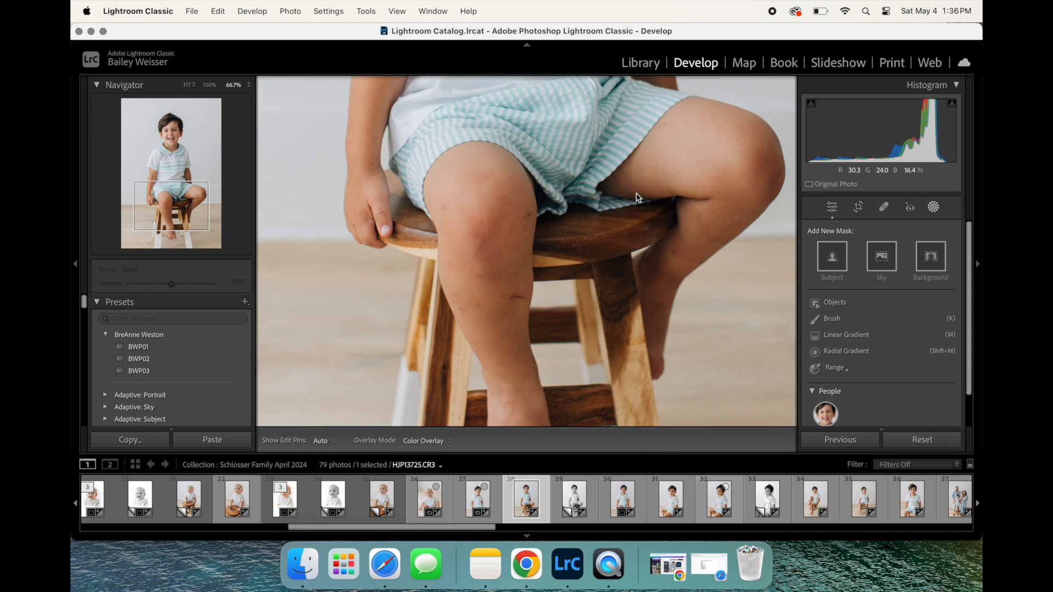
{"action": "scroll", "coordinate": [636, 193], "scroll_direction": "up", "scroll_amount": 3}
{"action": "scroll", "coordinate": [636, 193], "scroll_direction": "down", "scroll_amount": 4}
{"action": "scroll", "coordinate": [636, 193], "scroll_direction": "down", "scroll_amount": 2}
{"action": "scroll", "coordinate": [636, 193], "scroll_direction": "up", "scroll_amount": 5}
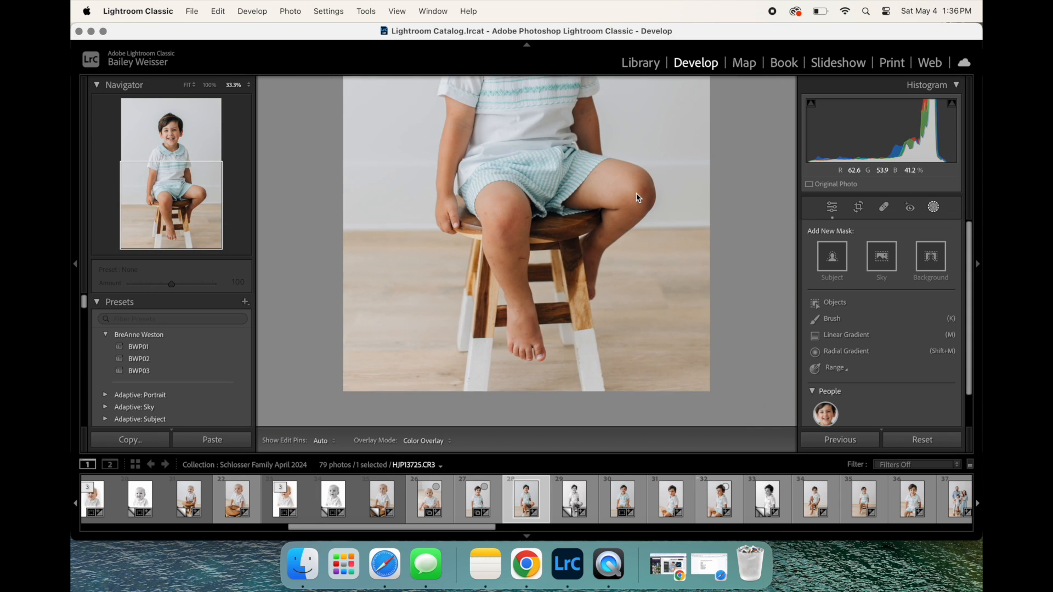
{"action": "scroll", "coordinate": [636, 193], "scroll_direction": "up", "scroll_amount": 3}
{"action": "scroll", "coordinate": [636, 193], "scroll_direction": "down", "scroll_amount": 3}
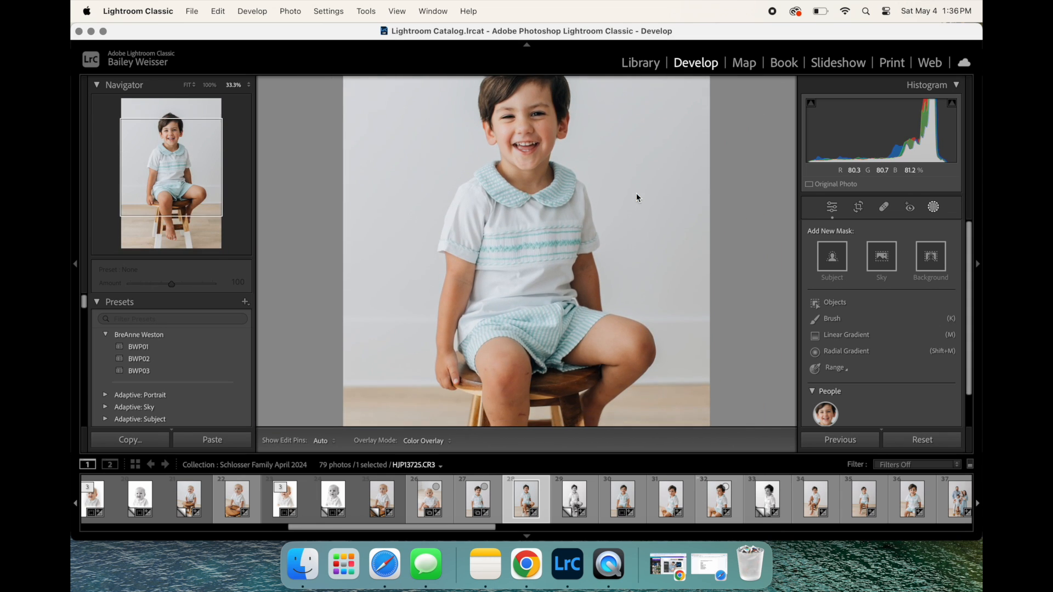
{"action": "scroll", "coordinate": [636, 193], "scroll_direction": "up", "scroll_amount": 3}
{"action": "scroll", "coordinate": [636, 193], "scroll_direction": "down", "scroll_amount": 3}
- Paint a size 29 brush mask without Auto Mask over the boy's shaded arm and set its exposure to 1.43
{"action": "scroll", "coordinate": [636, 193], "scroll_direction": "left", "scroll_amount": 2}
{"action": "key", "text": "k"}
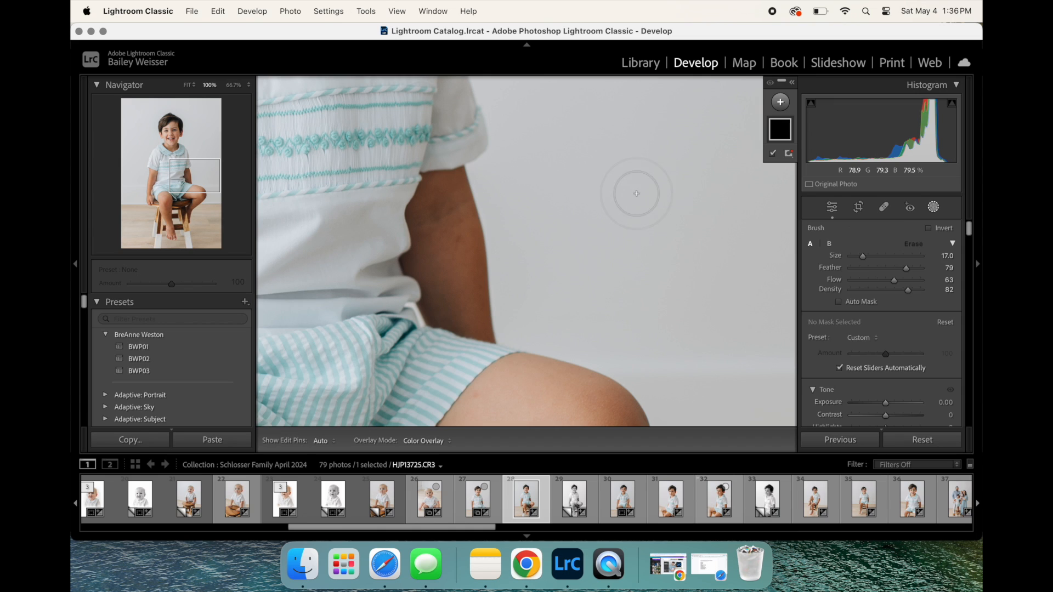
{"action": "scroll", "coordinate": [451, 327], "scroll_direction": "up", "scroll_amount": 5}
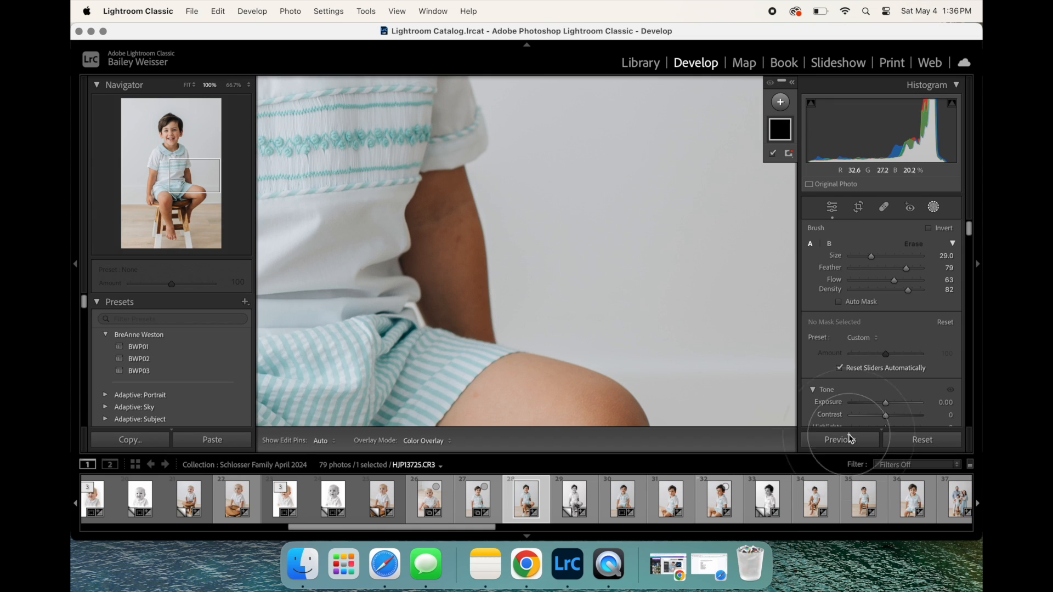
{"action": "mouse_move", "coordinate": [455, 301]}
{"action": "left_mouse_down"}
{"action": "mouse_move", "coordinate": [460, 251]}
{"action": "mouse_move", "coordinate": [460, 333]}
{"action": "left_mouse_up"}
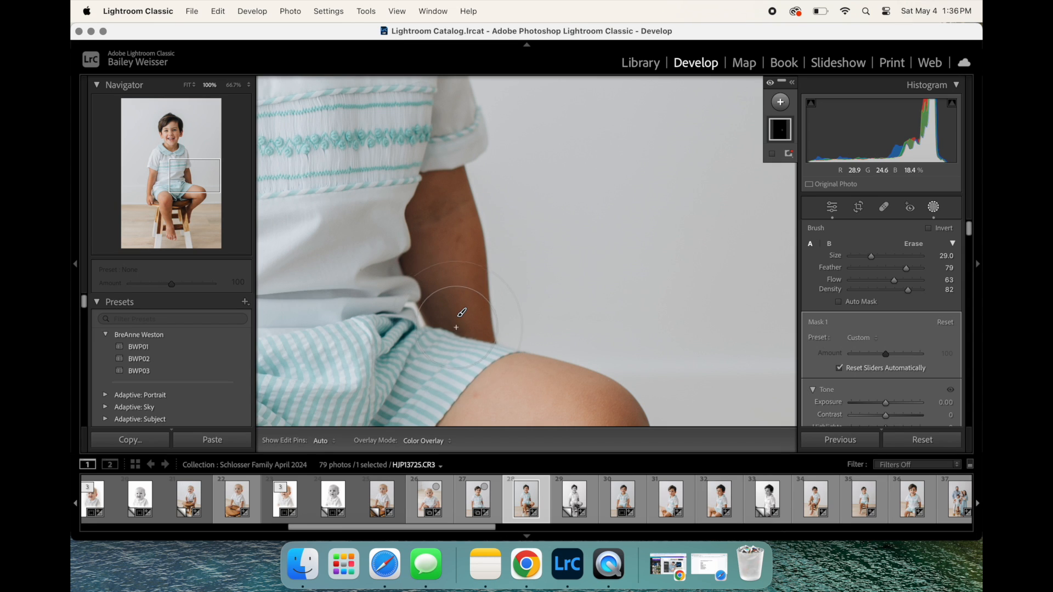
{"action": "key", "text": "h"}
{"action": "left_click_drag", "start_coordinate": [885, 403], "coordinate": [901, 405]}
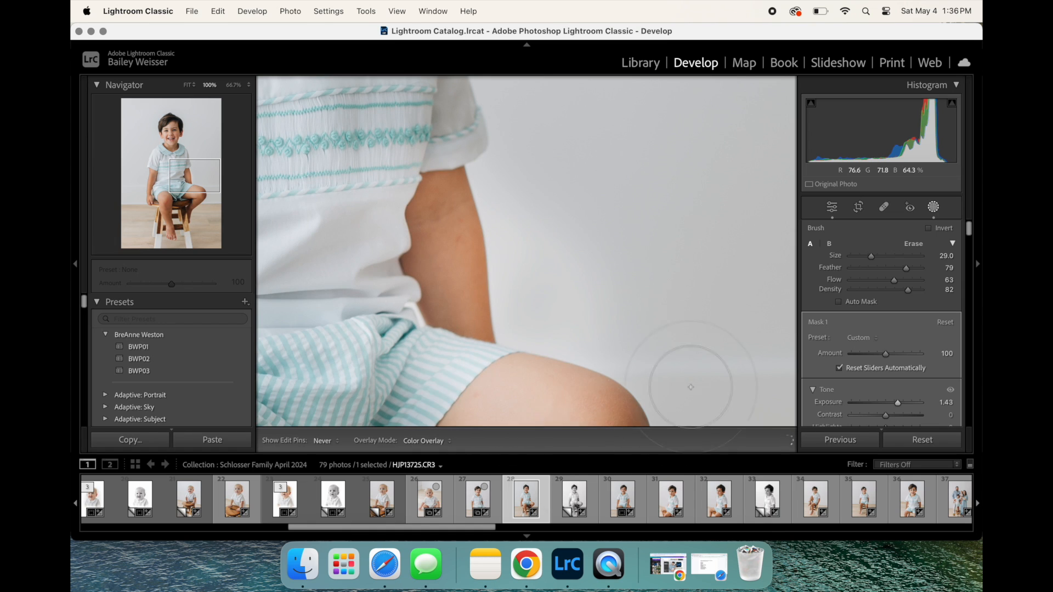
{"action": "mouse_move", "coordinate": [421, 83]}
{"action": "left_mouse_down"}
{"action": "mouse_move", "coordinate": [574, 183]}
{"action": "mouse_move", "coordinate": [578, 447]}
{"action": "mouse_move", "coordinate": [504, 409]}
{"action": "mouse_move", "coordinate": [489, 286]}
{"action": "mouse_move", "coordinate": [380, 218]}
{"action": "mouse_move", "coordinate": [392, 199]}
{"action": "mouse_move", "coordinate": [463, 213]}
{"action": "left_mouse_up"}
- Toggle the mask overlay to inspect the brushed area around the arm, and undo the arm's brush mask and exposure change
{"action": "key", "text": "o"}
{"action": "key", "text": "o"}
{"action": "key", "text": "o"}
{"action": "key", "text": "o"}
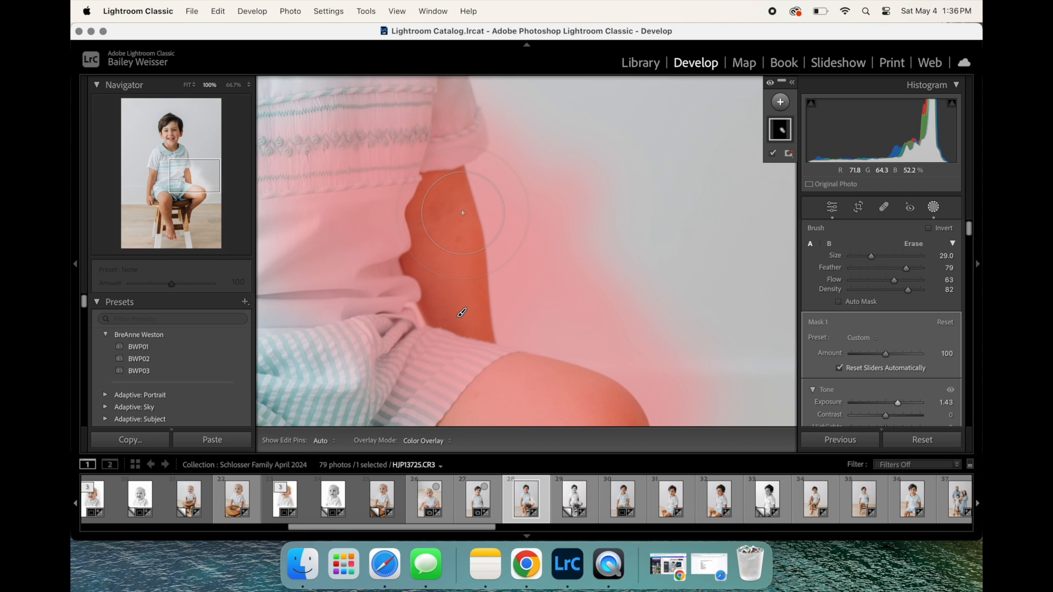
{"action": "key", "text": "super+z"}
{"action": "key", "text": "super+z"}
{"action": "key", "text": "super+z"}
{"action": "key", "text": "super+z"}
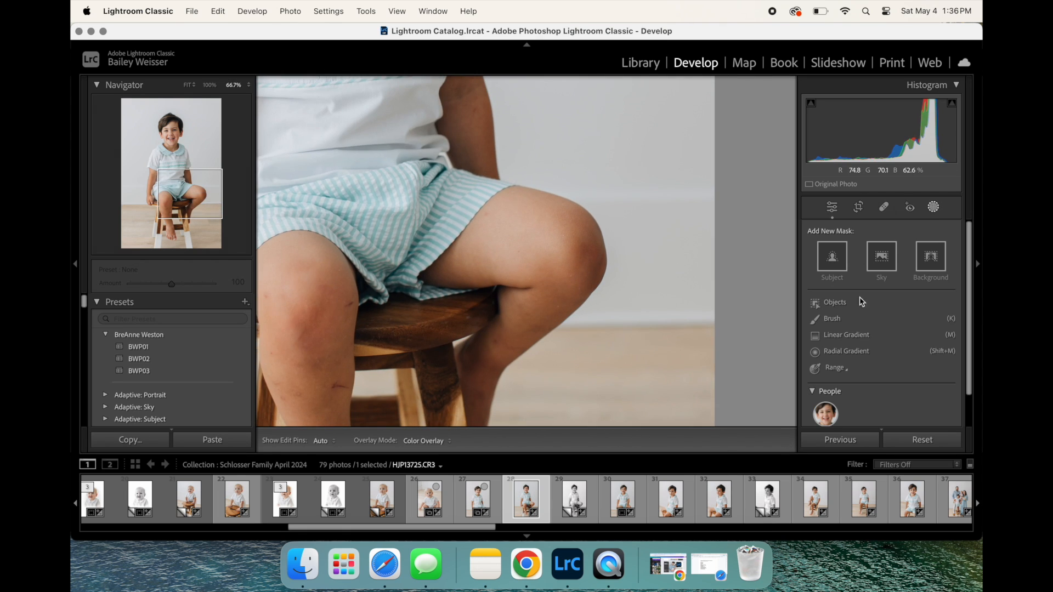
- Create a new brush mask with Auto Mask enabled and size 21, and paint it over the boy's shaded arm
{"action": "scroll", "coordinate": [940, 259], "scroll_direction": "down", "scroll_amount": 2}
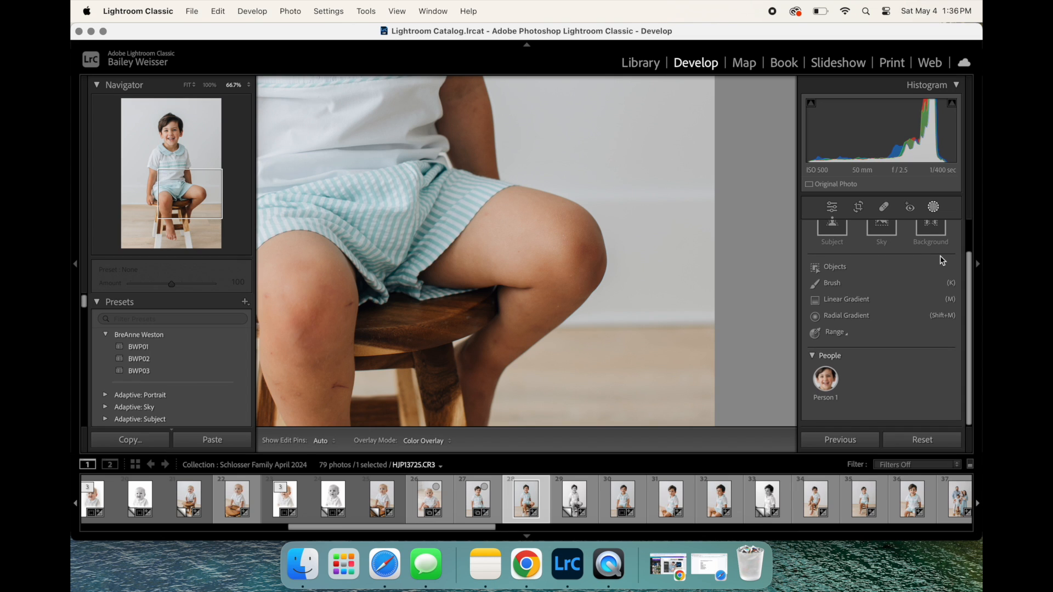
{"action": "left_click", "coordinate": [907, 287]}
{"action": "scroll", "coordinate": [907, 288], "scroll_direction": "down", "scroll_amount": 10}
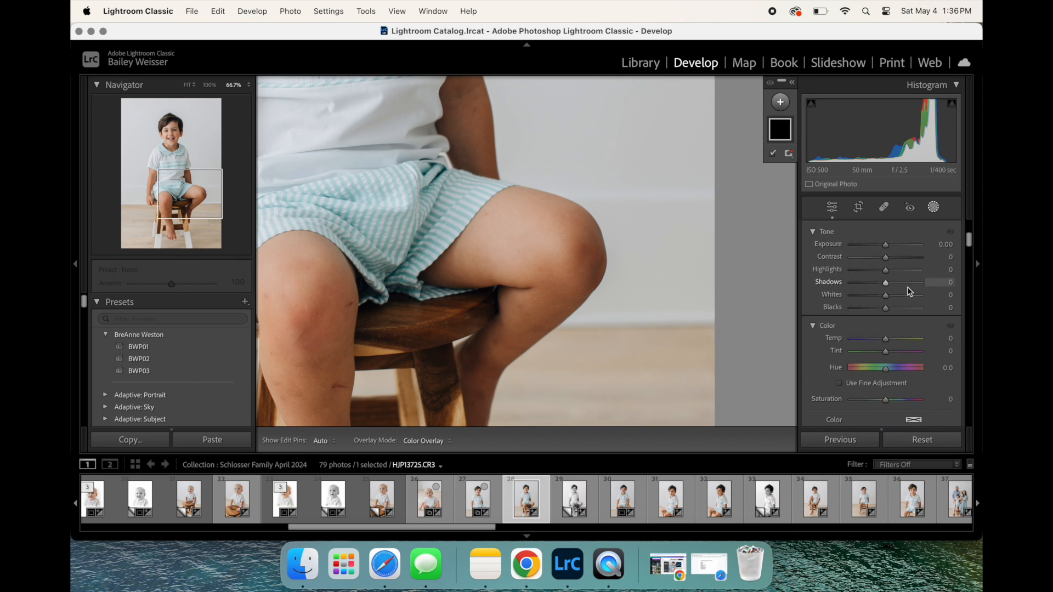
{"action": "scroll", "coordinate": [907, 287], "scroll_direction": "up", "scroll_amount": 11}
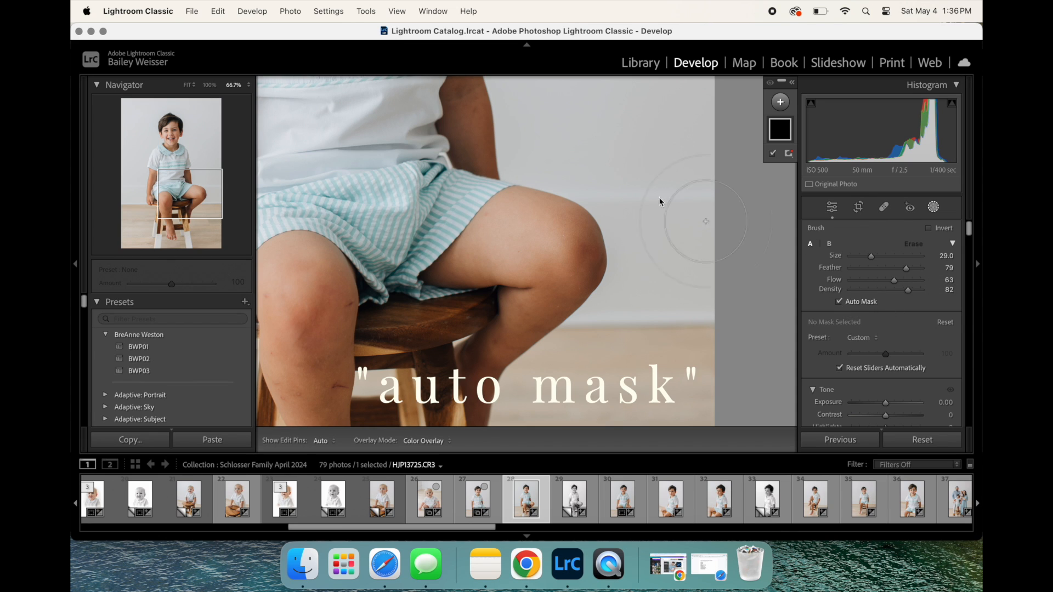
{"action": "left_click", "coordinate": [187, 172]}
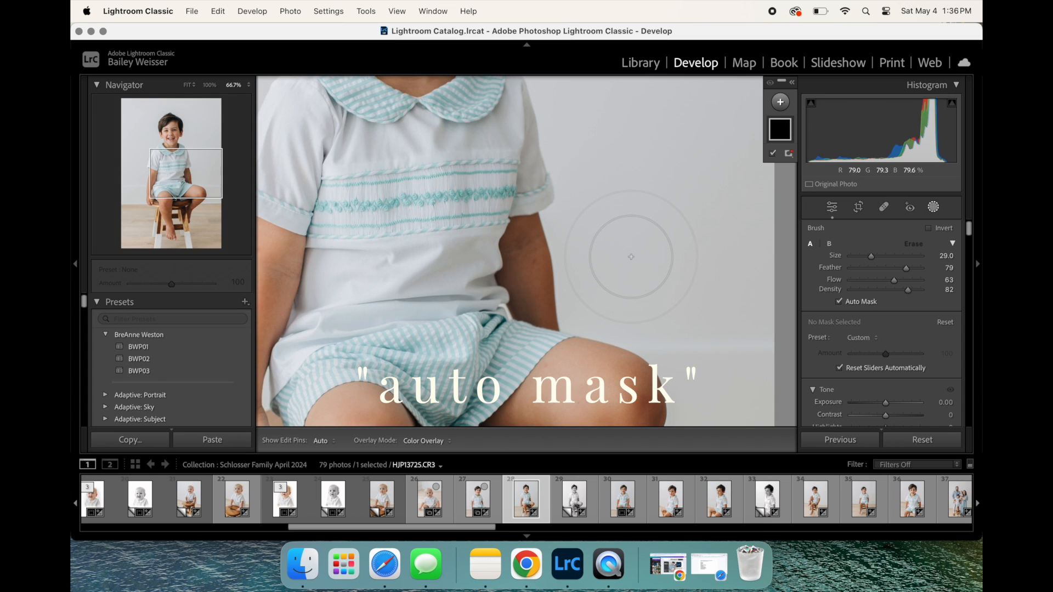
{"action": "scroll", "coordinate": [532, 272], "scroll_direction": "down", "scroll_amount": 8}
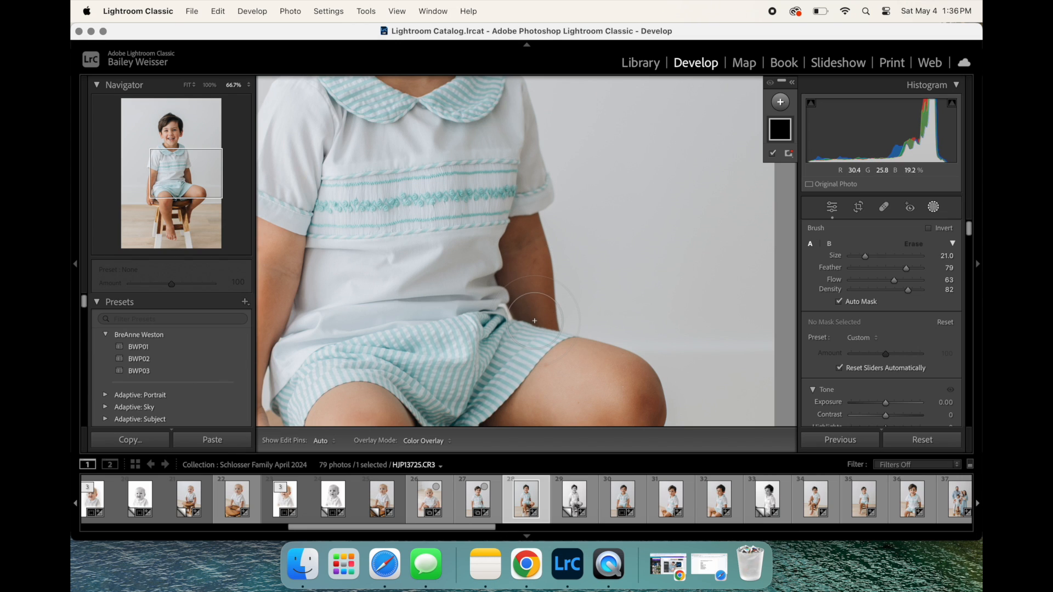
{"action": "left_click_drag", "start_coordinate": [534, 314], "coordinate": [520, 249]}
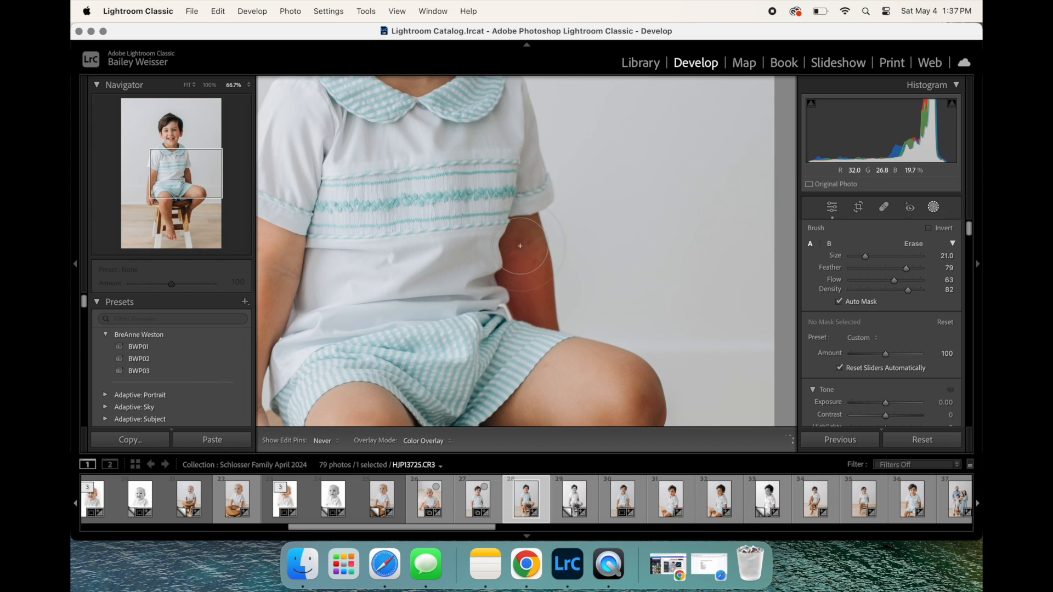
{"action": "mouse_move", "coordinate": [518, 213]}
{"action": "left_mouse_down"}
{"action": "mouse_move", "coordinate": [541, 316]}
{"action": "mouse_move", "coordinate": [522, 237]}
{"action": "left_mouse_up"}
- Check the mask's edges along the arm, set its exposure to 1.00, and close the masking tool
{"action": "key", "text": "super+equal"}
{"action": "key", "text": "super+equal"}
{"action": "key", "text": "super+equal"}
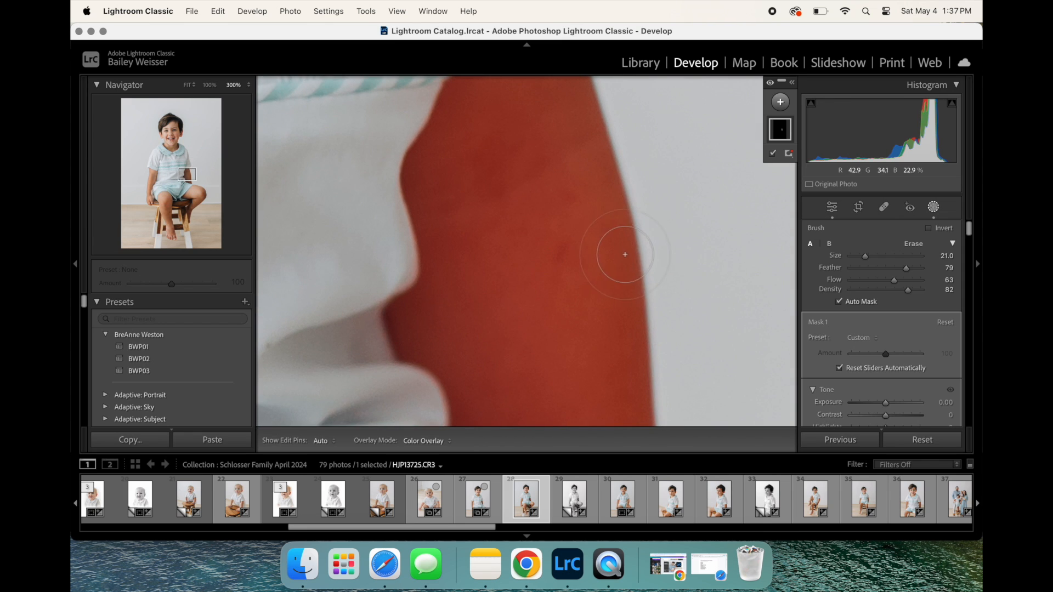
{"action": "key", "text": "super+minus"}
{"action": "key", "text": "super+minus"}
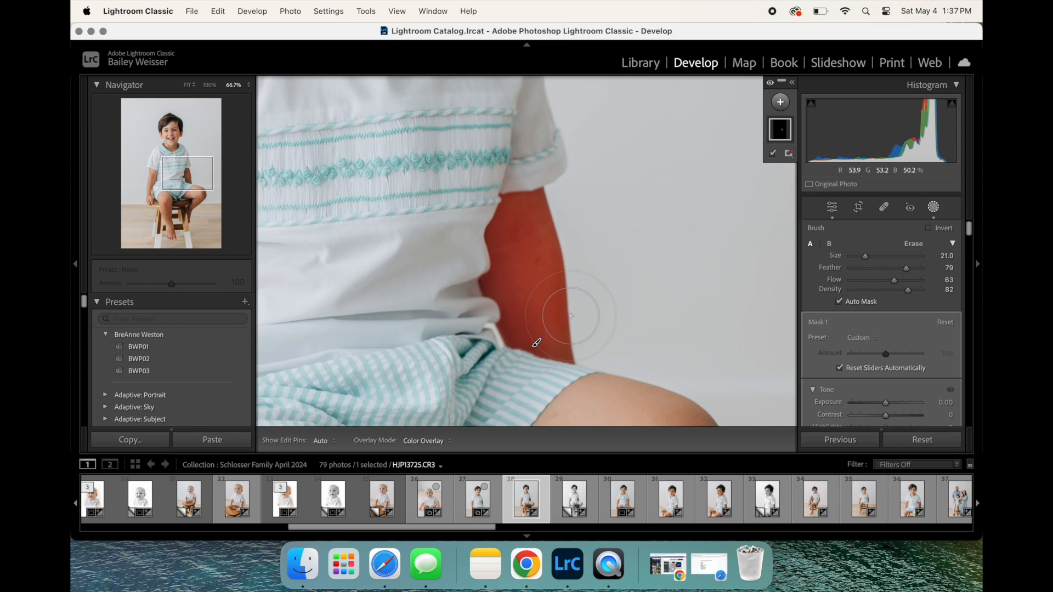
{"action": "key", "text": "super+minus"}
{"action": "left_click_drag", "start_coordinate": [886, 402], "coordinate": [893, 403]}
{"action": "key", "text": "super+minus"}
{"action": "key", "text": "super+minus"}
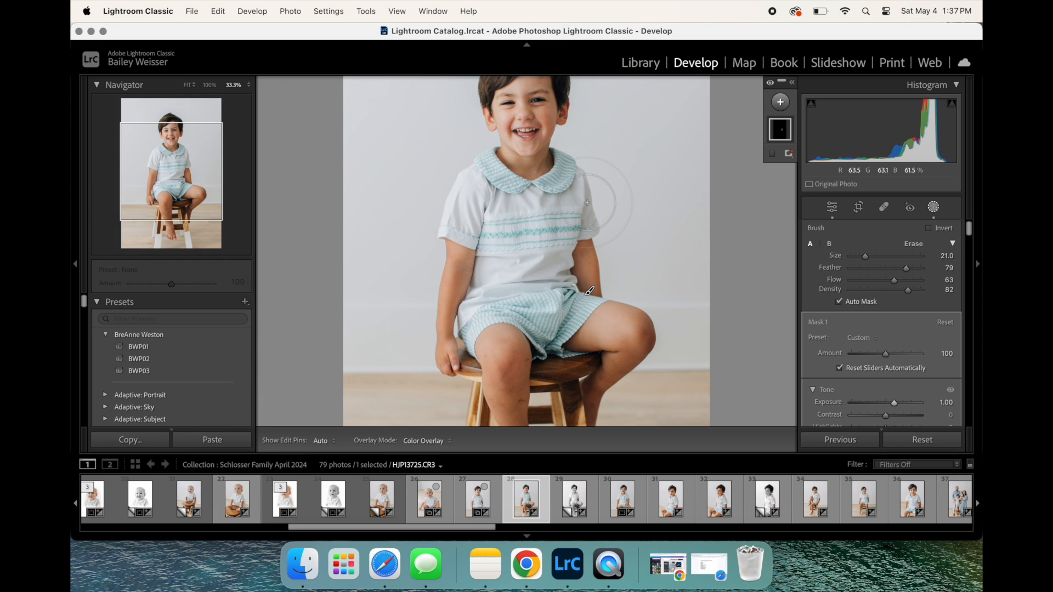
{"action": "key", "text": "k"}
- Start another brush mask with the Soften Skin (Lite) preset and paint it over the boy's face
{"action": "left_click_drag", "start_coordinate": [547, 116], "coordinate": [547, 203]}
{"action": "left_click", "coordinate": [547, 203]}
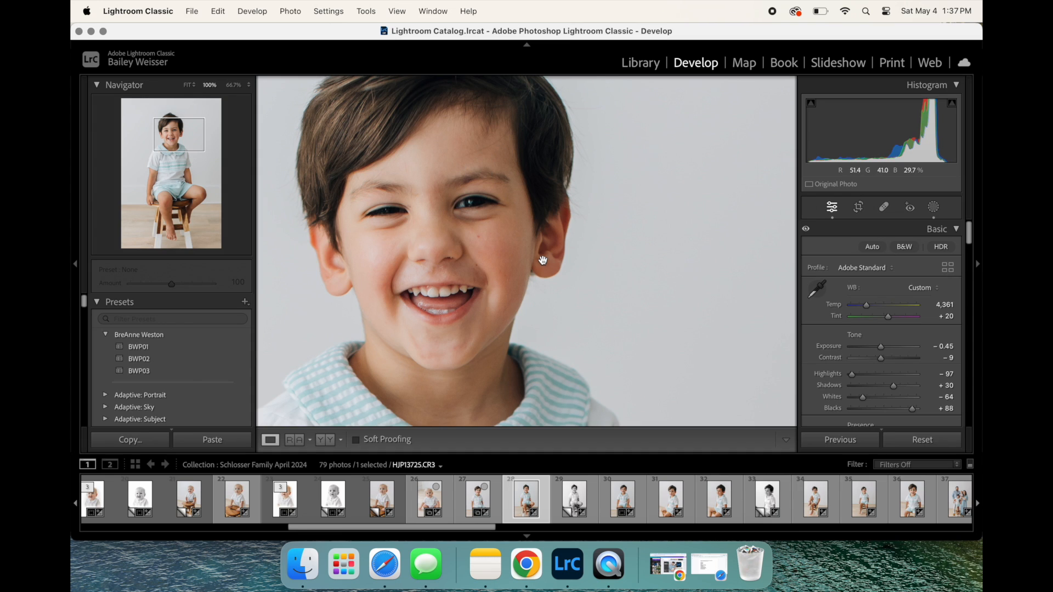
{"action": "key", "text": "k"}
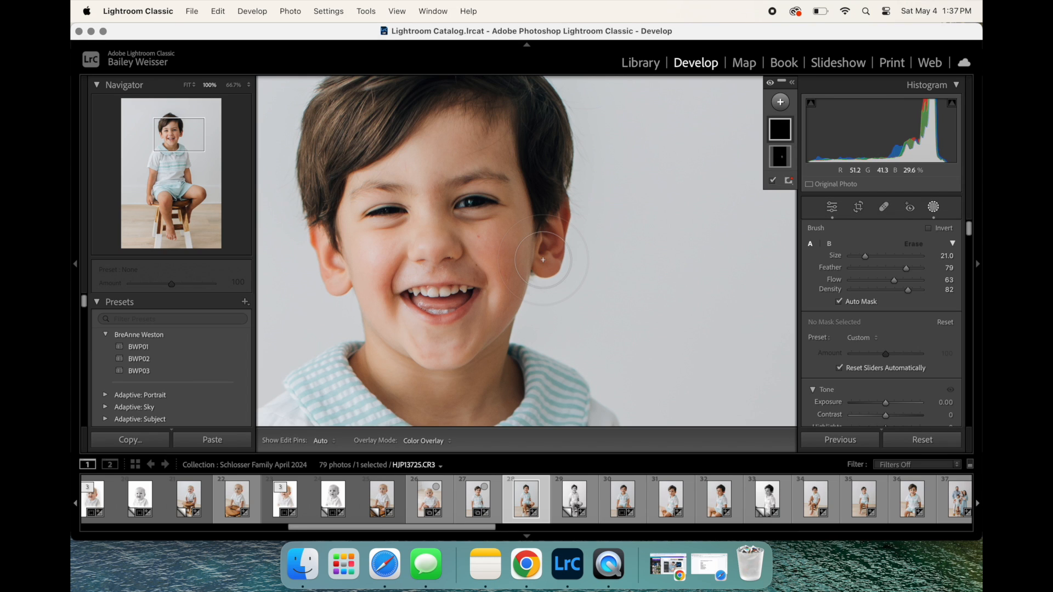
{"action": "scroll", "coordinate": [856, 408], "scroll_direction": "down", "scroll_amount": 3}
{"action": "scroll", "coordinate": [848, 263], "scroll_direction": "up", "scroll_amount": 3}
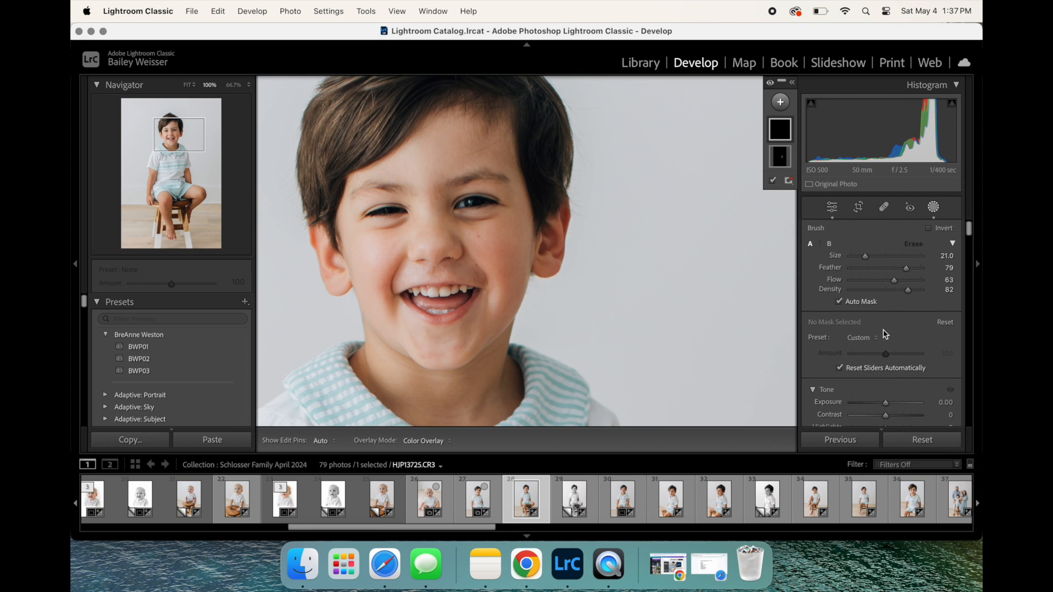
{"action": "left_click", "coordinate": [869, 338]}
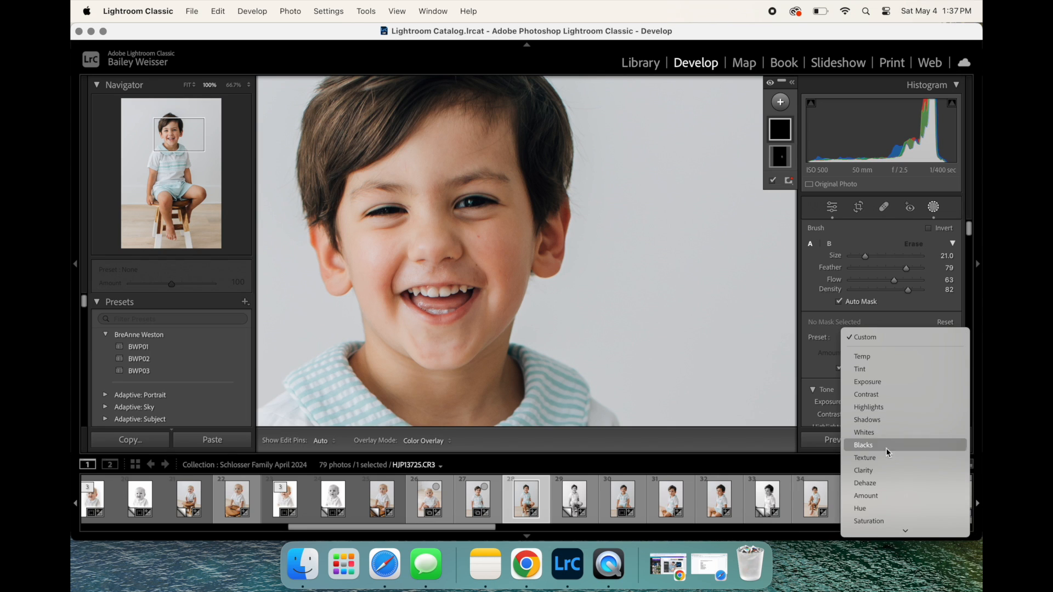
{"action": "left_click", "coordinate": [880, 482]}
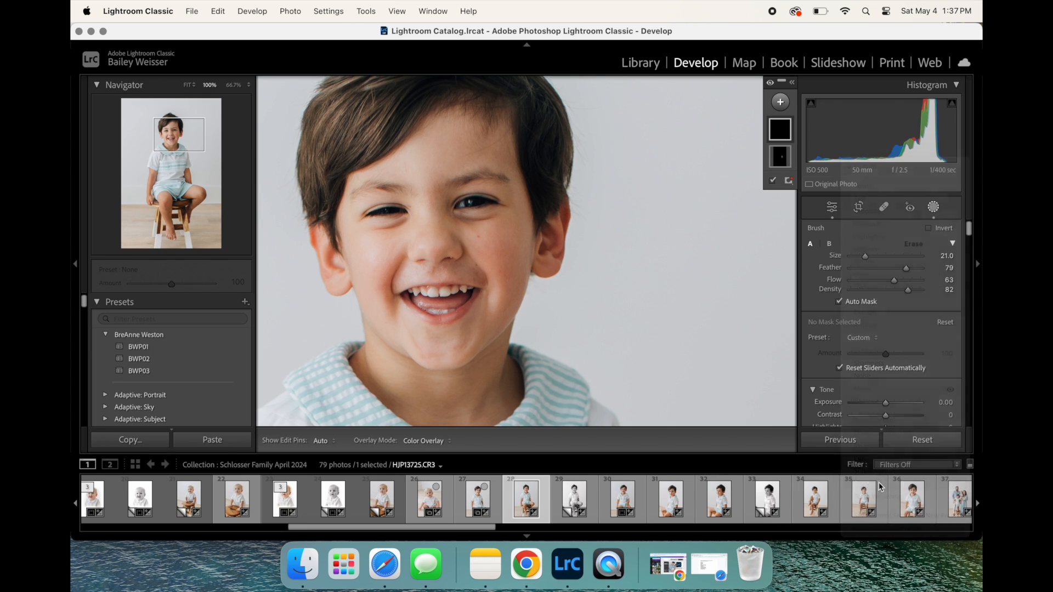
{"action": "mouse_move", "coordinate": [486, 149]}
{"action": "left_mouse_down"}
{"action": "mouse_move", "coordinate": [472, 135]}
{"action": "mouse_move", "coordinate": [460, 155]}
{"action": "mouse_move", "coordinate": [428, 164]}
{"action": "mouse_move", "coordinate": [378, 203]}
{"action": "mouse_move", "coordinate": [395, 296]}
{"action": "mouse_move", "coordinate": [502, 322]}
{"action": "mouse_move", "coordinate": [540, 219]}
{"action": "mouse_move", "coordinate": [493, 154]}
{"action": "left_mouse_up"}
- Examine the softened skin on the boy's face, toggling the masking tool to review the brush masks
{"action": "scroll", "coordinate": [479, 151], "scroll_direction": "up", "scroll_amount": 3}
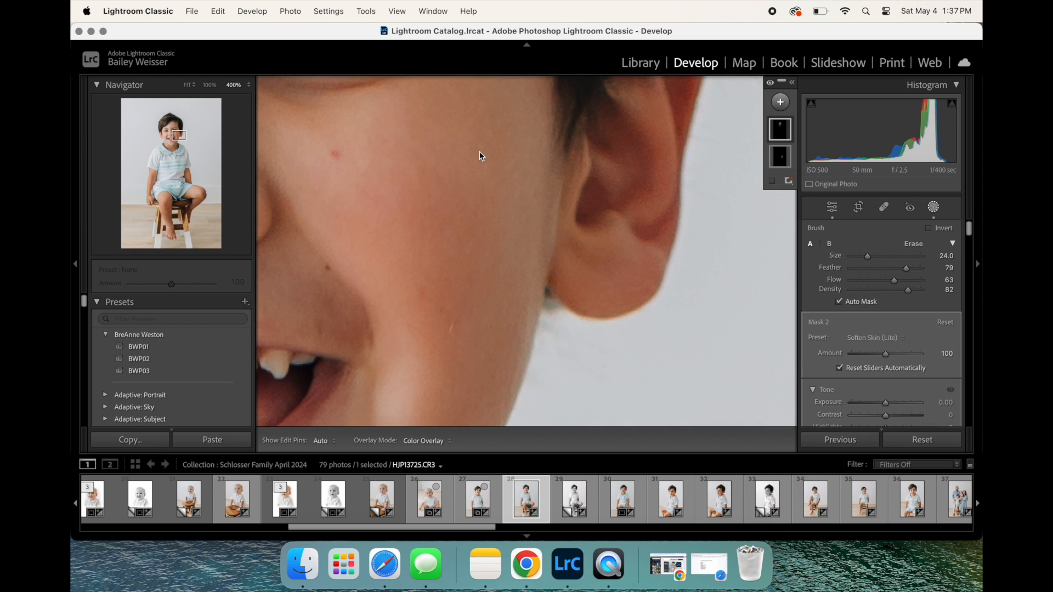
{"action": "scroll", "coordinate": [479, 152], "scroll_direction": "down", "scroll_amount": 4}
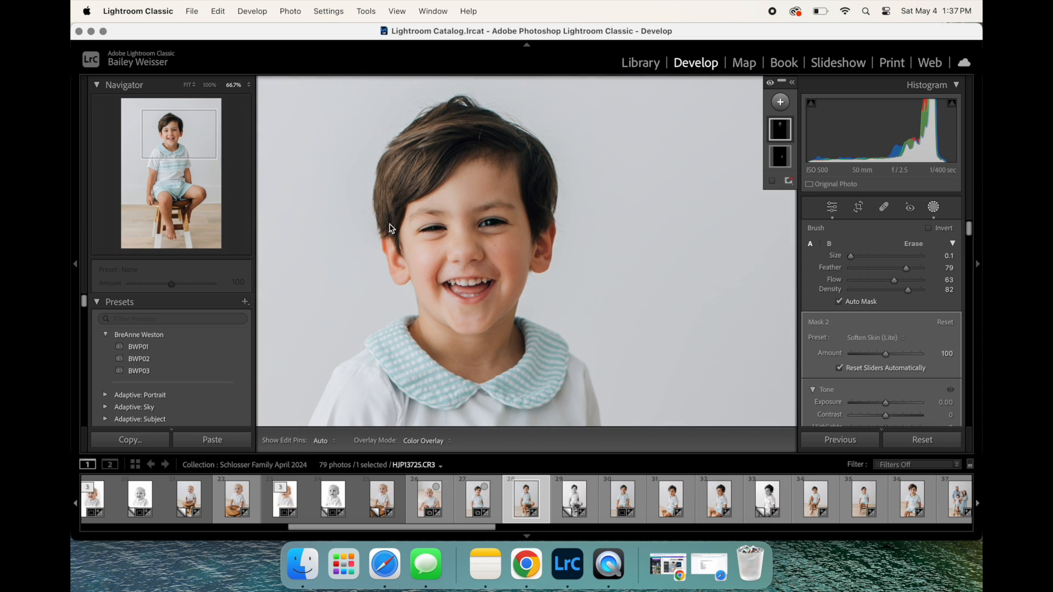
{"action": "key", "text": "k"}
{"action": "key", "text": "k"}
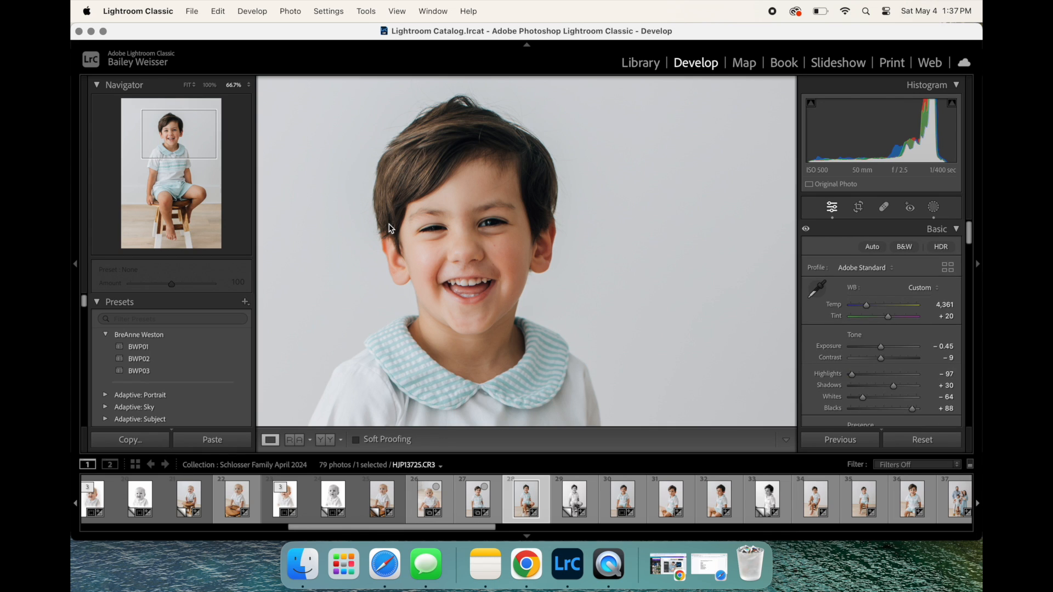
{"action": "key", "text": "k"}
{"action": "left_click", "coordinate": [783, 156]}
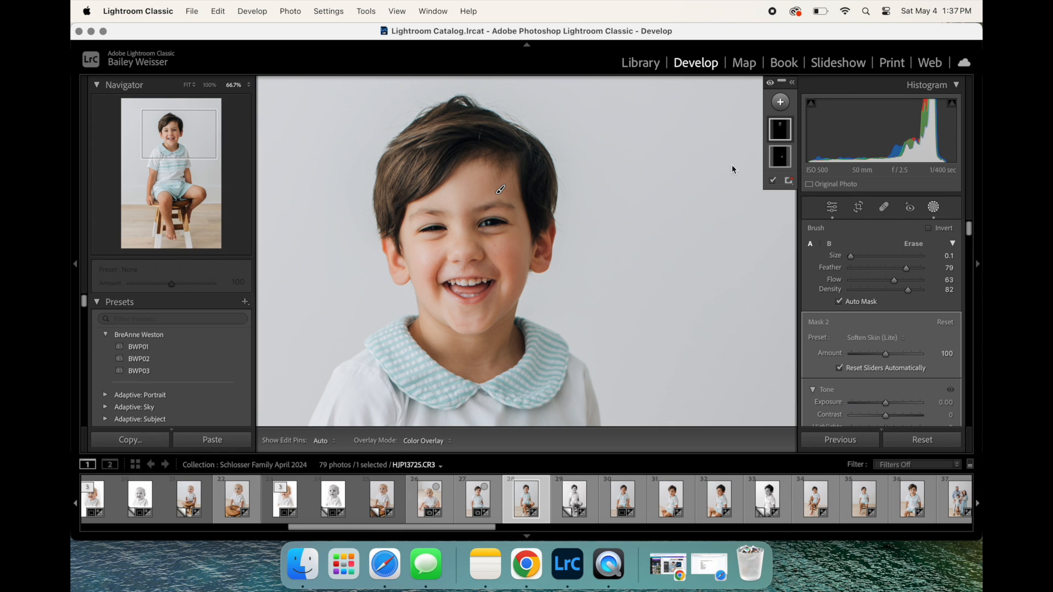
{"action": "mouse_move", "coordinate": [500, 190]}
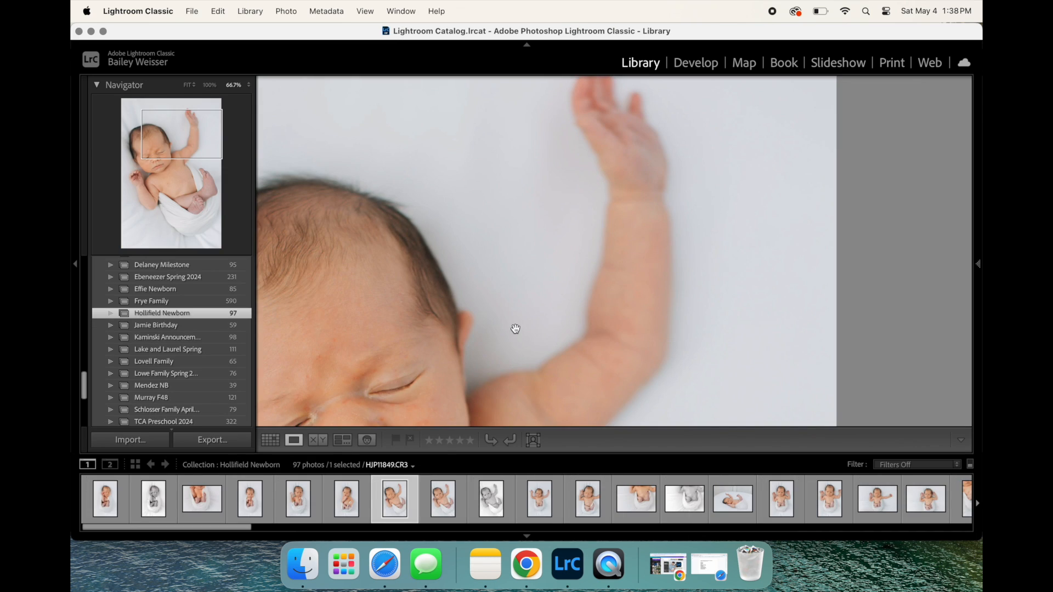
- Examine the newborn's face, chest and foot for skin blemishes
{"action": "key", "text": "super+minus"}
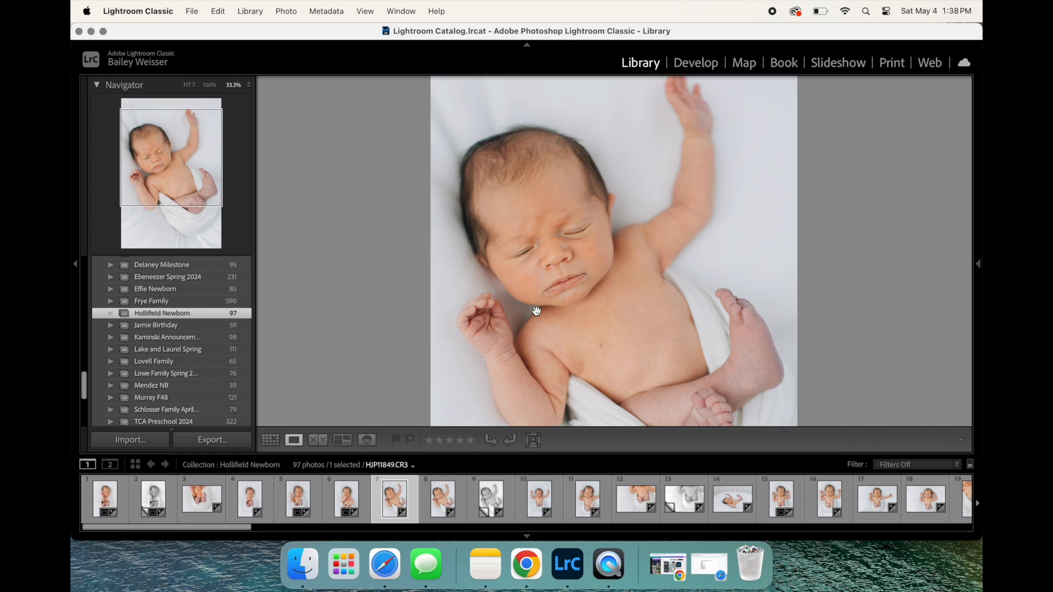
{"action": "key", "text": "super+equal"}
{"action": "scroll", "coordinate": [536, 312], "scroll_direction": "right", "scroll_amount": 4}
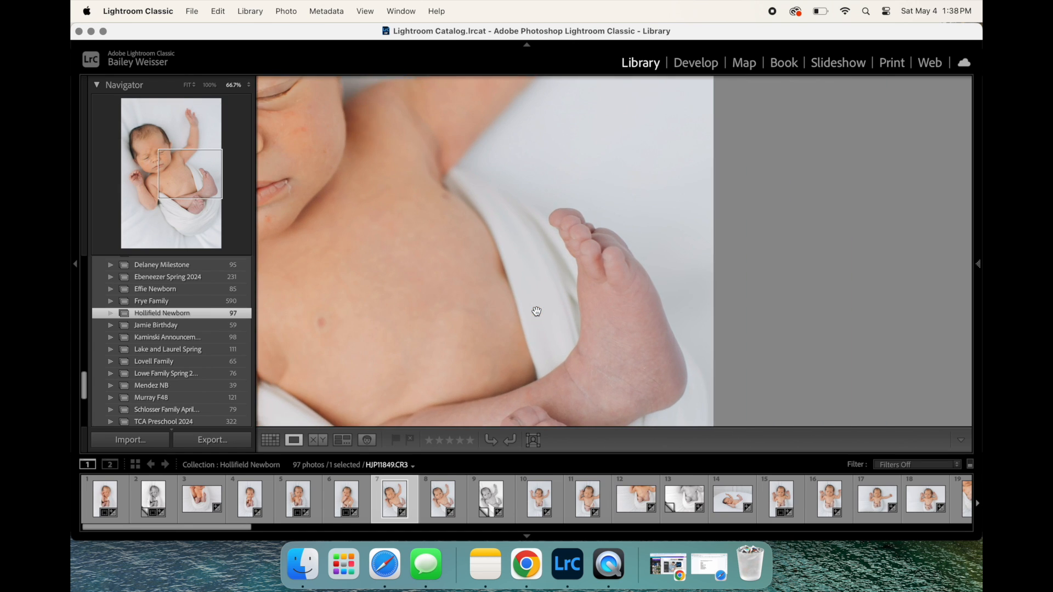
{"action": "scroll", "coordinate": [536, 311], "scroll_direction": "up", "scroll_amount": 2}
{"action": "scroll", "coordinate": [536, 311], "scroll_direction": "left", "scroll_amount": 3}
{"action": "scroll", "coordinate": [536, 311], "scroll_direction": "up", "scroll_amount": 3}
{"action": "scroll", "coordinate": [536, 312], "scroll_direction": "left", "scroll_amount": 3}
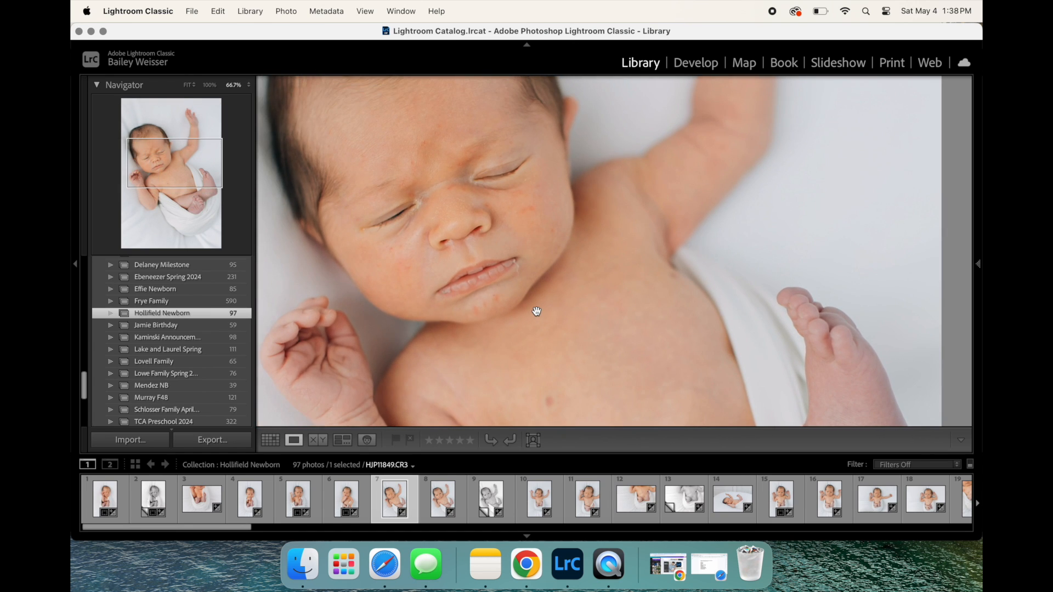
- Heal the blemishes on the newborn's cheek below the eye with a size 44 healing brush at opacity 92
{"action": "key", "text": "q"}
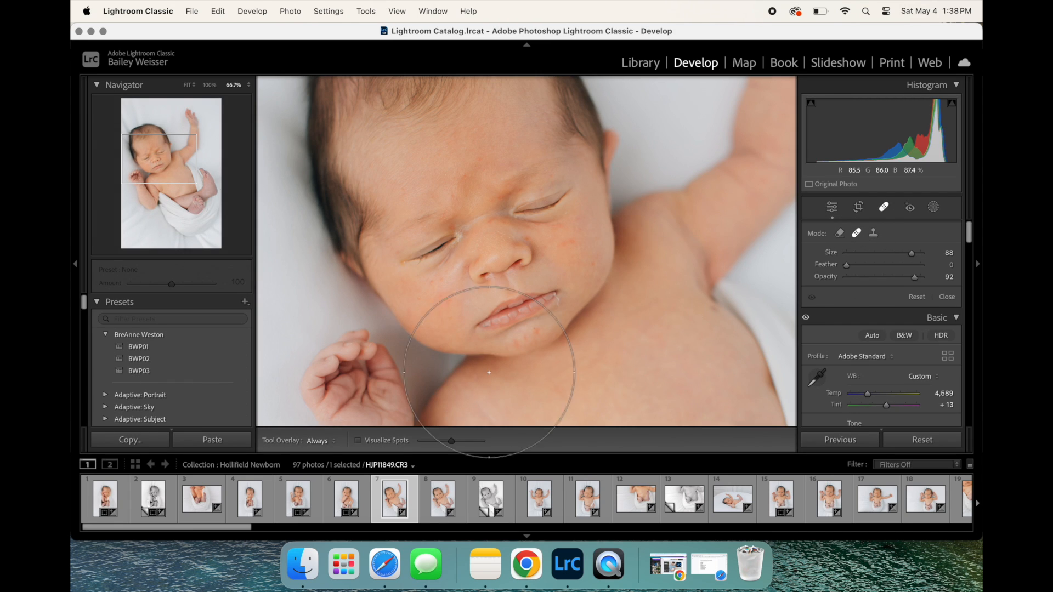
{"action": "scroll", "coordinate": [477, 305], "scroll_direction": "down", "scroll_amount": 10}
{"action": "scroll", "coordinate": [477, 305], "scroll_direction": "down", "scroll_amount": 10}
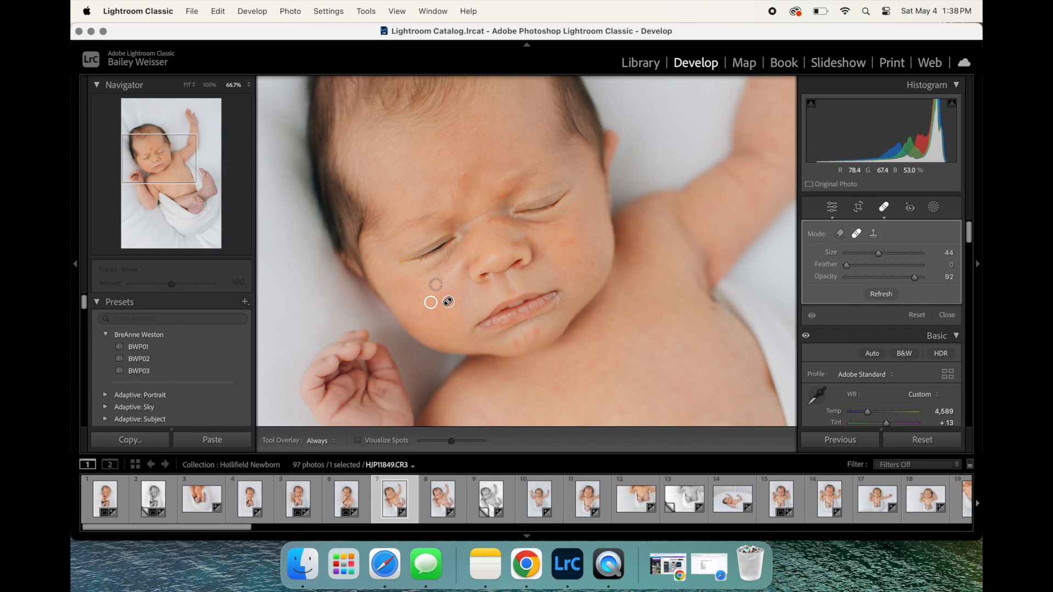
{"action": "left_click", "coordinate": [417, 278]}
- Heal three spots on the newborn's chin, sampling clean skin from the cheek
{"action": "left_click", "coordinate": [513, 343]}
{"action": "left_click_drag", "start_coordinate": [540, 338], "coordinate": [422, 324]}
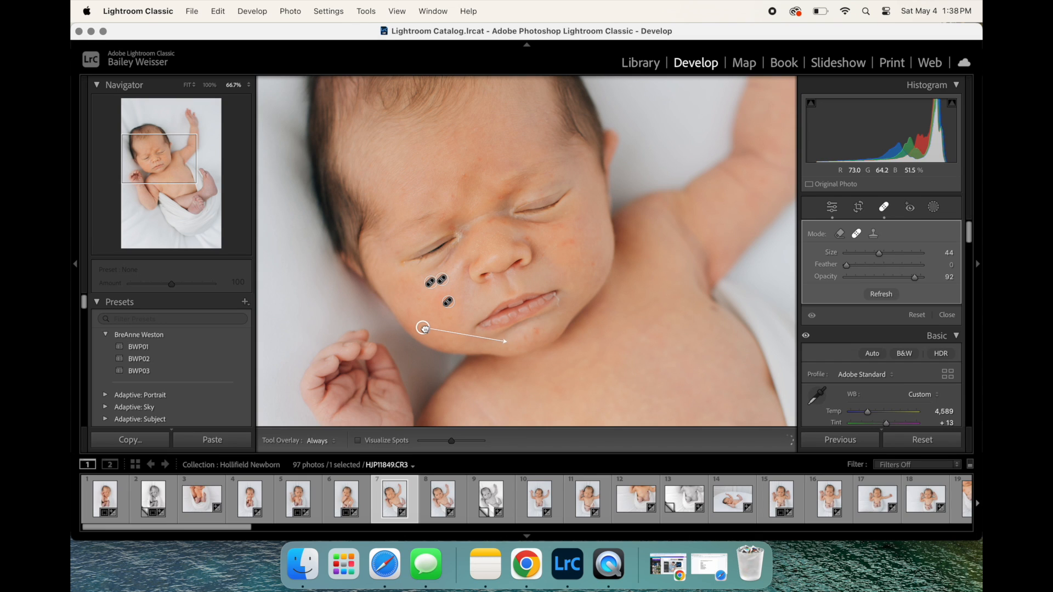
{"action": "left_click", "coordinate": [524, 339]}
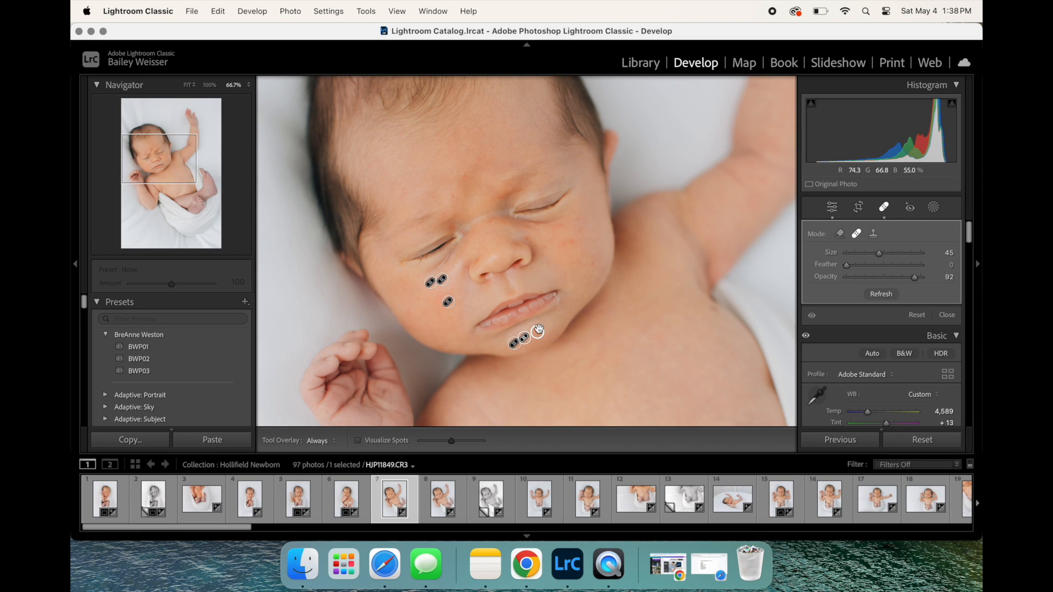
{"action": "left_click_drag", "start_coordinate": [537, 333], "coordinate": [438, 314]}
{"action": "left_click", "coordinate": [537, 332]}
- Heal the redness on the newborn's other cheek and forehead, repositioning the sampled skin areas
{"action": "mouse_move", "coordinate": [567, 244]}
{"action": "left_mouse_down"}
{"action": "mouse_move", "coordinate": [556, 229]}
{"action": "mouse_move", "coordinate": [534, 238]}
{"action": "left_mouse_up"}
{"action": "mouse_move", "coordinate": [563, 372]}
{"action": "left_mouse_down"}
{"action": "mouse_move", "coordinate": [587, 248]}
{"action": "mouse_move", "coordinate": [443, 306]}
{"action": "left_mouse_up"}
{"action": "mouse_move", "coordinate": [451, 194]}
{"action": "left_mouse_down"}
{"action": "mouse_move", "coordinate": [482, 161]}
{"action": "mouse_move", "coordinate": [483, 196]}
{"action": "mouse_move", "coordinate": [437, 164]}
{"action": "left_mouse_up"}
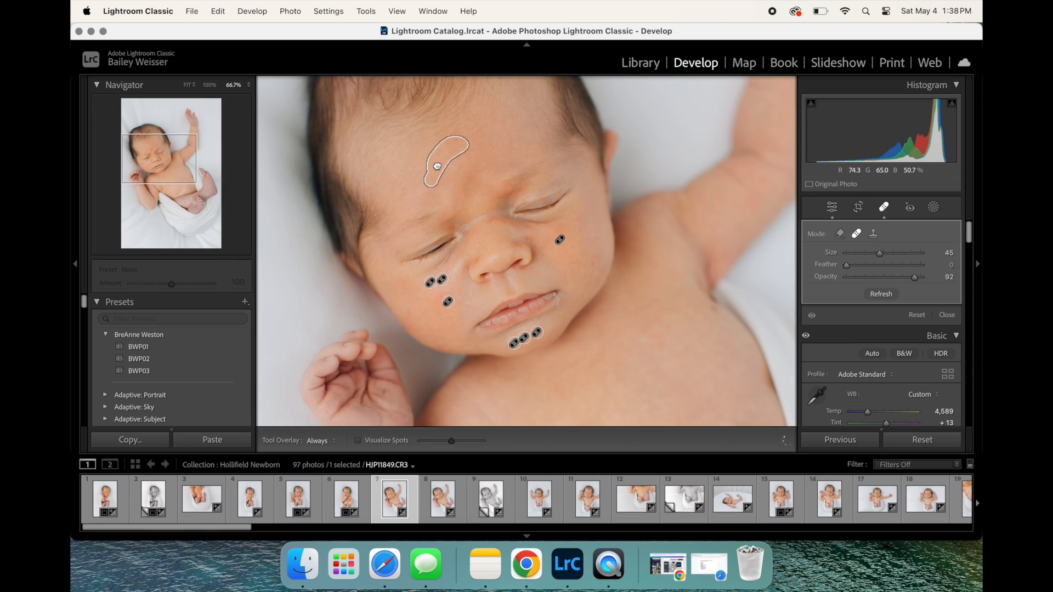
- Heal a spot beside the newborn's nose with the size 46 healing brush at opacity 92, and leave the healing tool
{"action": "key", "text": "q"}
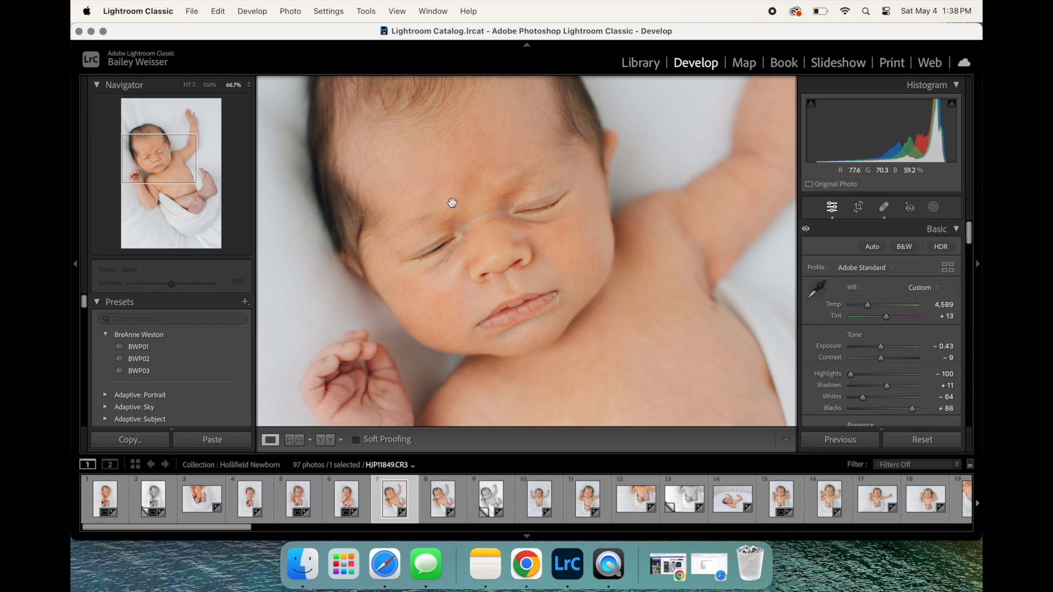
{"action": "key", "text": "q"}
{"action": "left_click", "coordinate": [558, 243]}
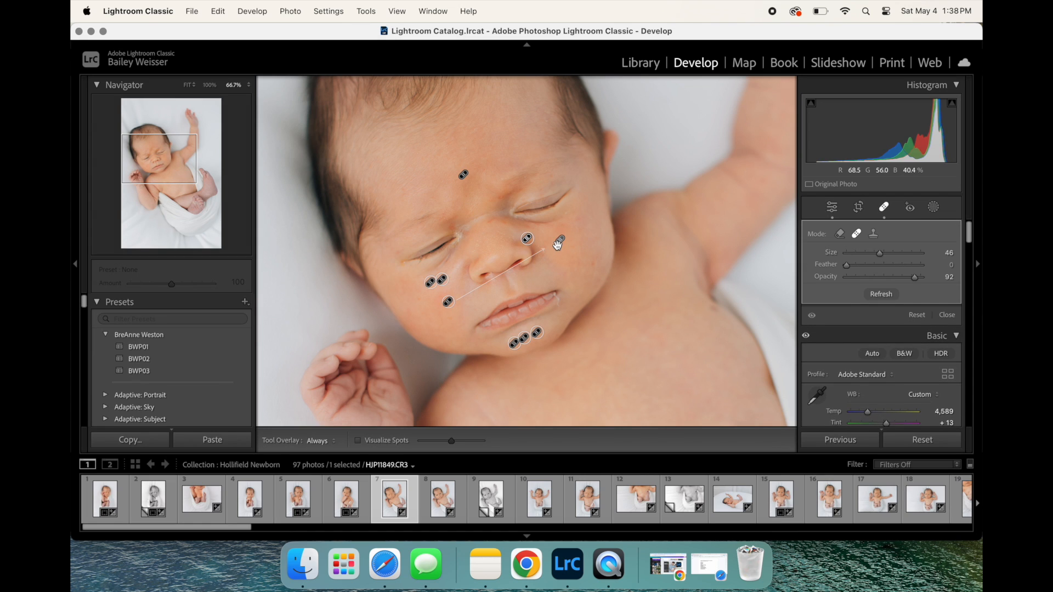
{"action": "key", "text": "q"}
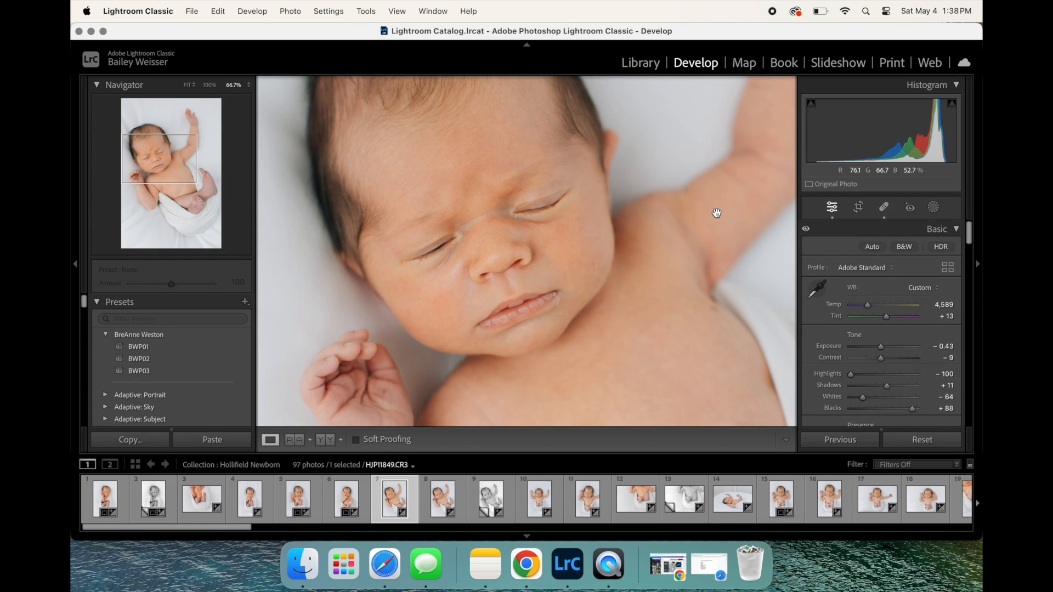
- Paint Soften Skin (Lite) over the newborn's forehead, cheeks and chin with a size 33 Auto Mask brush, feather 79, flow 63 and density 82
{"action": "key", "text": "k"}
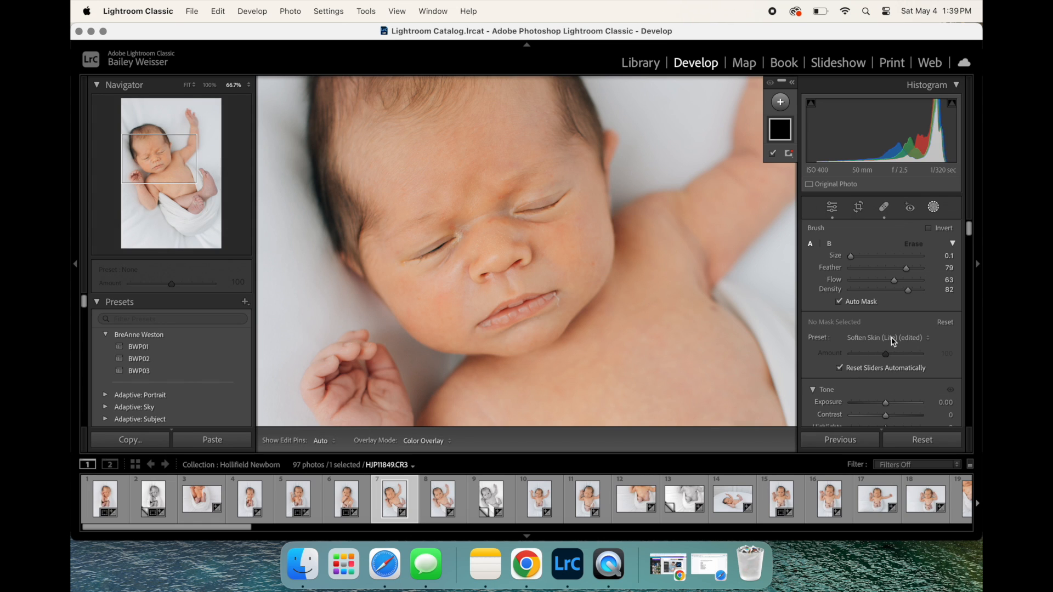
{"action": "scroll", "coordinate": [510, 251], "scroll_direction": "up", "scroll_amount": 5}
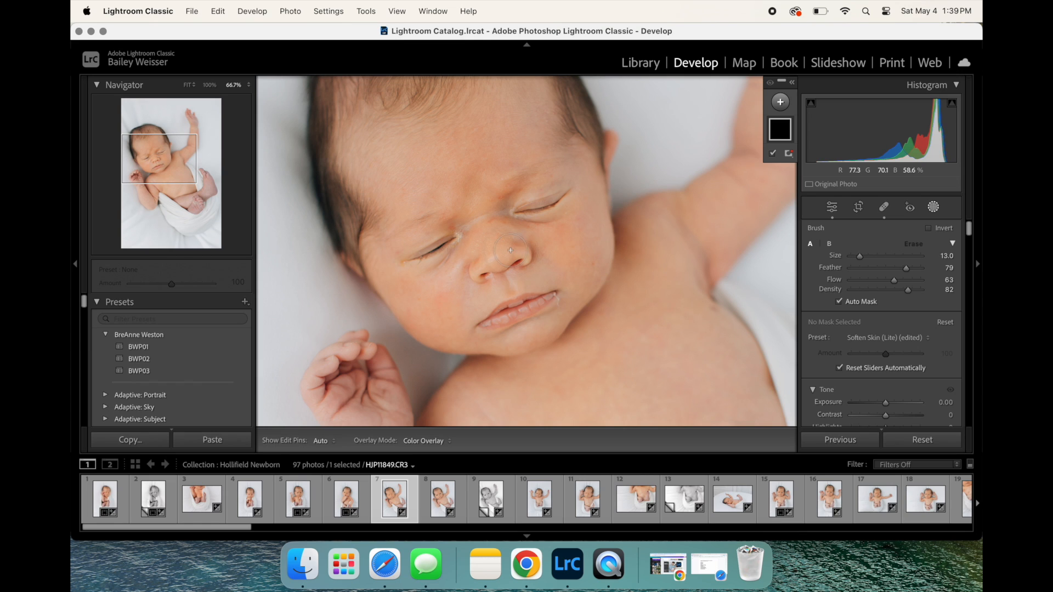
{"action": "mouse_move", "coordinate": [498, 147]}
{"action": "left_mouse_down"}
{"action": "mouse_move", "coordinate": [446, 158]}
{"action": "mouse_move", "coordinate": [377, 144]}
{"action": "mouse_move", "coordinate": [479, 148]}
{"action": "mouse_move", "coordinate": [510, 101]}
{"action": "mouse_move", "coordinate": [543, 110]}
{"action": "left_mouse_up"}
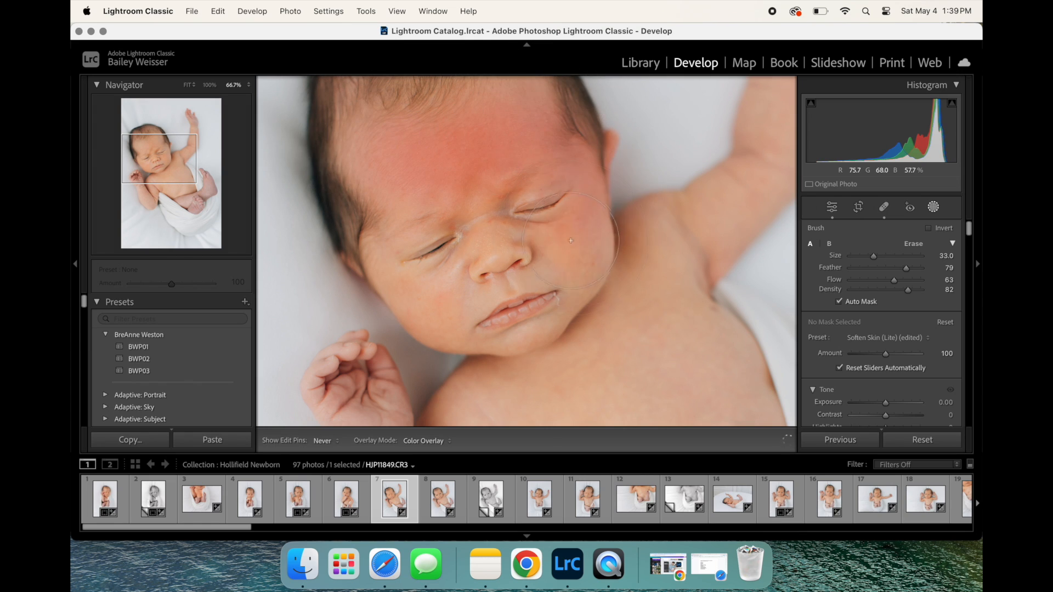
{"action": "mouse_move", "coordinate": [519, 255]}
{"action": "left_mouse_down"}
{"action": "mouse_move", "coordinate": [486, 276]}
{"action": "mouse_move", "coordinate": [418, 286]}
{"action": "mouse_move", "coordinate": [441, 324]}
{"action": "mouse_move", "coordinate": [500, 346]}
{"action": "left_mouse_up"}
{"action": "scroll", "coordinate": [958, 386], "scroll_direction": "down", "scroll_amount": 4}
{"action": "key", "text": "k"}
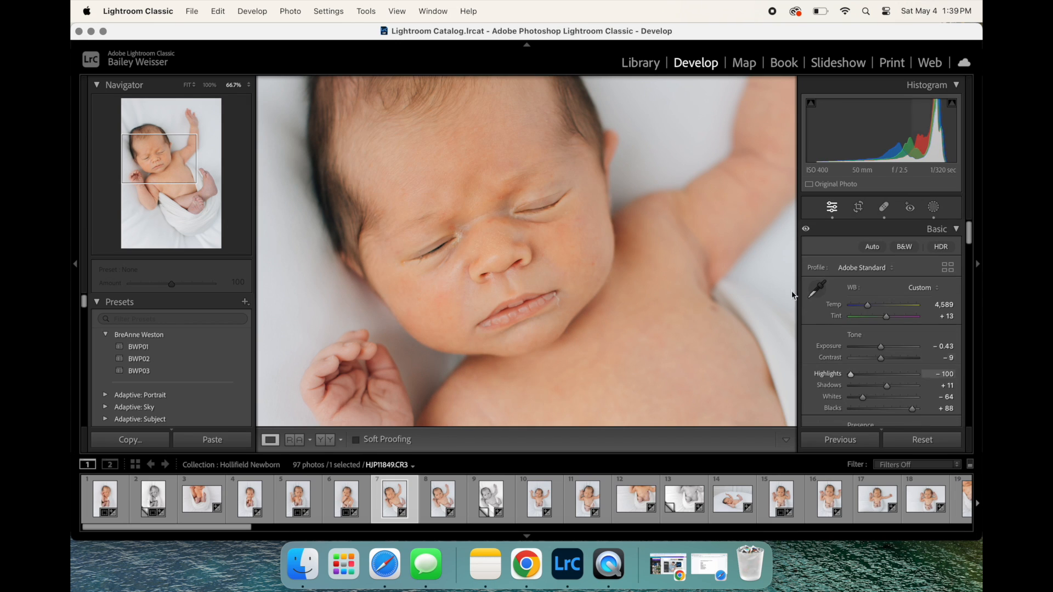
- Compare the retouched newborn portrait with its unedited version
{"action": "key", "text": "backslash"}
{"action": "key", "text": "backslash"}
{"action": "key", "text": "backslash"}
{"action": "key", "text": "backslash"}
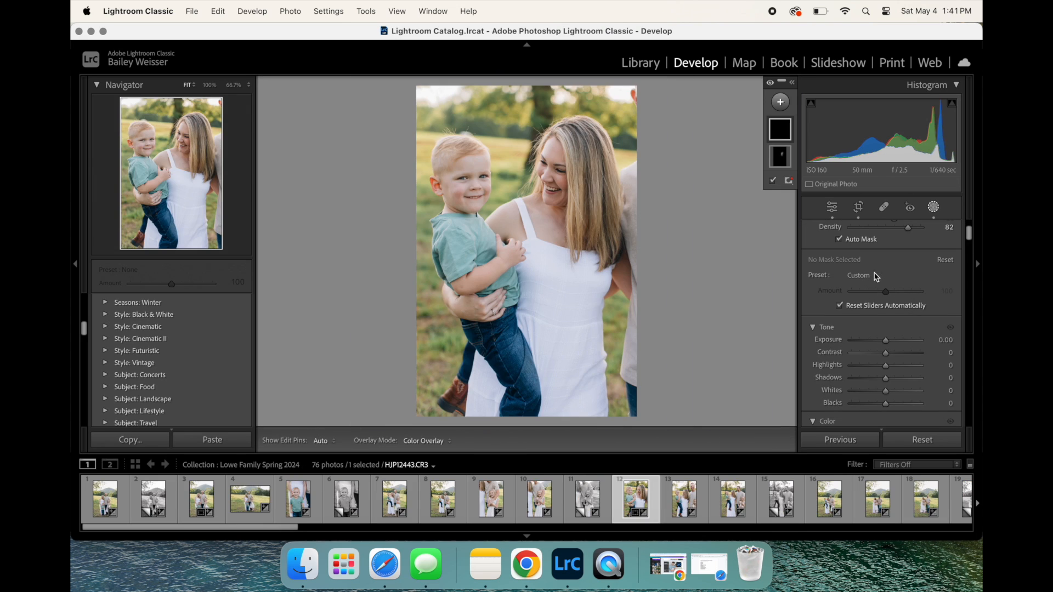
{"action": "left_click", "coordinate": [871, 274]}
{"action": "scroll", "coordinate": [906, 377], "scroll_direction": "down", "scroll_amount": 3}
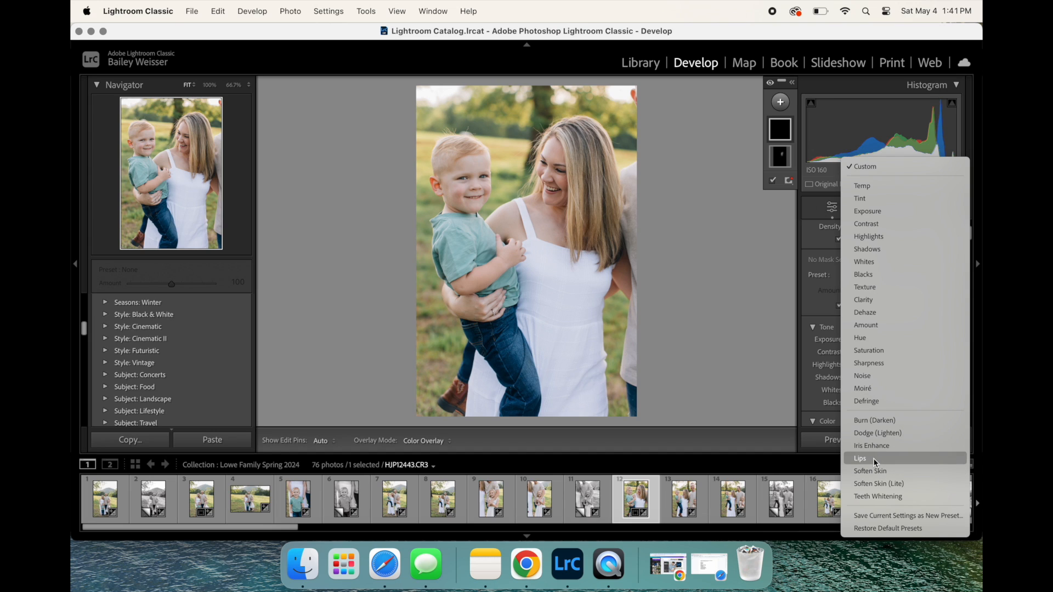
{"action": "left_click", "coordinate": [689, 249]}
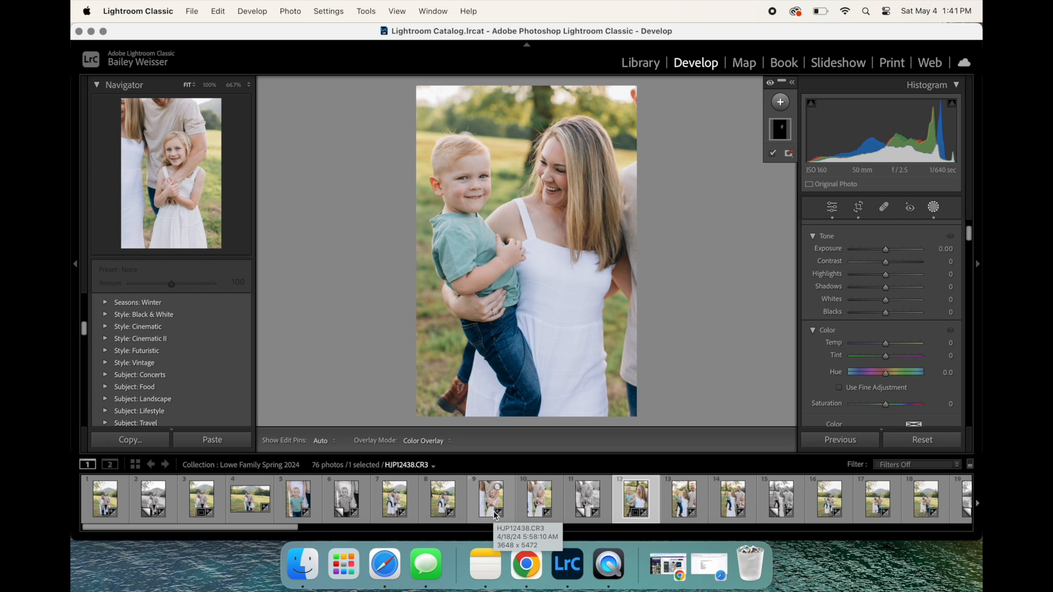
{"action": "scroll", "coordinate": [865, 376], "scroll_direction": "up", "scroll_amount": 3}
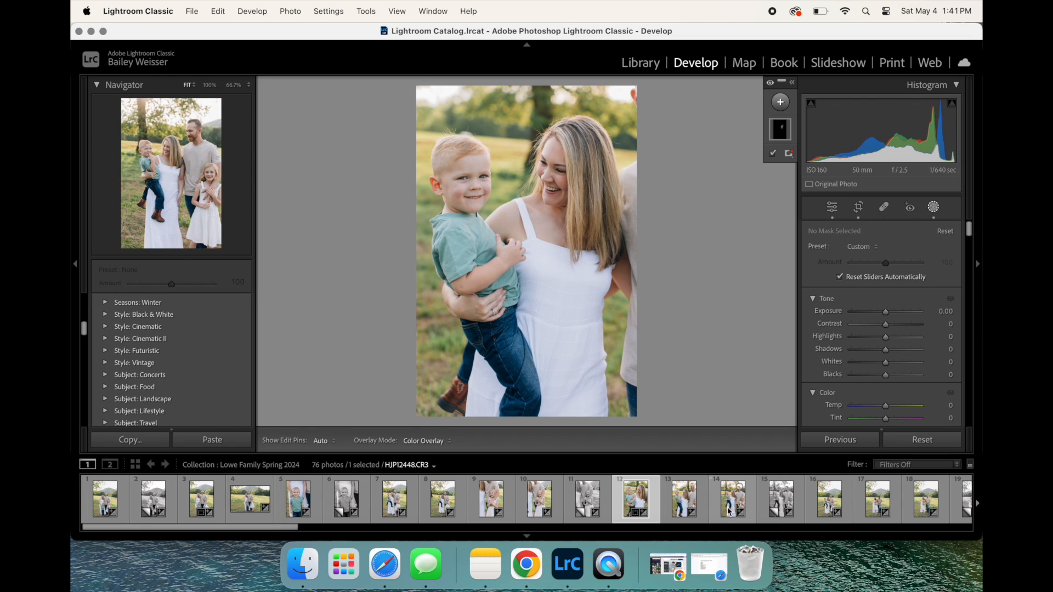
{"action": "scroll", "coordinate": [180, 373], "scroll_direction": "up", "scroll_amount": 10}
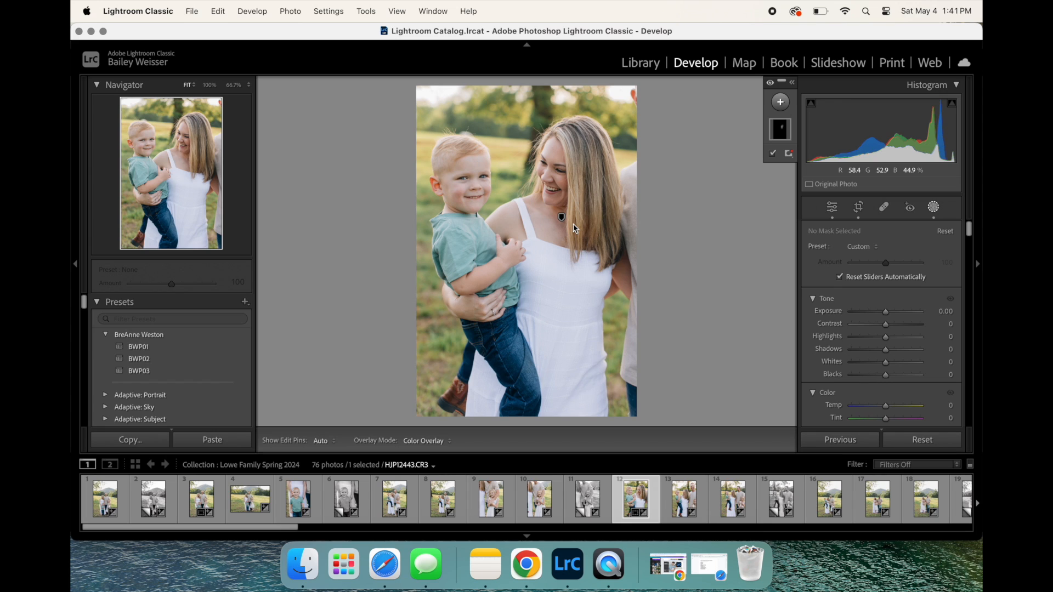
- Brush over the mother's white dress with Auto Mask, using exposure 1.13 and contrast −74 at brush size 26
{"action": "left_click_drag", "start_coordinate": [884, 312], "coordinate": [893, 361]}
{"action": "key", "text": "k"}
{"action": "mouse_move", "coordinate": [583, 333]}
{"action": "left_mouse_down"}
{"action": "mouse_move", "coordinate": [516, 329]}
{"action": "mouse_move", "coordinate": [543, 310]}
{"action": "mouse_move", "coordinate": [556, 344]}
{"action": "mouse_move", "coordinate": [597, 329]}
{"action": "left_mouse_up"}
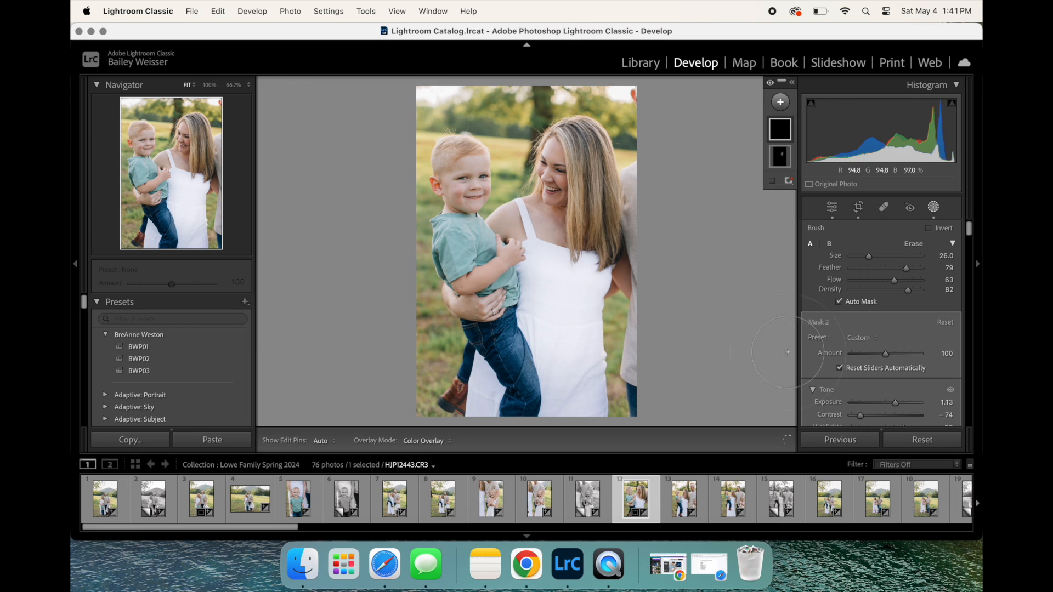
- Try to save the dress brush settings as a new preset, entering the names MOM'S DRESS and LIPS
{"action": "left_click", "coordinate": [865, 338]}
{"action": "scroll", "coordinate": [895, 456], "scroll_direction": "down", "scroll_amount": 3}
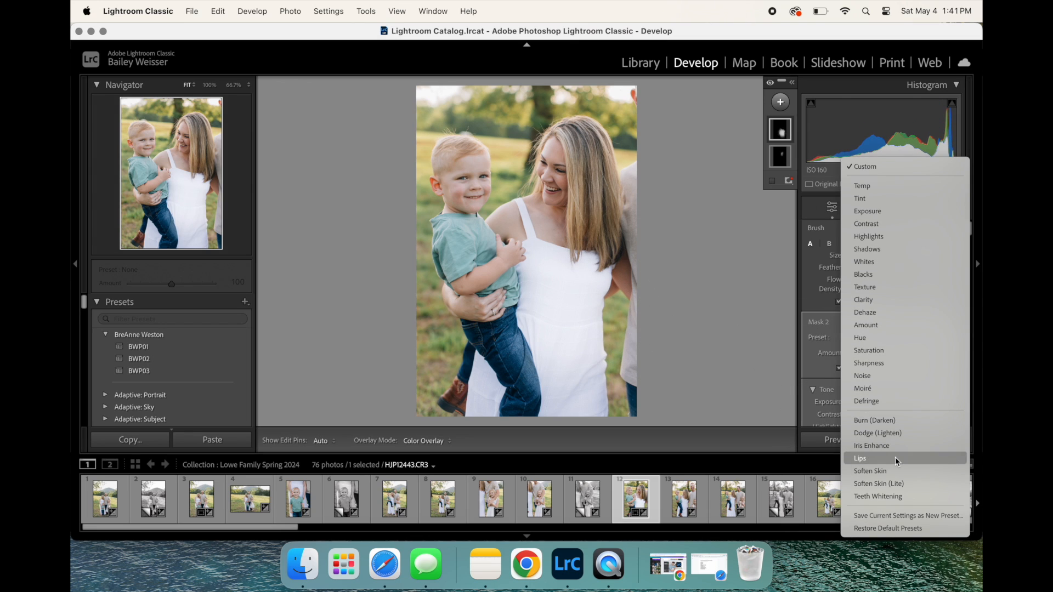
{"action": "left_click", "coordinate": [883, 518]}
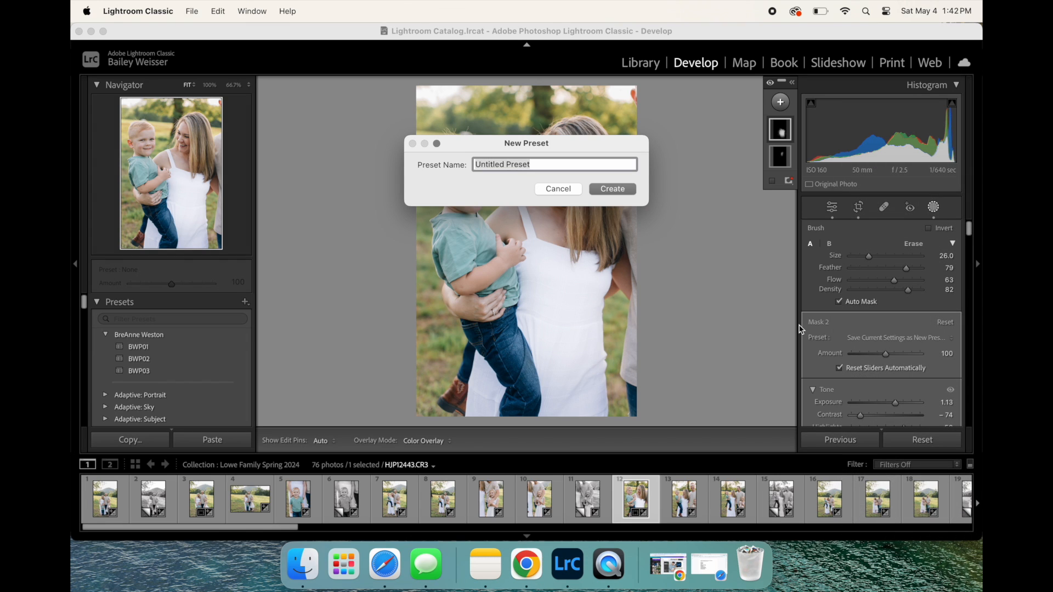
{"action": "type", "text": "MOM'S DRESS"}
{"action": "key", "text": "super+a"}
{"action": "type", "text": "LIPS"}
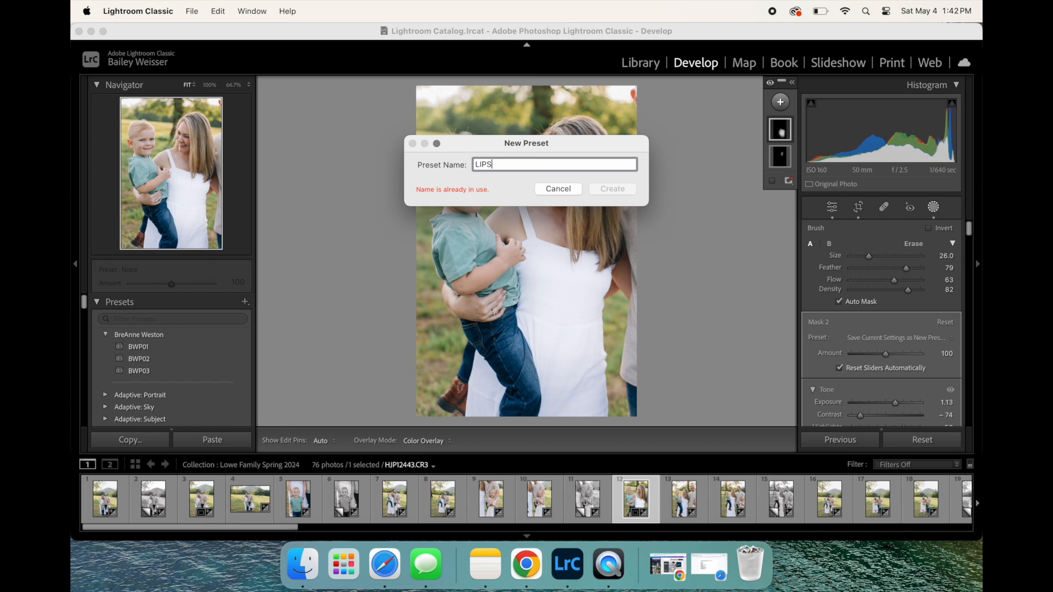
{"action": "key", "text": "super+a"}
{"action": "key", "text": "BackSpace"}
{"action": "left_click", "coordinate": [558, 191]}
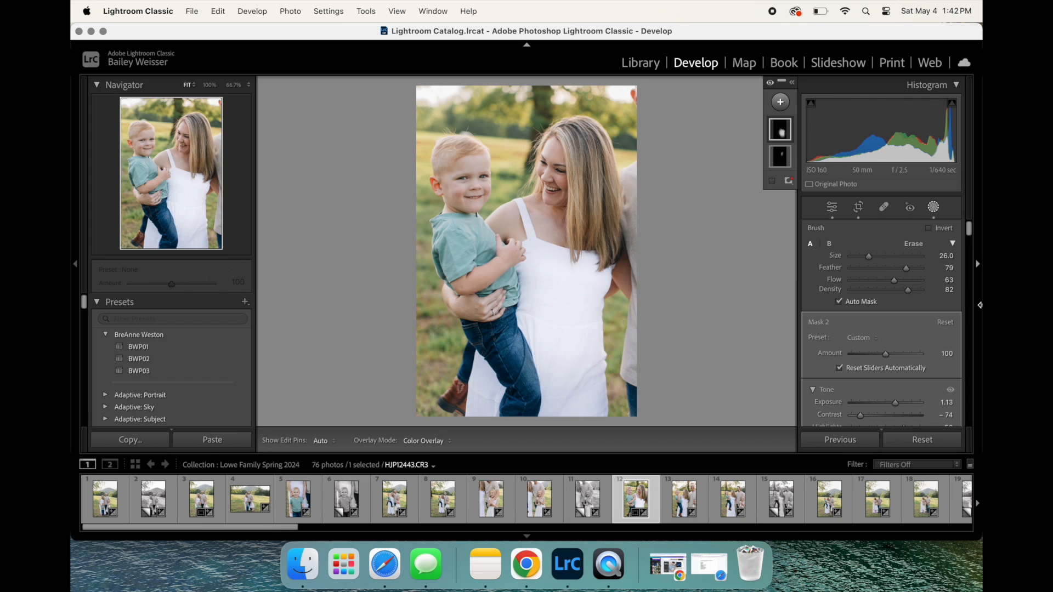
- Remove the brush mask from the mother's dress and leave masking
{"action": "left_click", "coordinate": [776, 138]}
{"action": "key", "text": "Escape"}
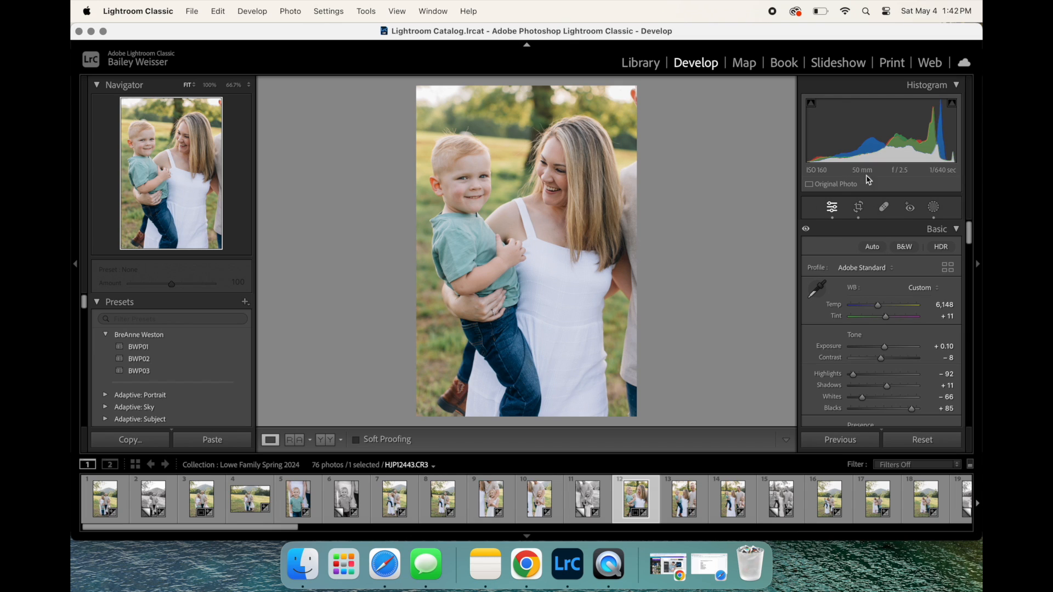
- Open the list of effect presets for a new brush mask on the mother-and-son photo
{"action": "left_click", "coordinate": [933, 207]}
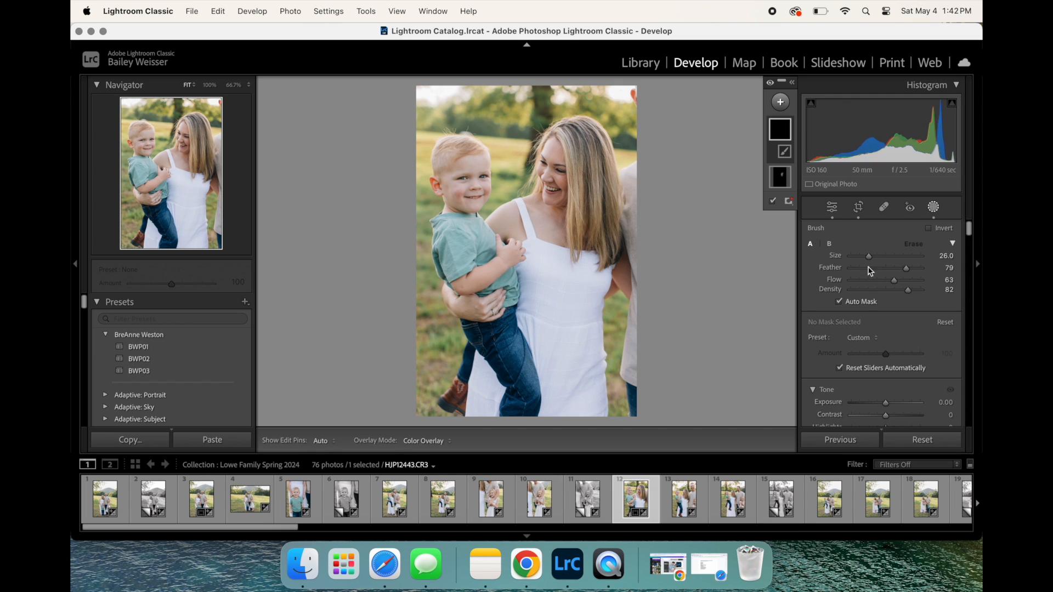
{"action": "left_click", "coordinate": [861, 337]}
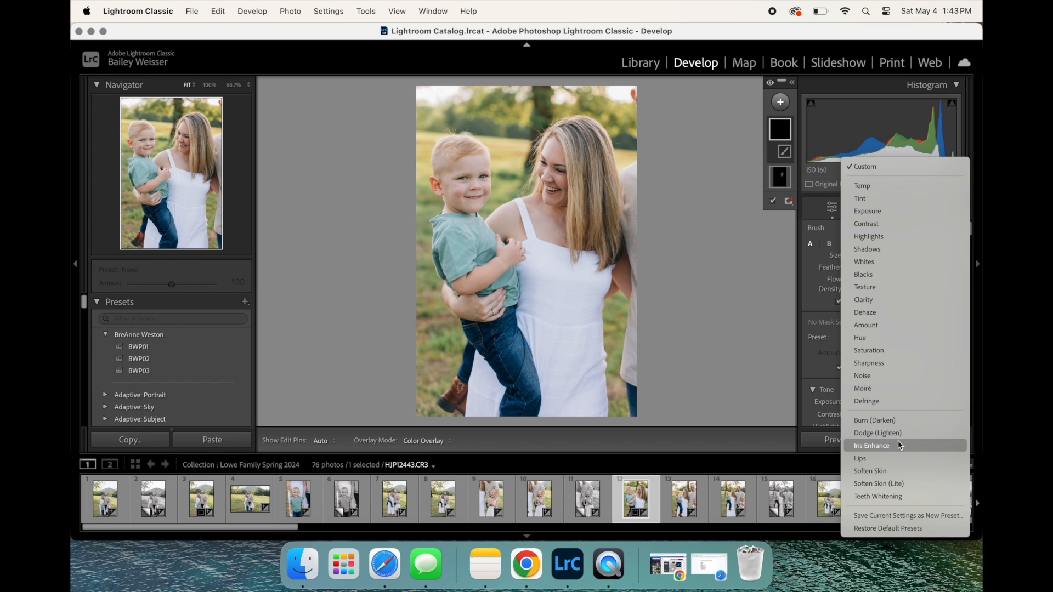
{"action": "left_click", "coordinate": [827, 325]}
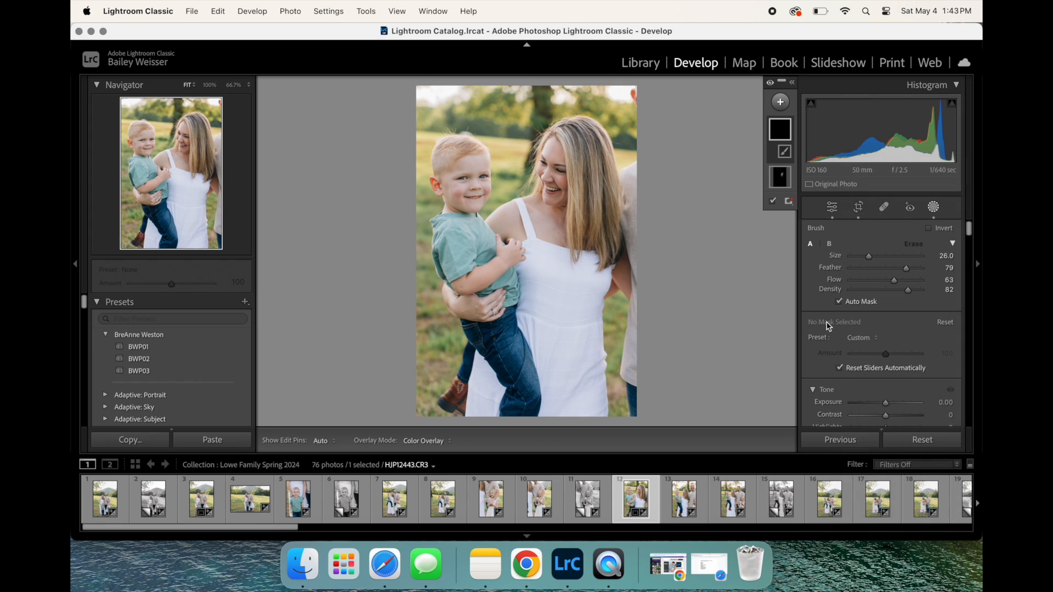
{"action": "left_click", "coordinate": [861, 339]}
{"action": "scroll", "coordinate": [866, 414], "scroll_direction": "down", "scroll_amount": 5}
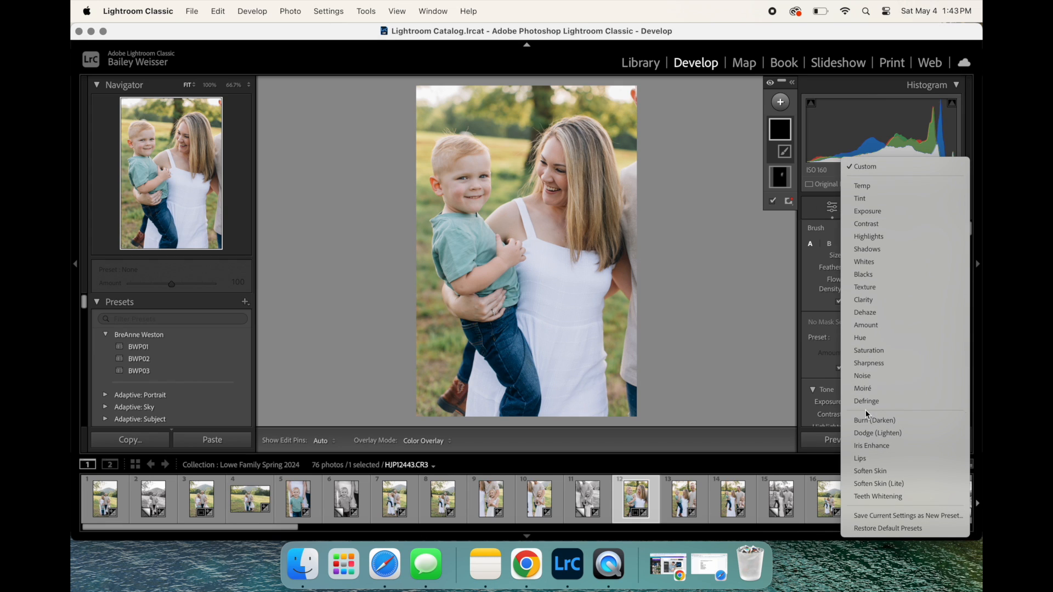